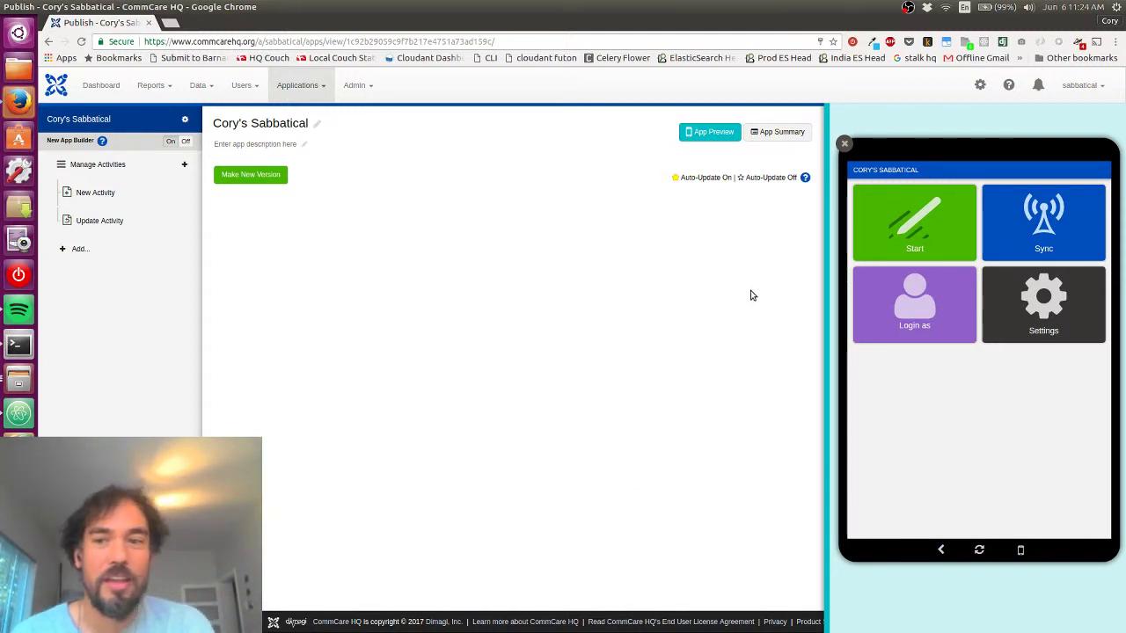
Refresh the app preview, examine the Surfing case under Manage Activities' Update Activity form, and return to the app's module list.
click(980, 553)
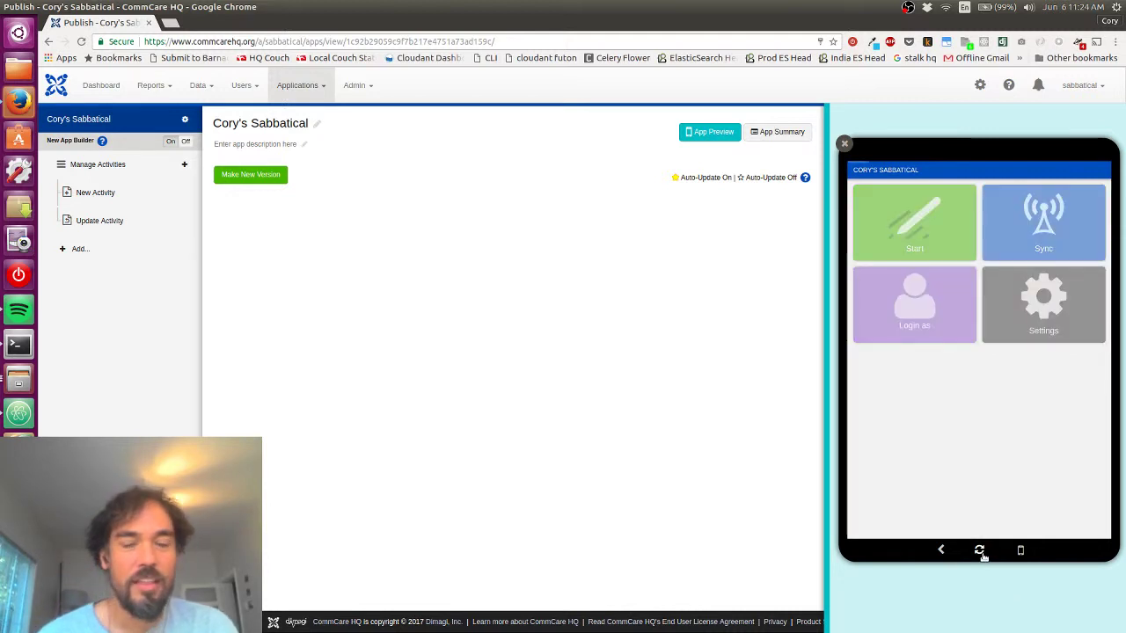
click(948, 228)
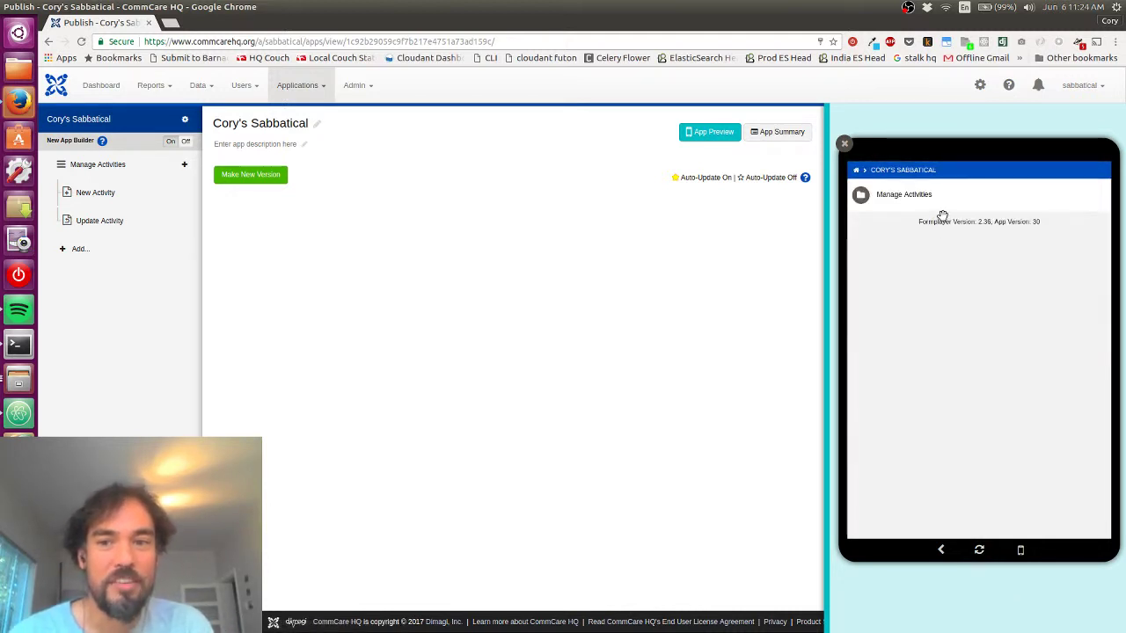
click(932, 204)
click(927, 220)
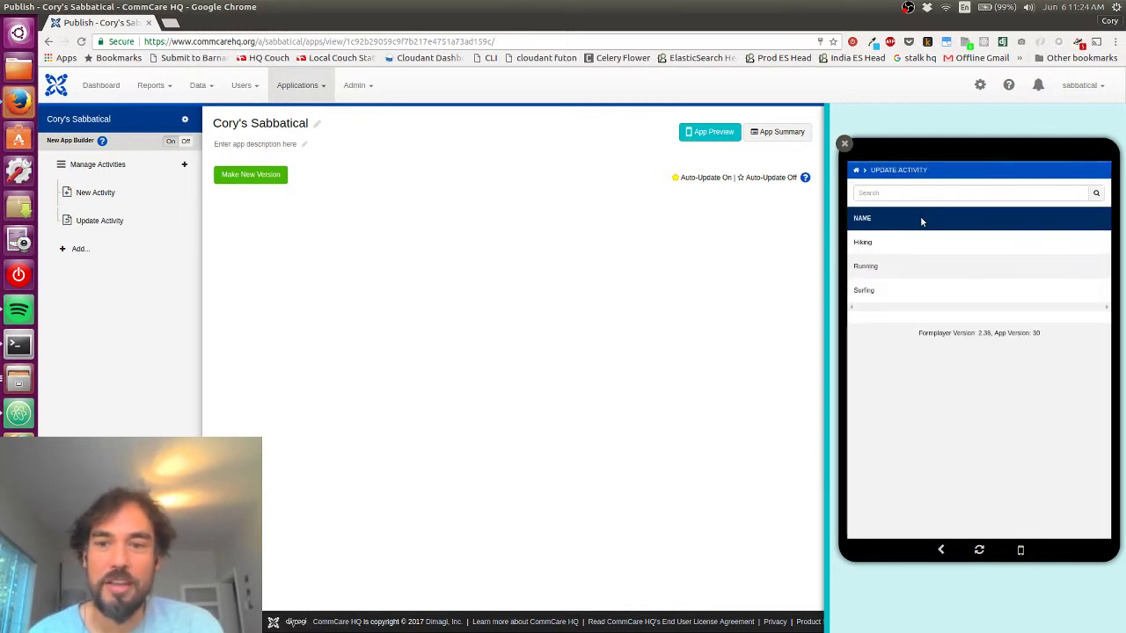
click(872, 291)
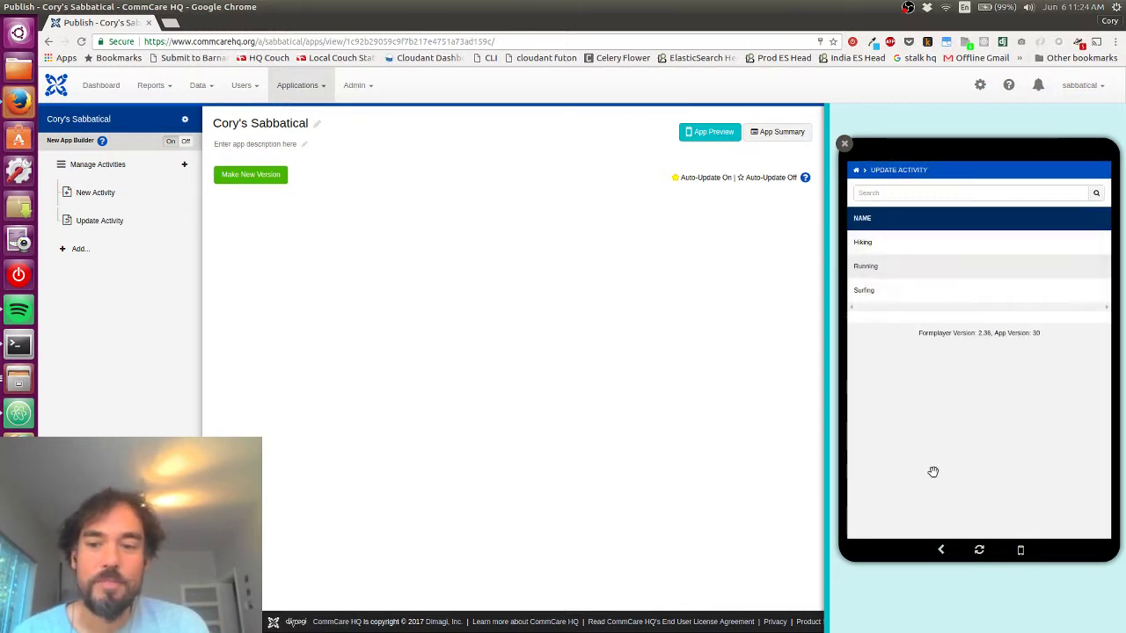
click(940, 550)
click(940, 550)
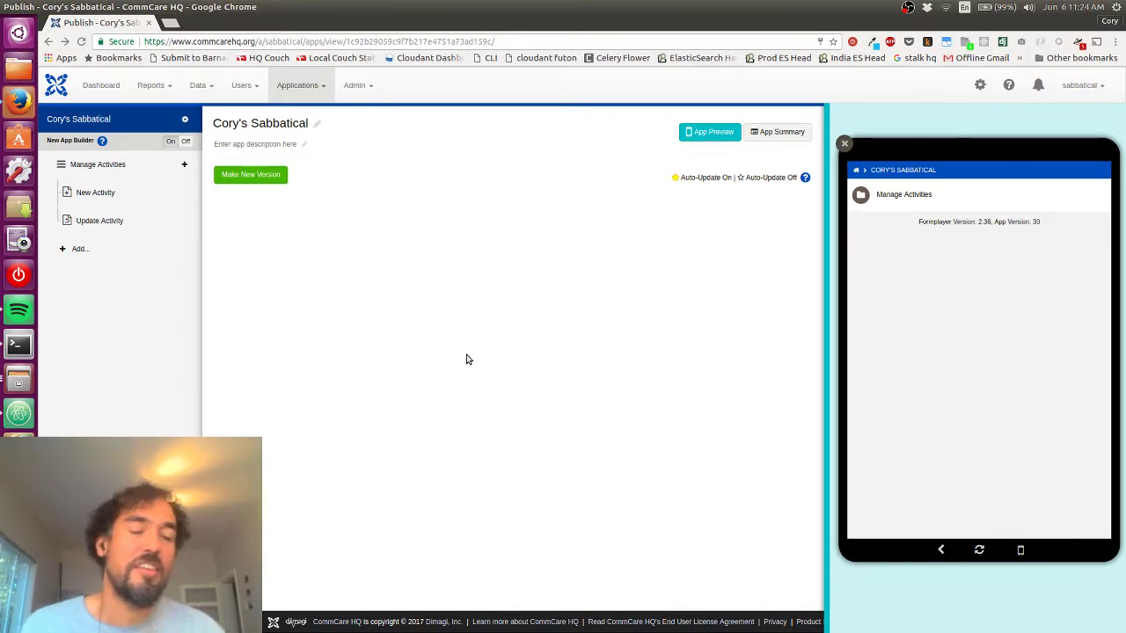
Add a new case list to the application and delete its Register form.
click(84, 256)
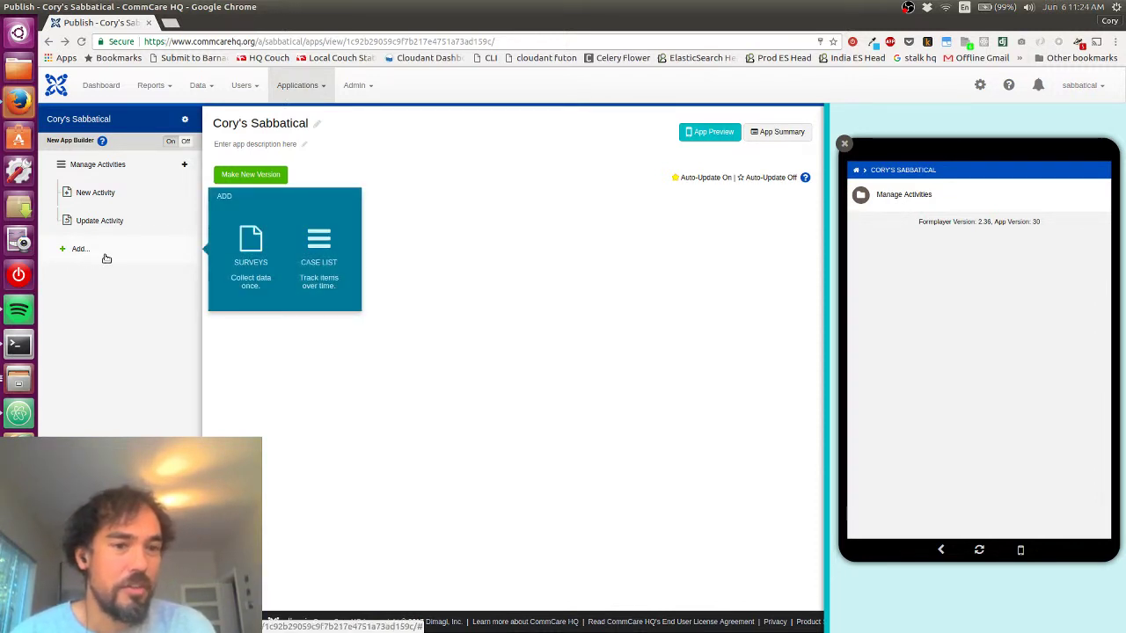
click(318, 259)
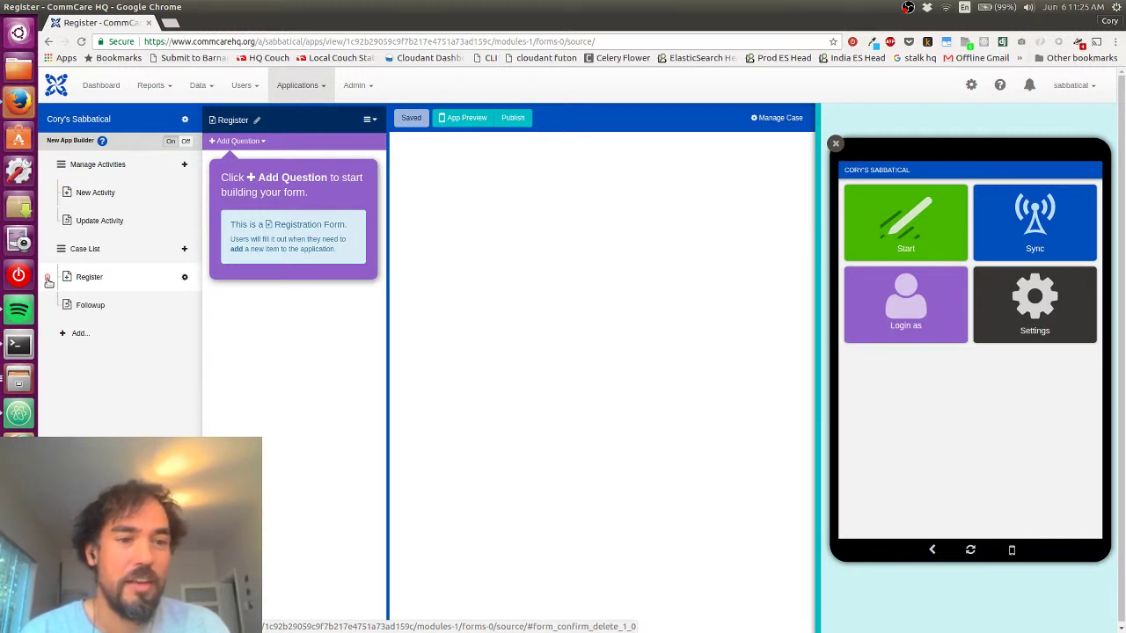
click(48, 280)
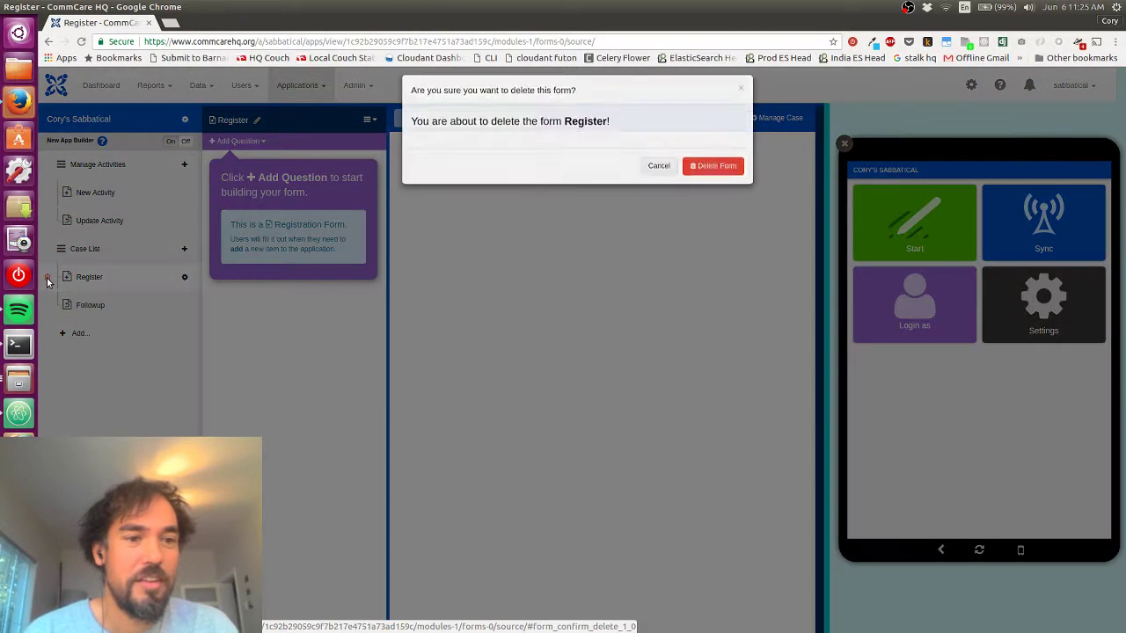
click(714, 175)
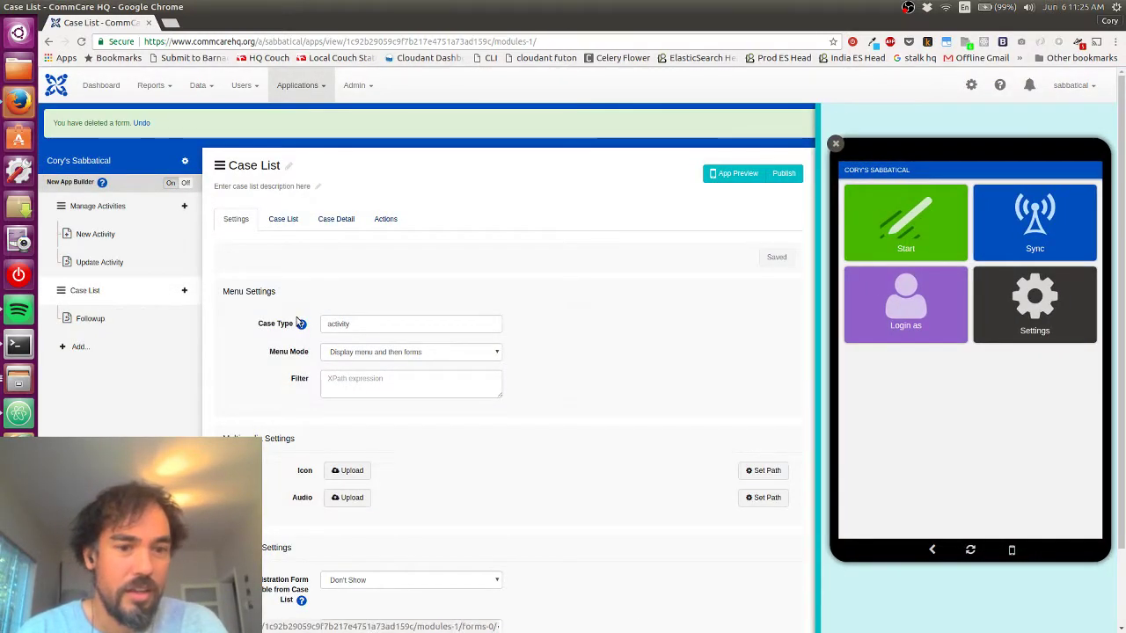
Set the new case list's case type to "event" and save the settings.
click(373, 329)
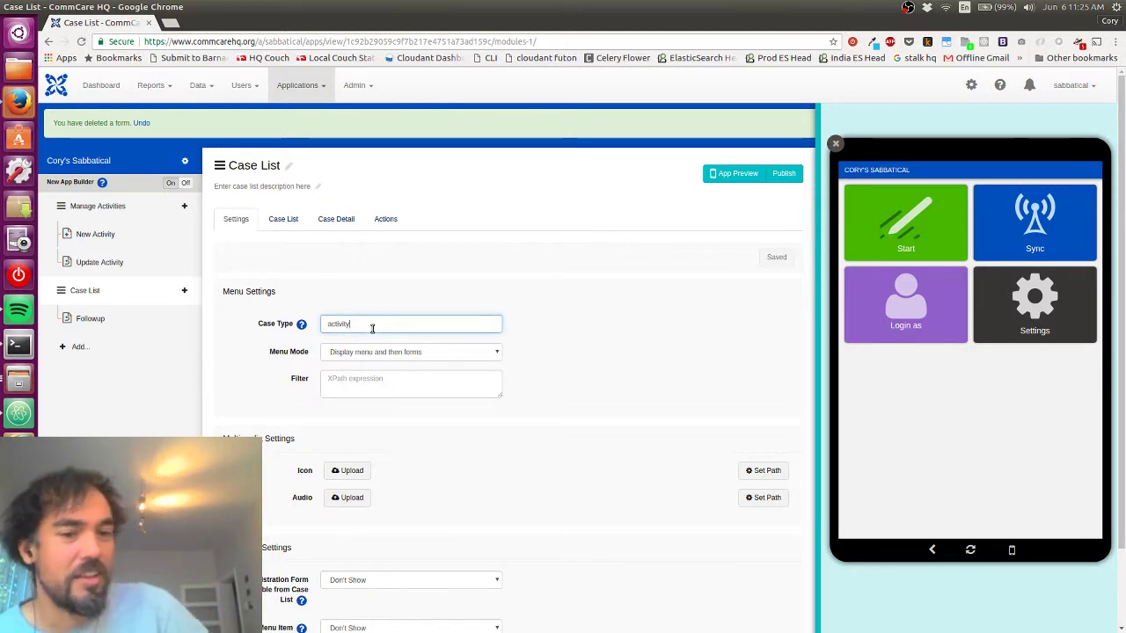
double_click(372, 328)
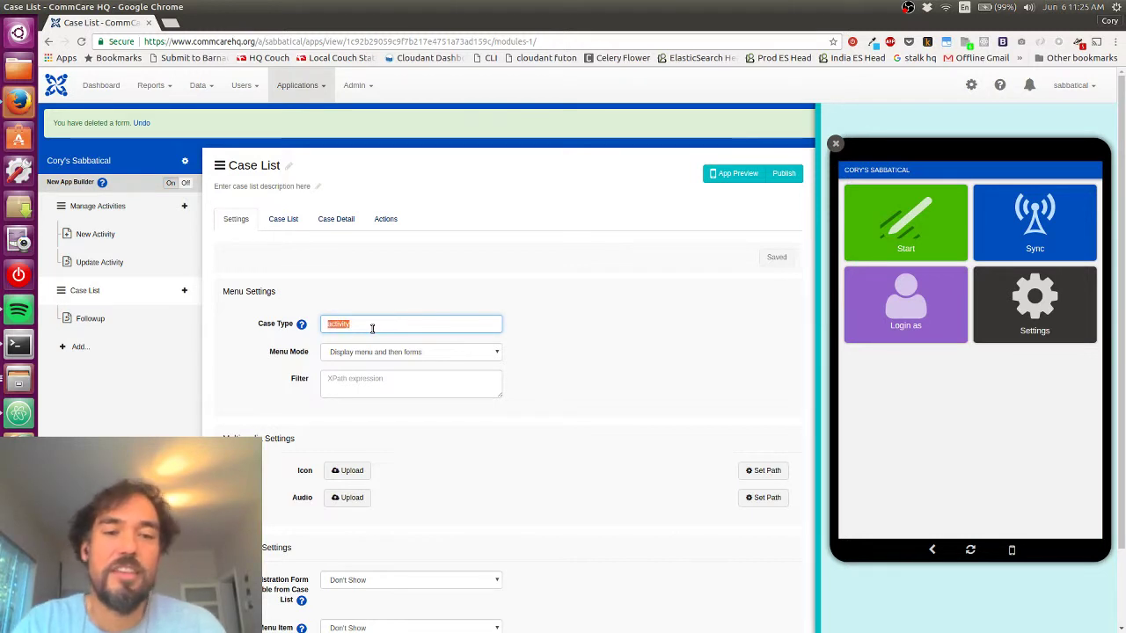
text(event)
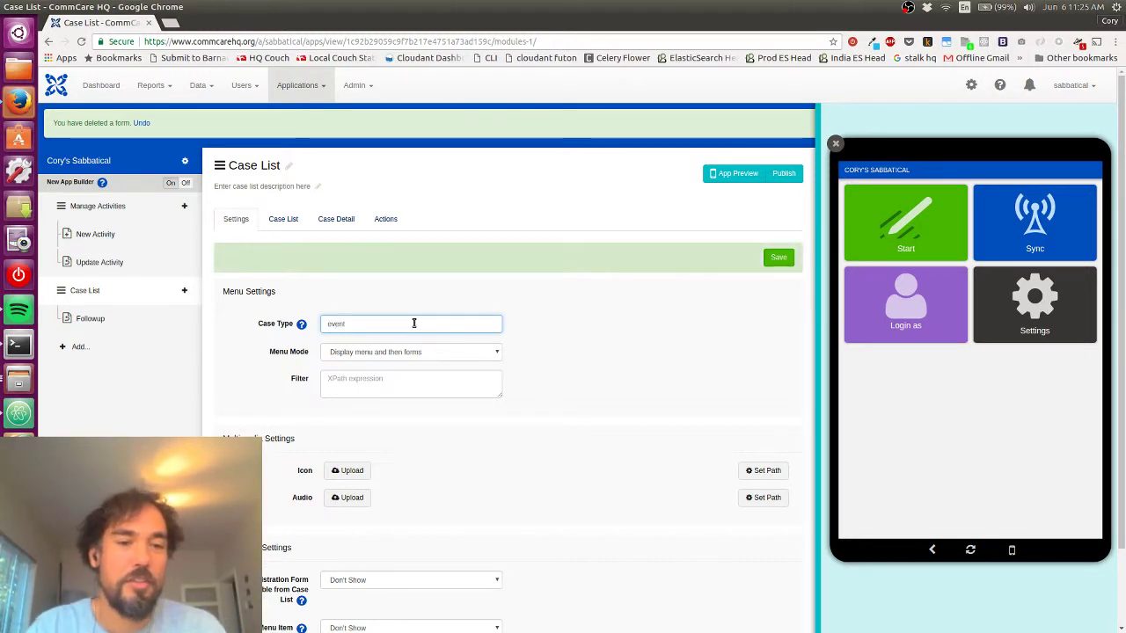
click(771, 257)
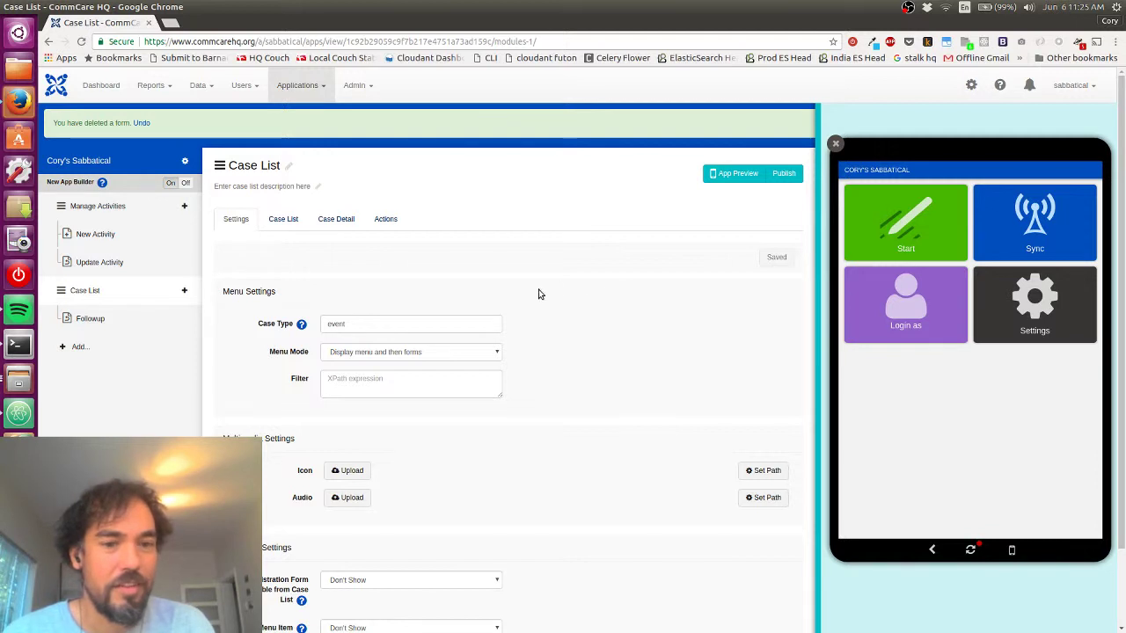
Rename the case list as "Event Case List".
click(253, 162)
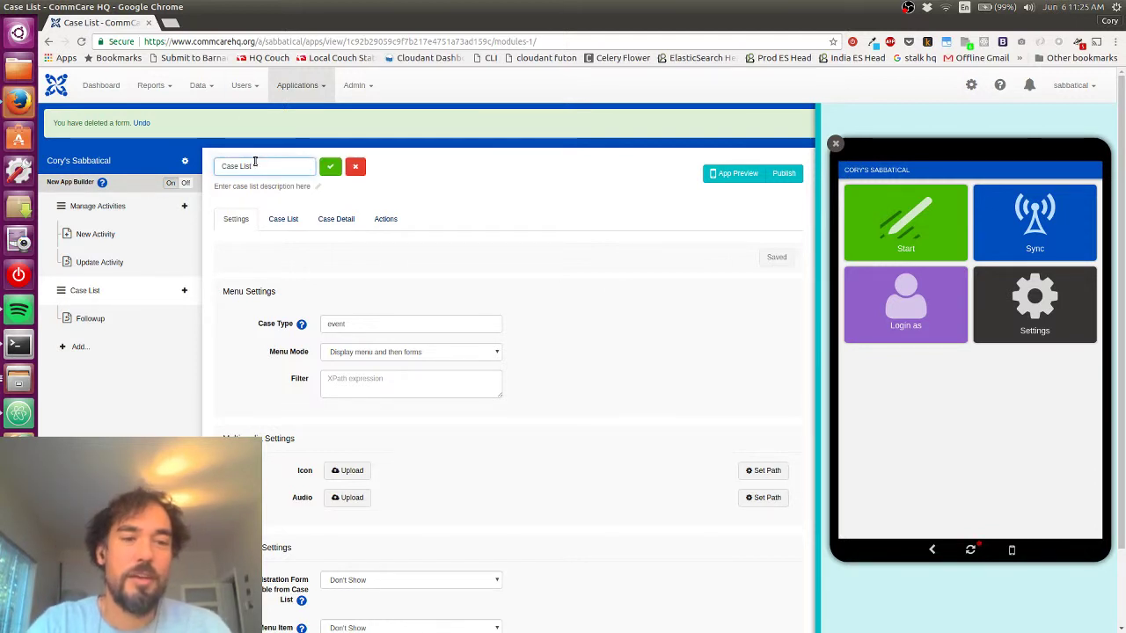
key(Left)
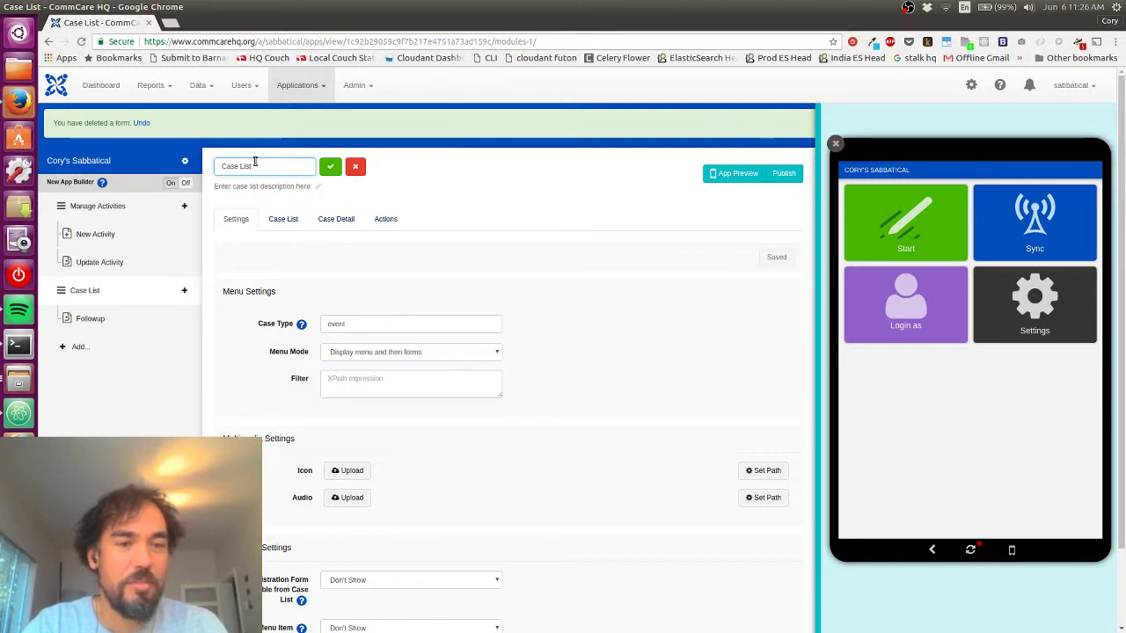
text(Event)
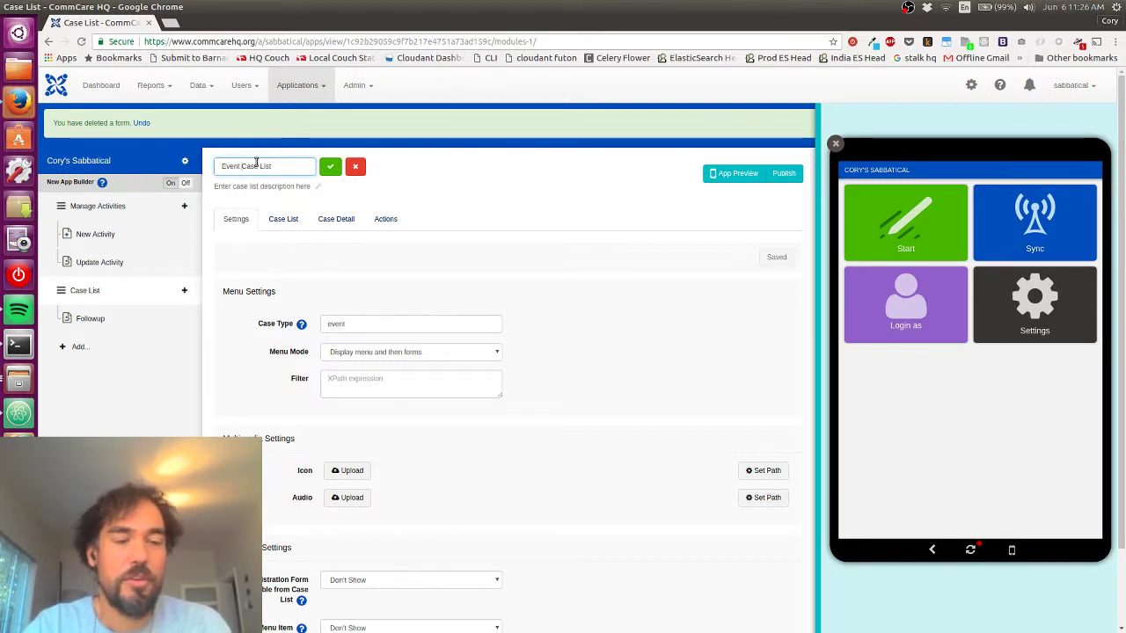
click(331, 169)
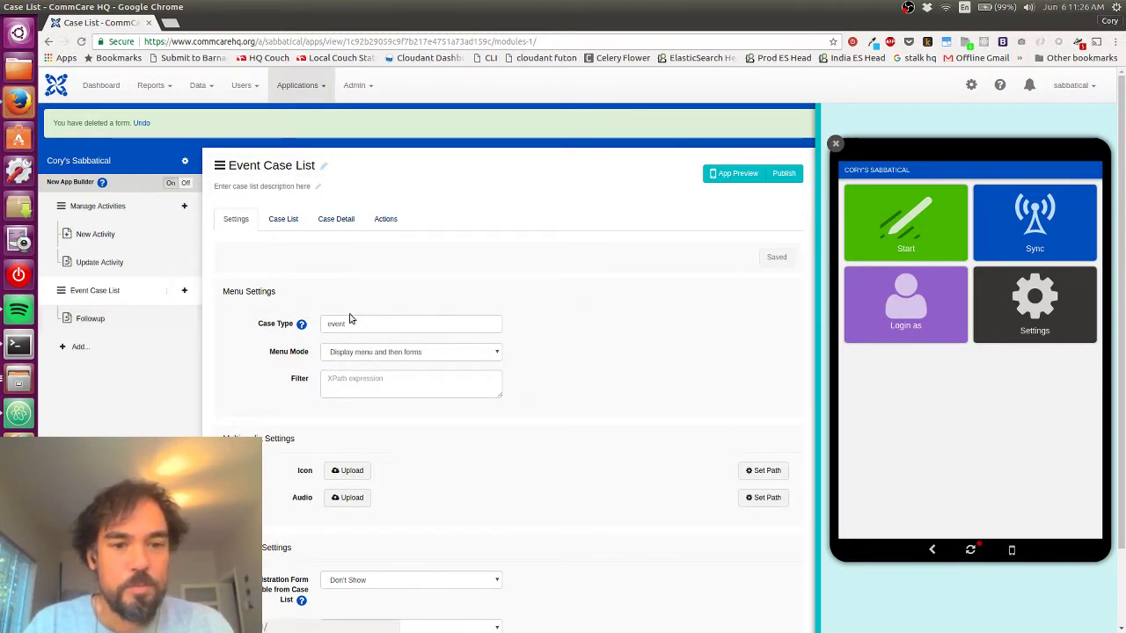
scroll(356, 319, down, 2)
scroll(356, 319, up, 2)
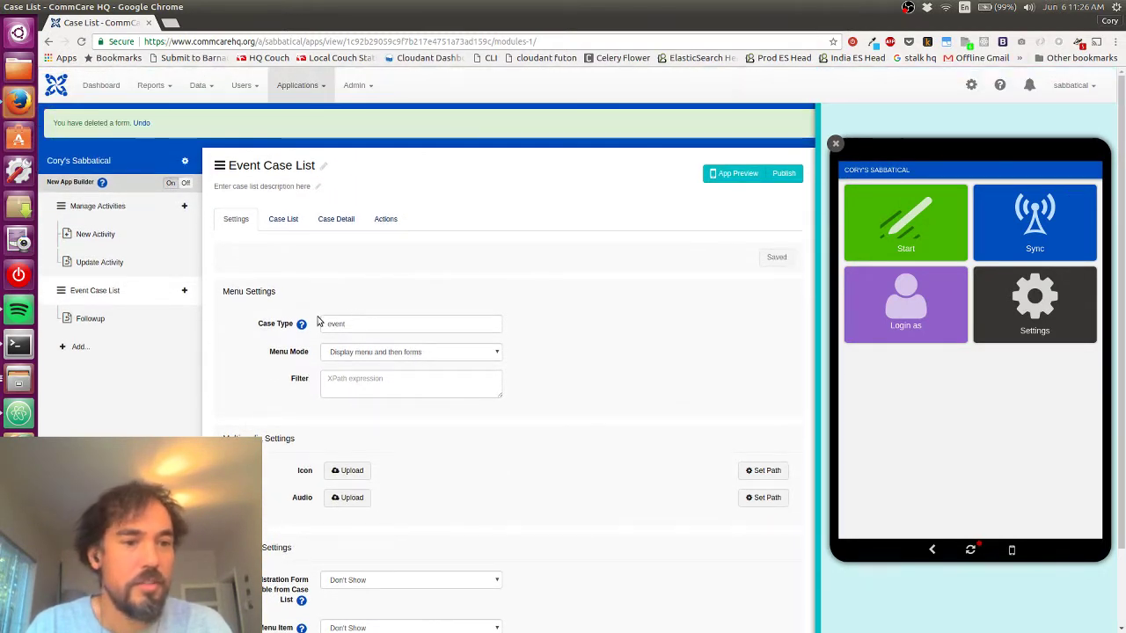
Add a Date question with the display text "New Date:" to Event Case List's Followup form and save the form.
click(91, 320)
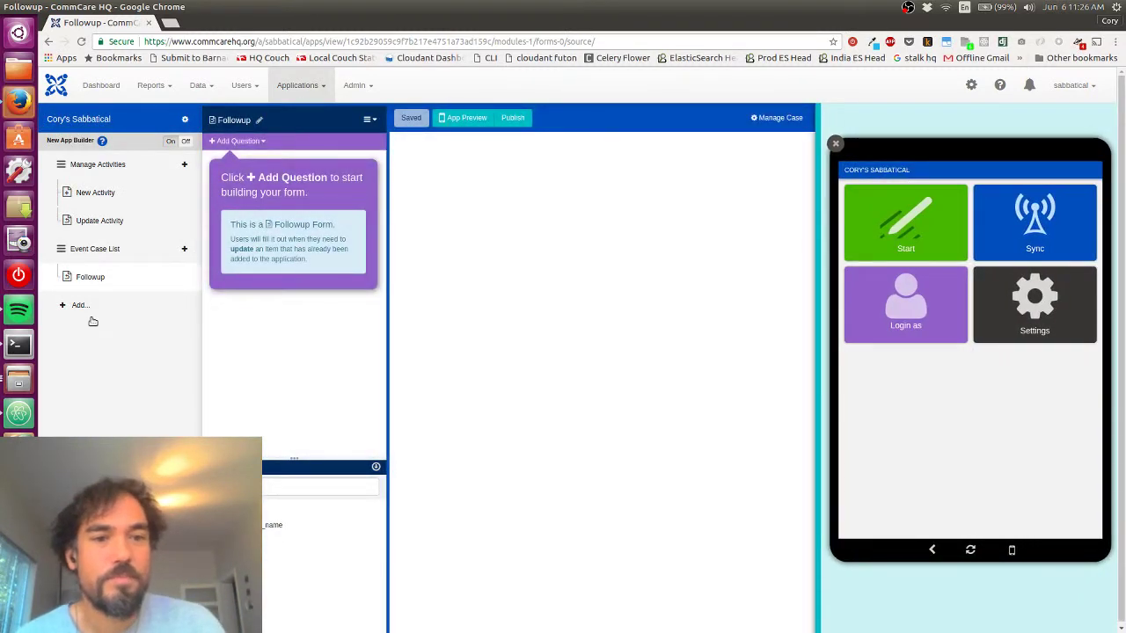
click(244, 145)
mouse_move(224, 204)
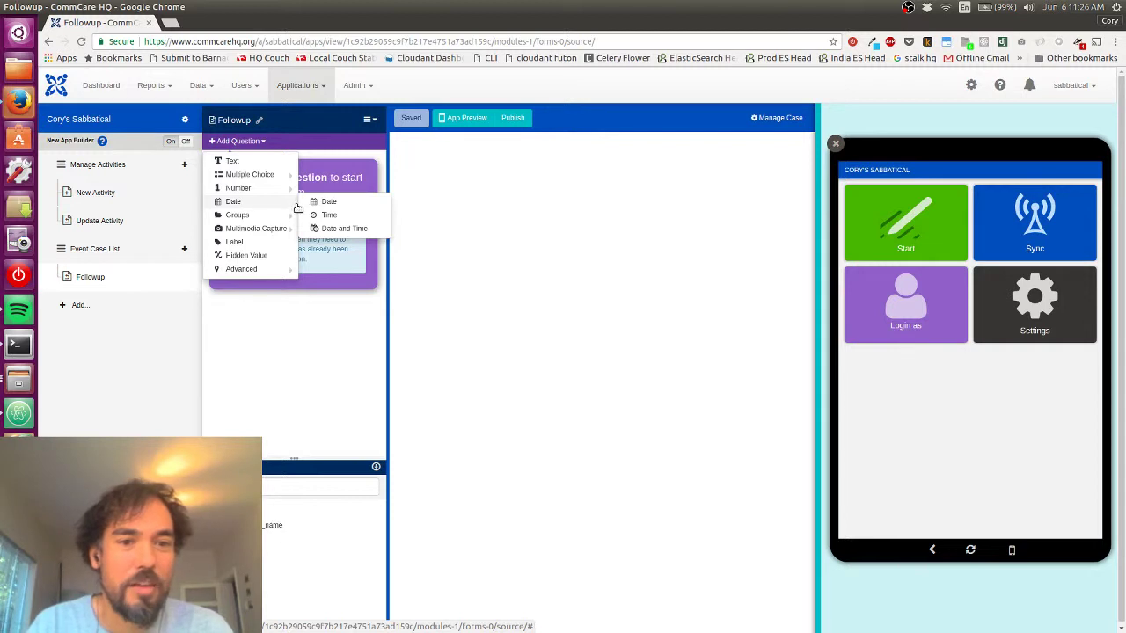
click(330, 205)
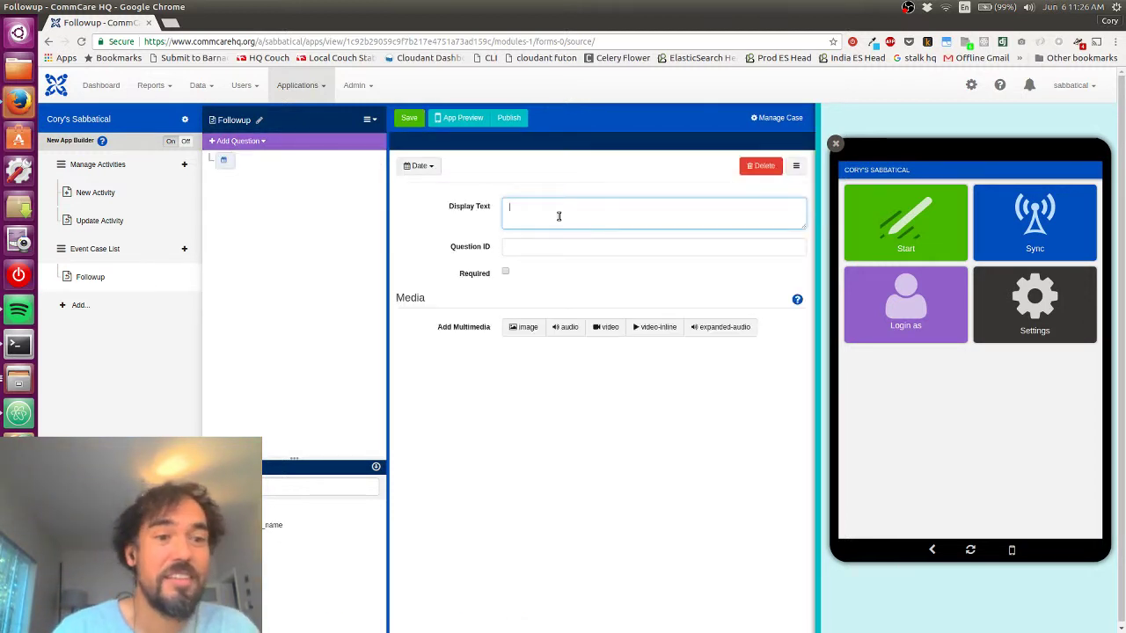
text(New Date)
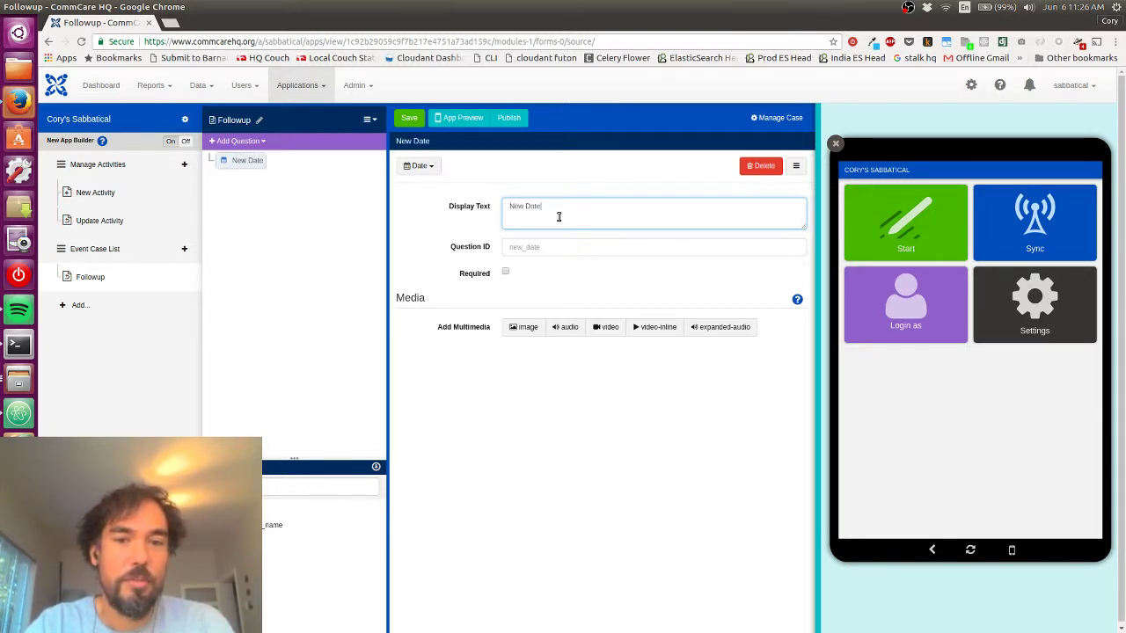
text(:)
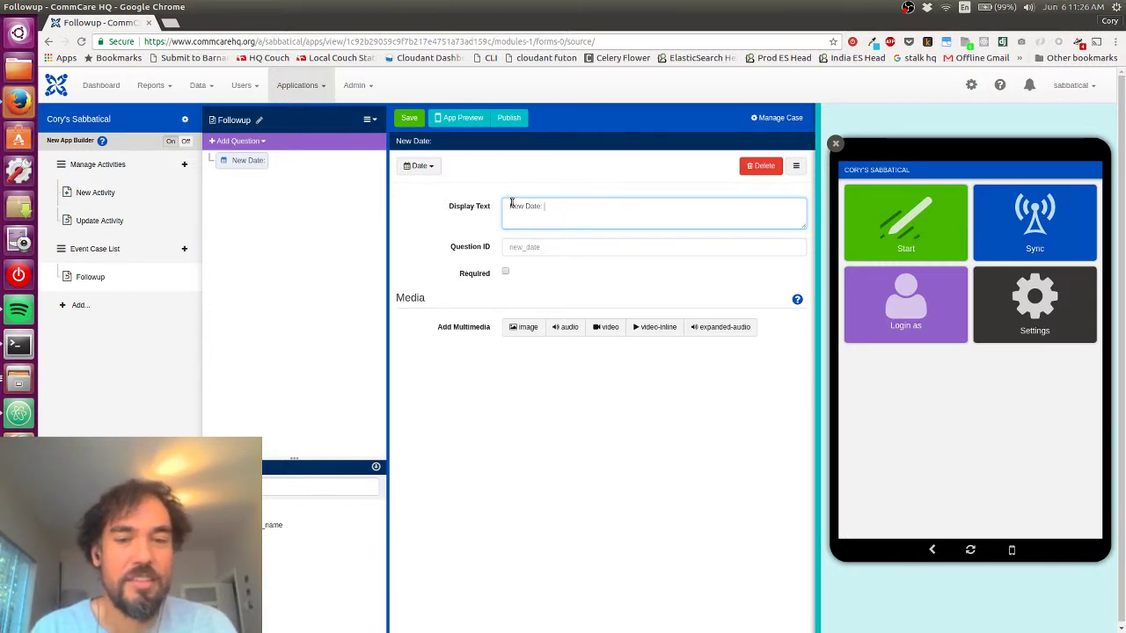
click(410, 119)
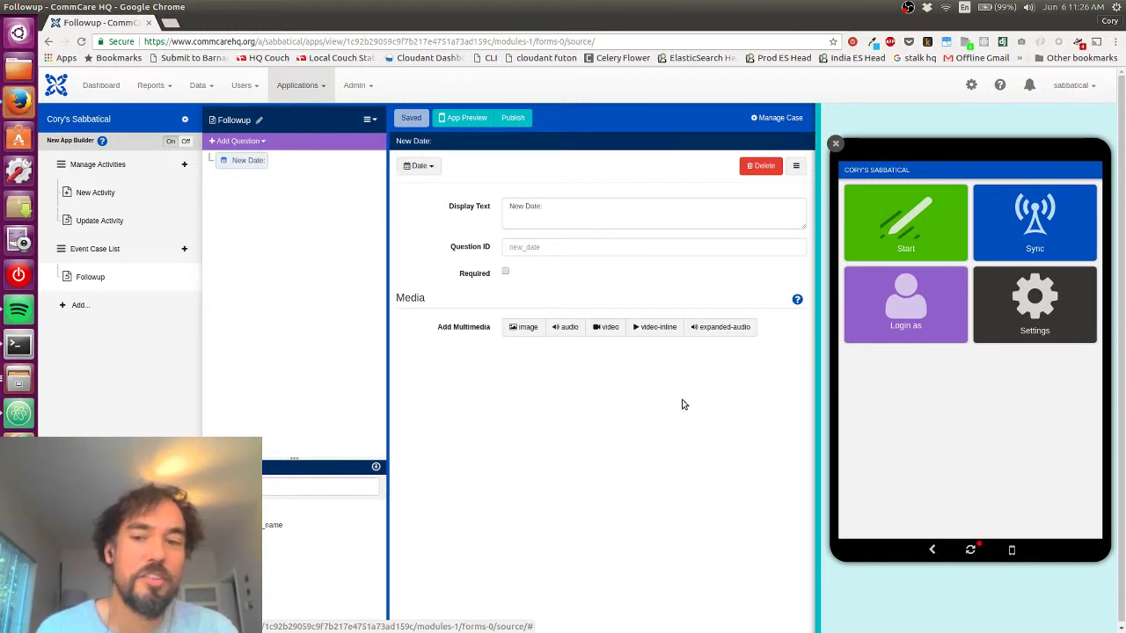
Refresh the app preview, check the cases in Event Case List, and return to the app's module list.
click(977, 551)
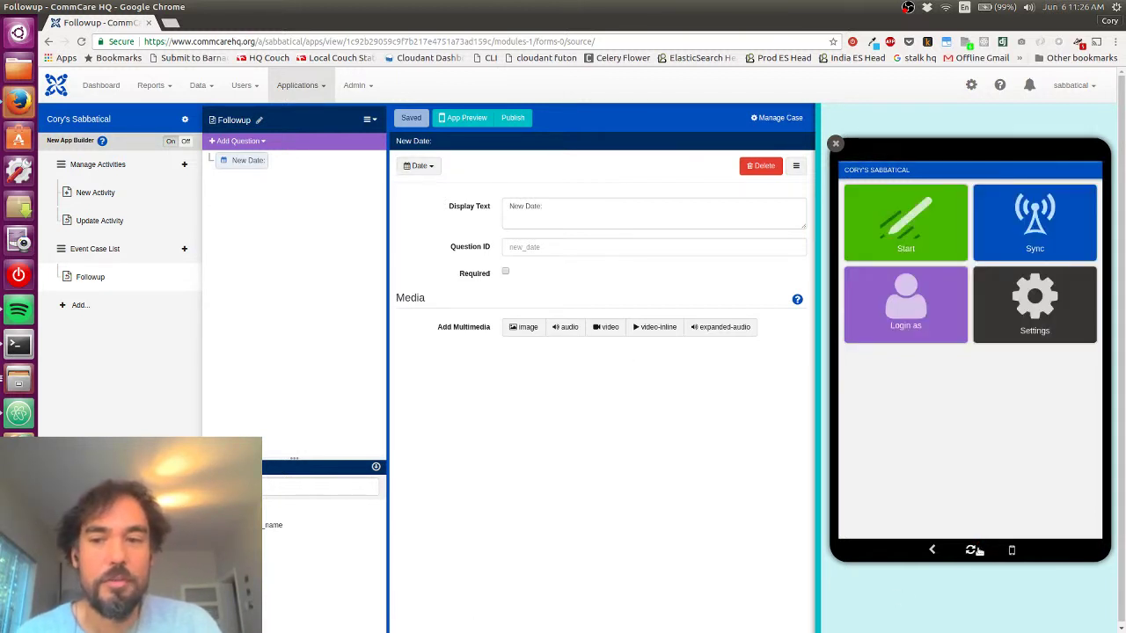
click(915, 237)
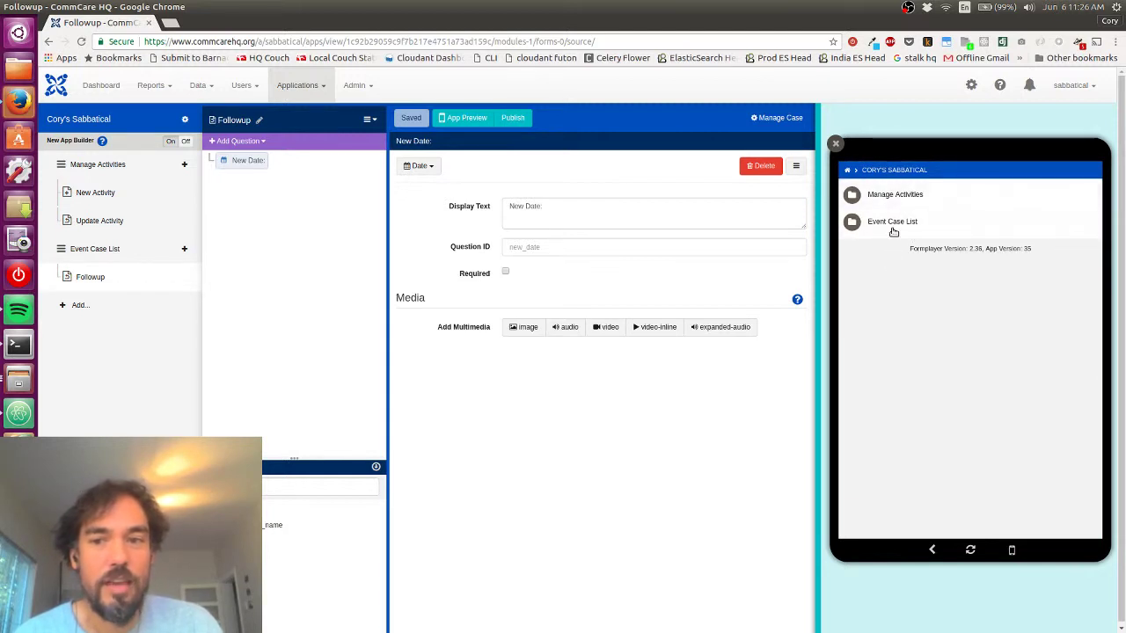
click(893, 227)
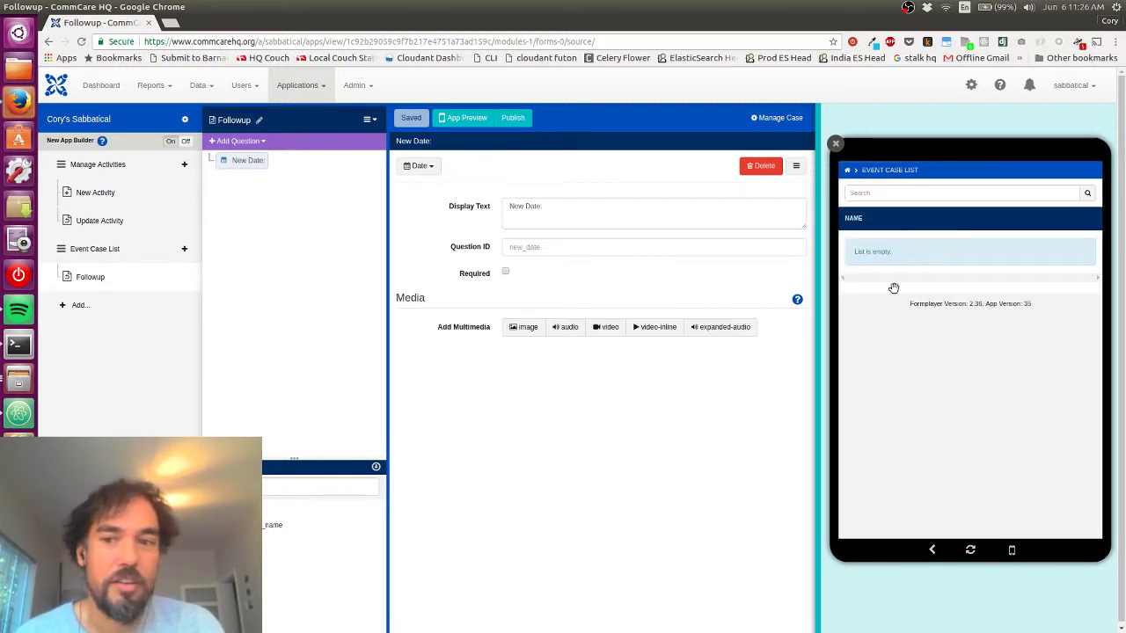
click(934, 546)
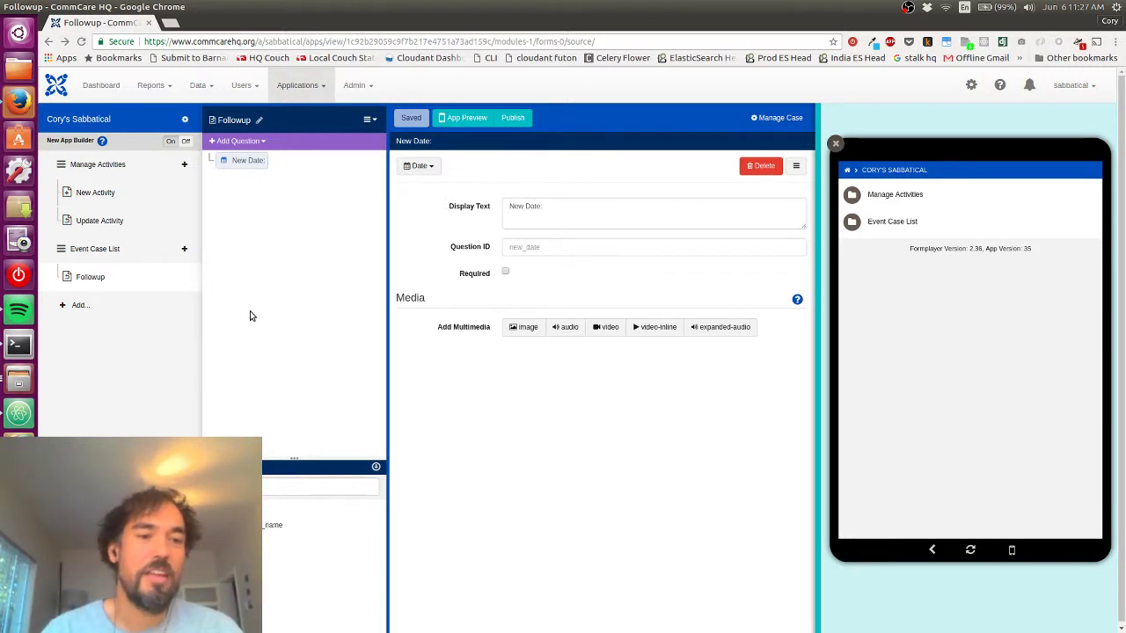
Add another case list to the application and open its settings.
click(92, 308)
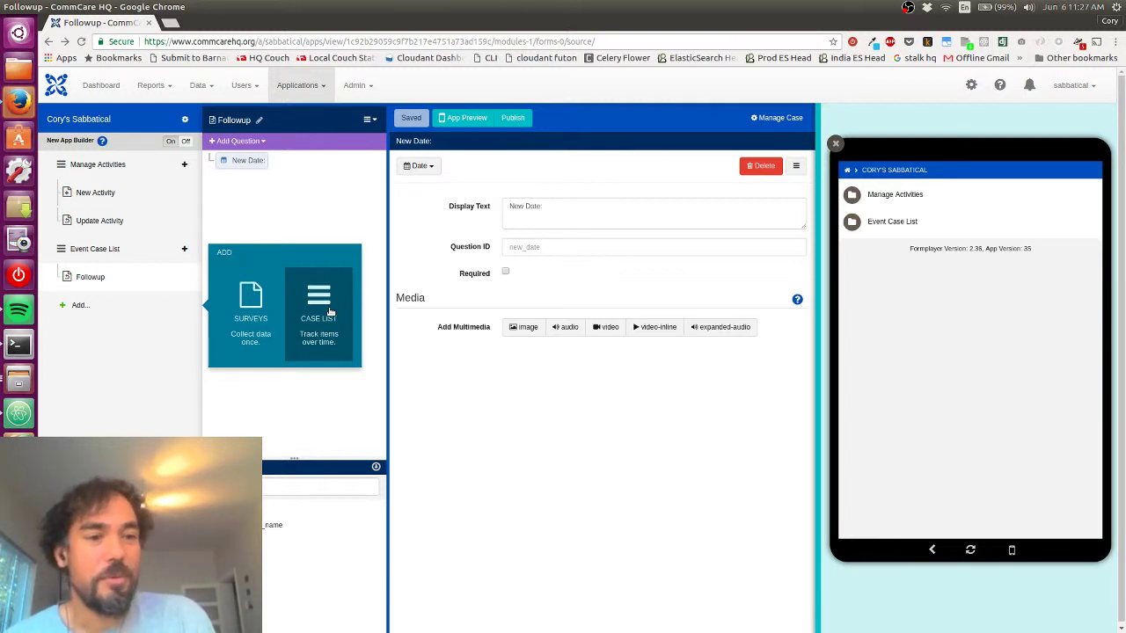
click(329, 313)
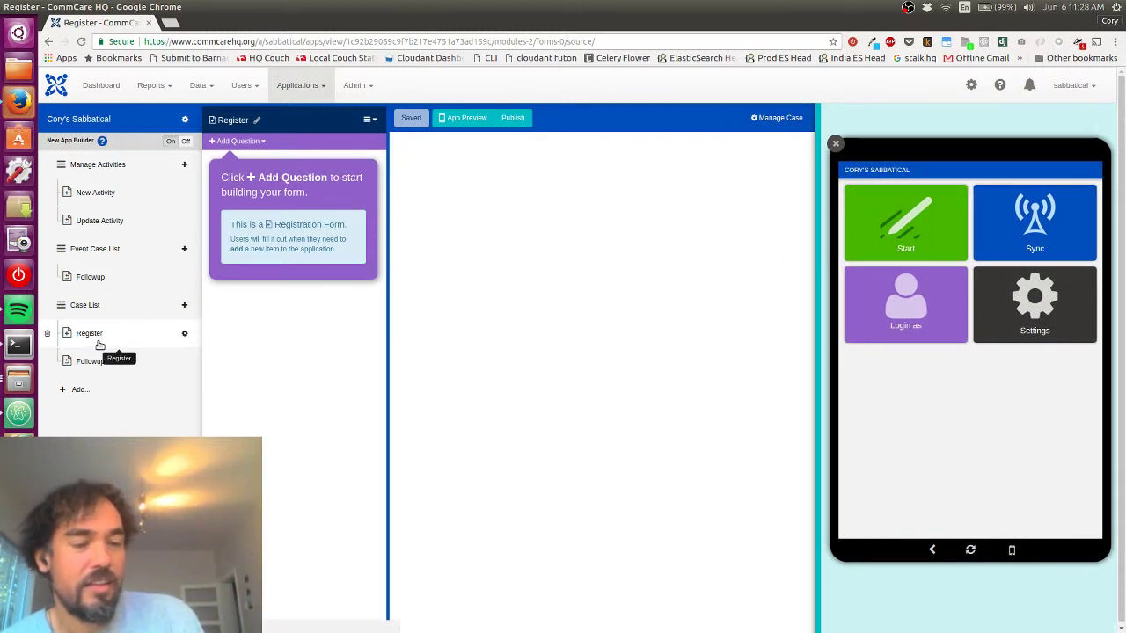
click(92, 305)
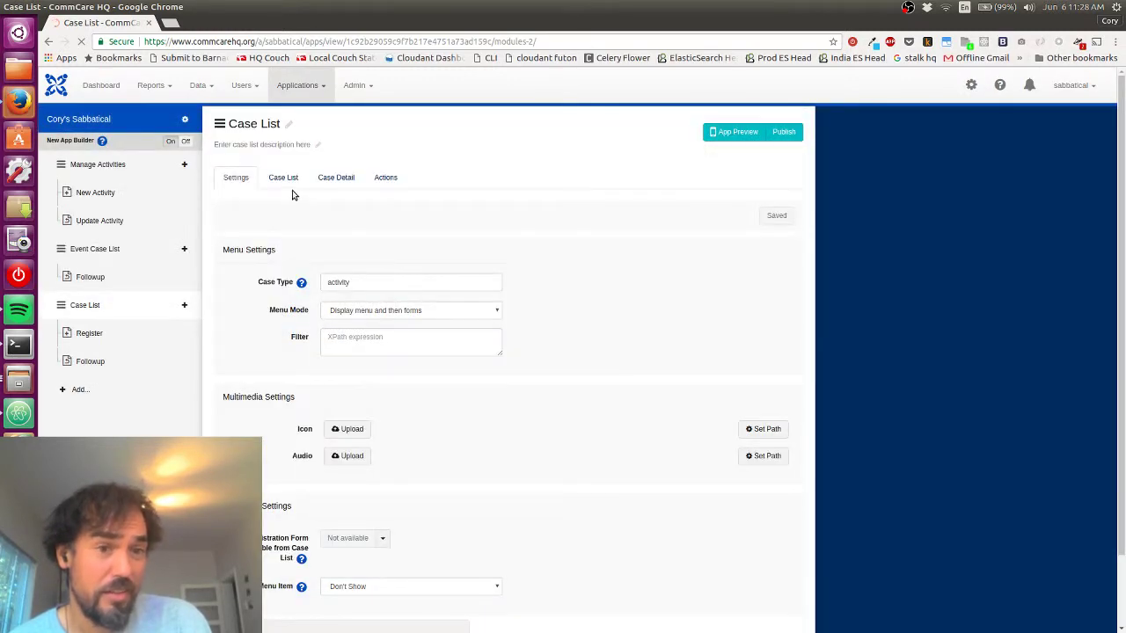
Rename the new case list as "Create Event Module".
click(288, 127)
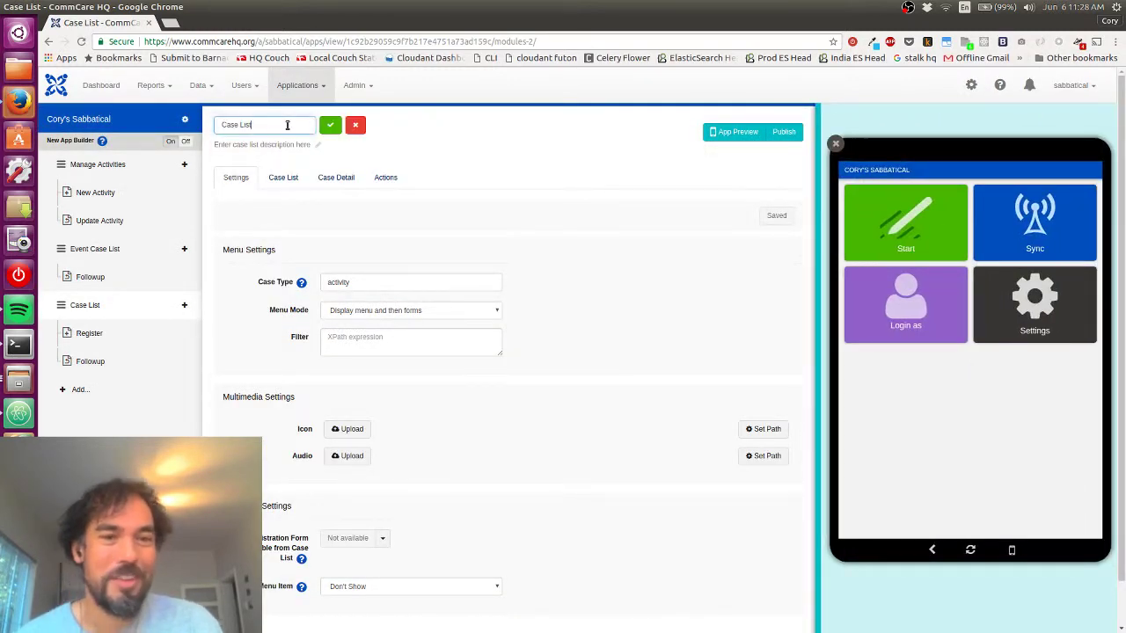
triple_click(287, 125)
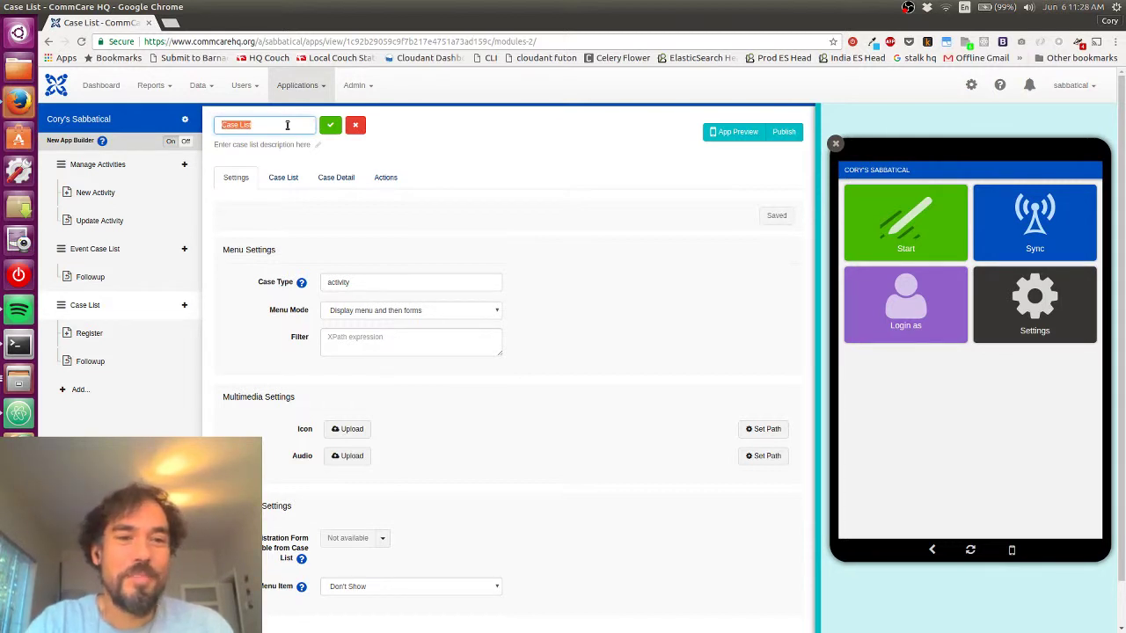
text(C)
key(BackSpace)
text(Need)
key(BackSpace)
key(BackSpace)
key(BackSpace)
key(BackSpace)
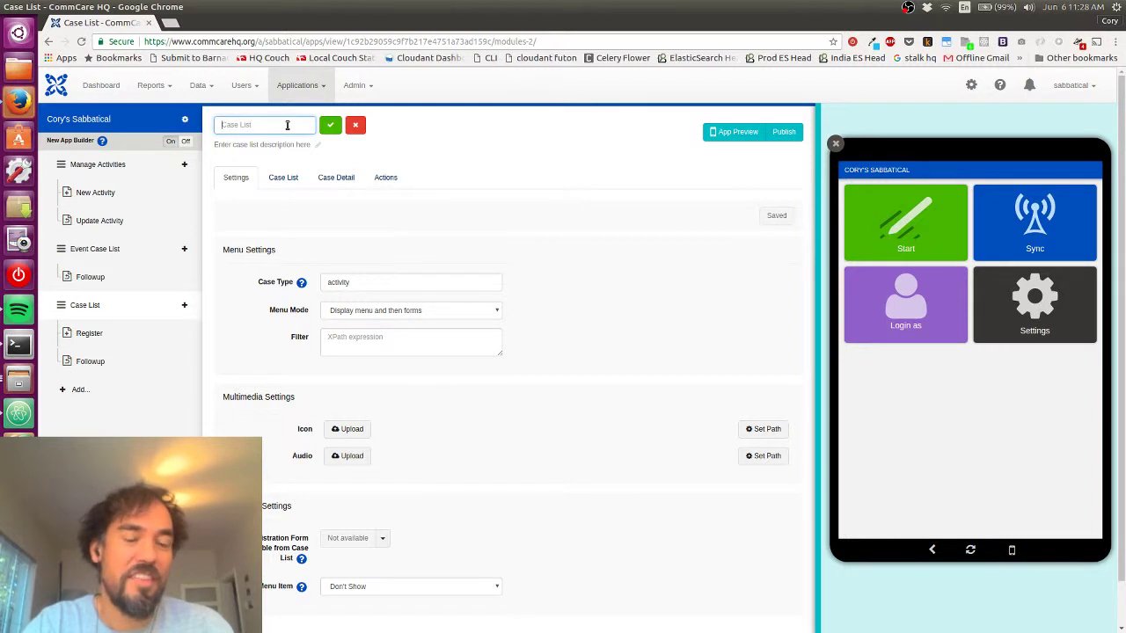
text(Create E)
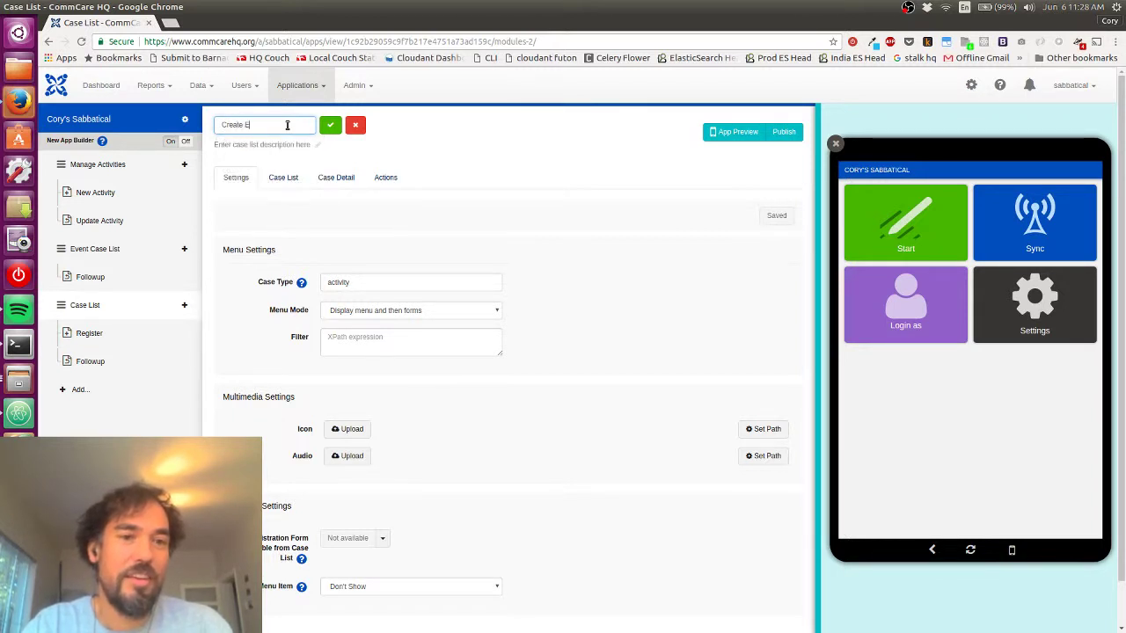
text(vent Module)
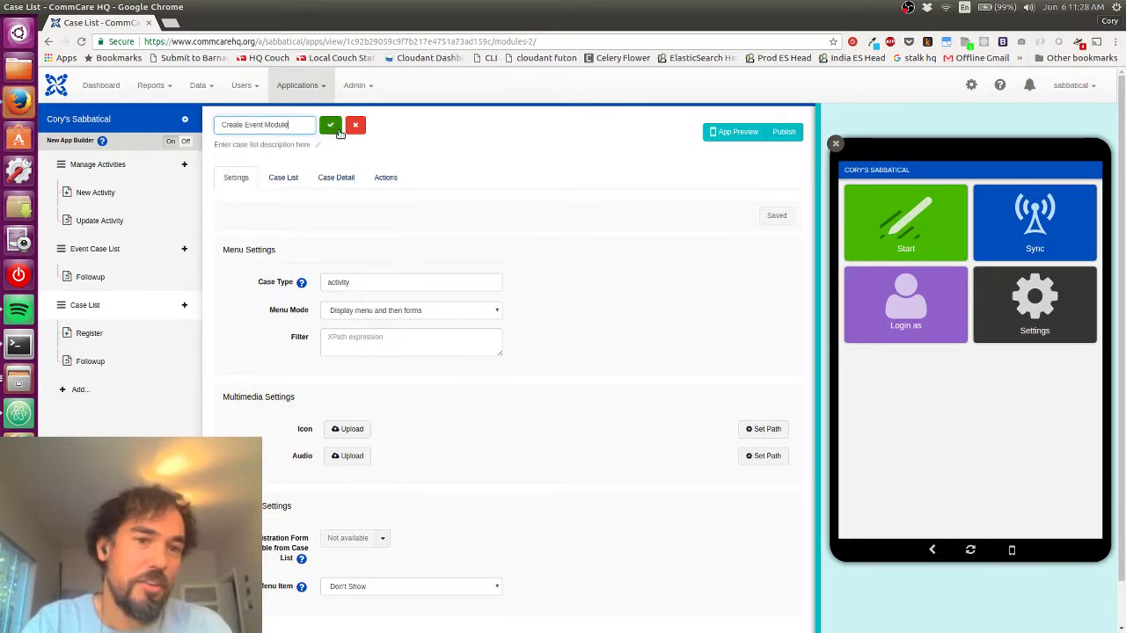
click(333, 129)
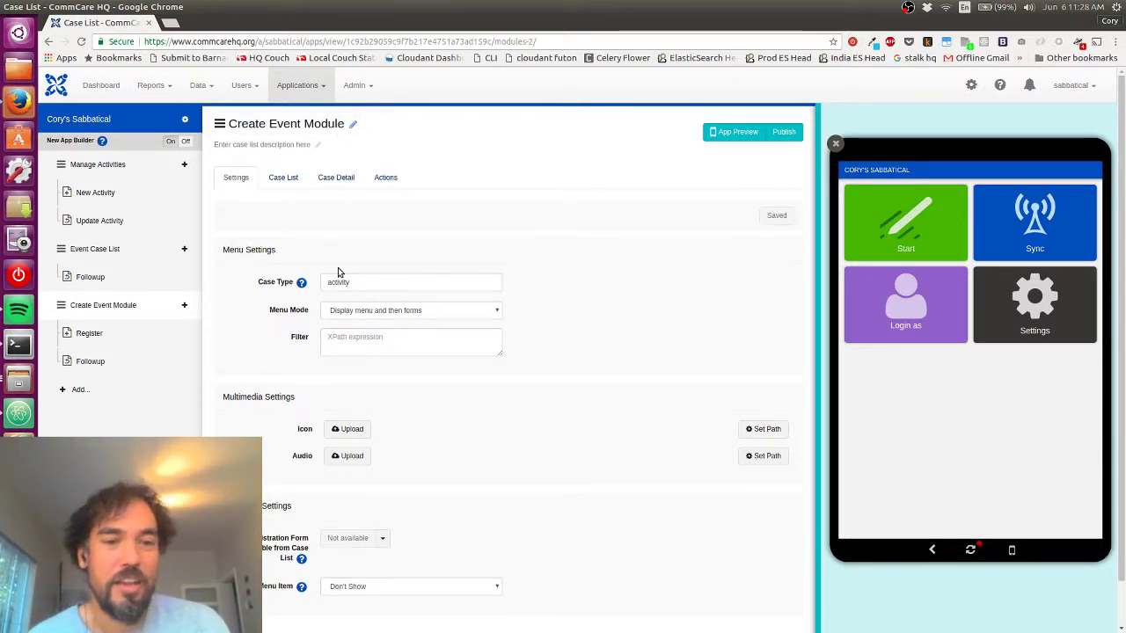
click(387, 283)
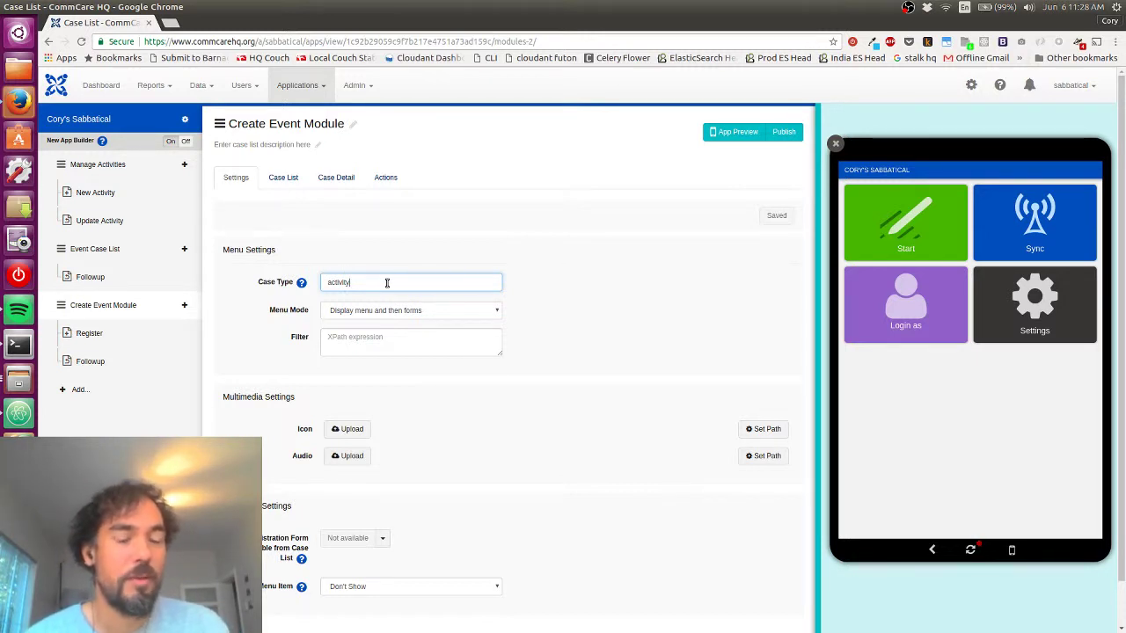
double_click(386, 282)
click(386, 283)
double_click(386, 283)
click(386, 283)
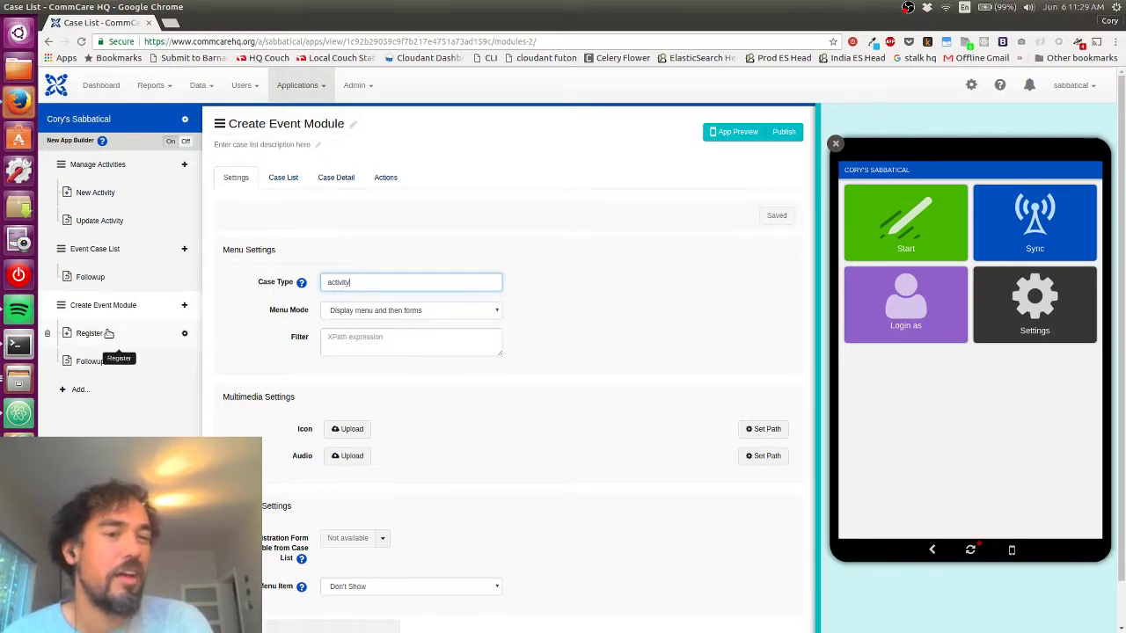
Set Create Event Module's Register form to register a case for a different case list, with a child case in Event Case List (event).
click(185, 335)
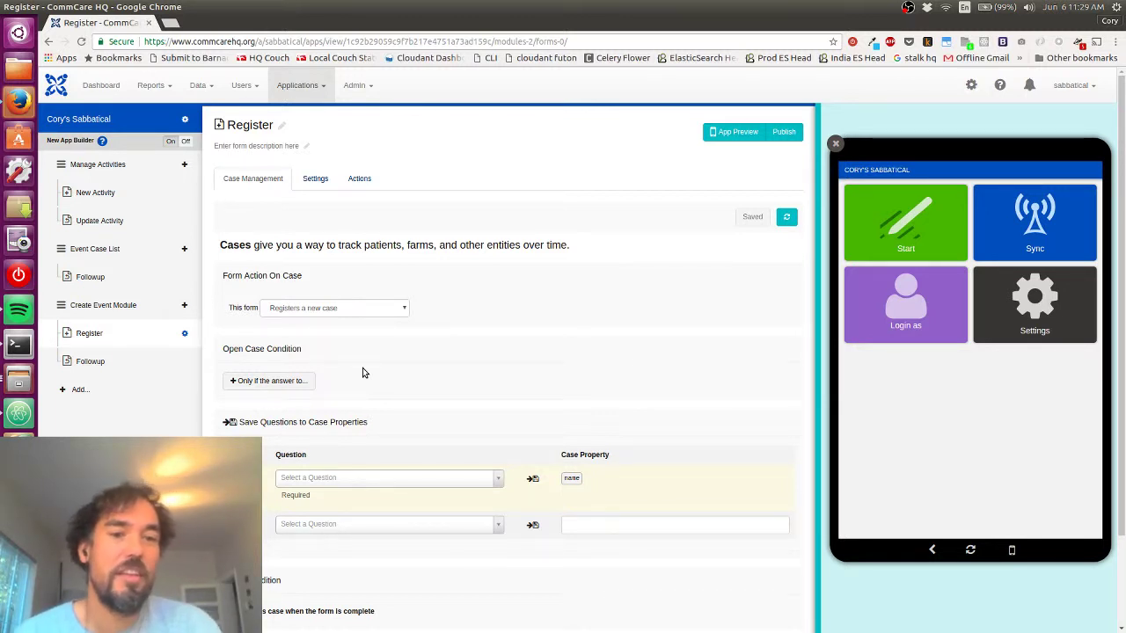
click(345, 310)
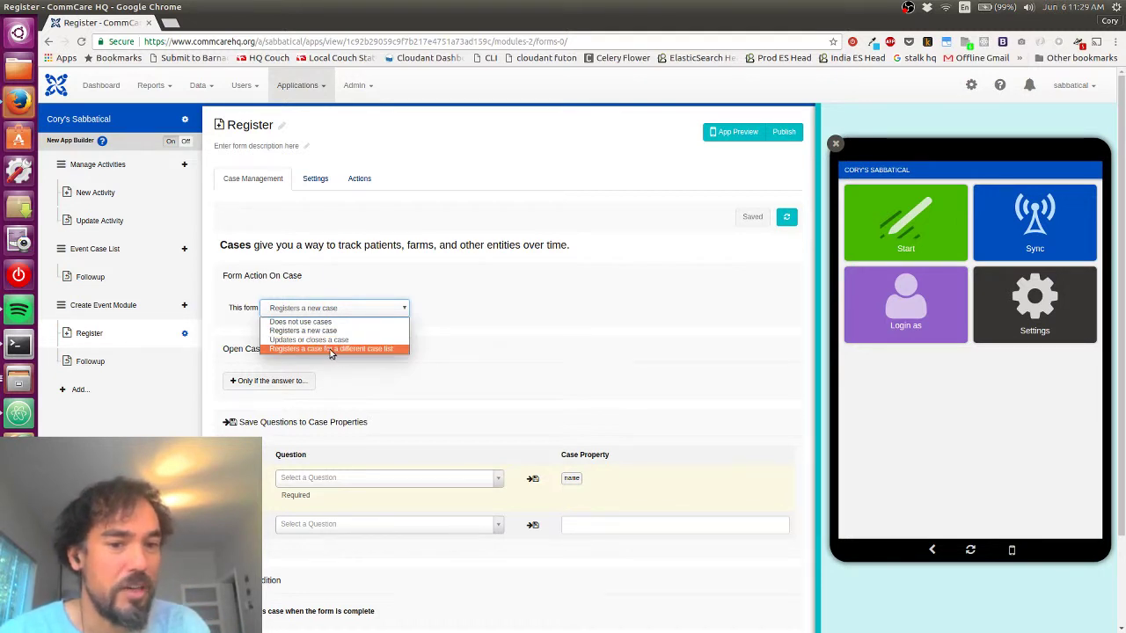
click(332, 349)
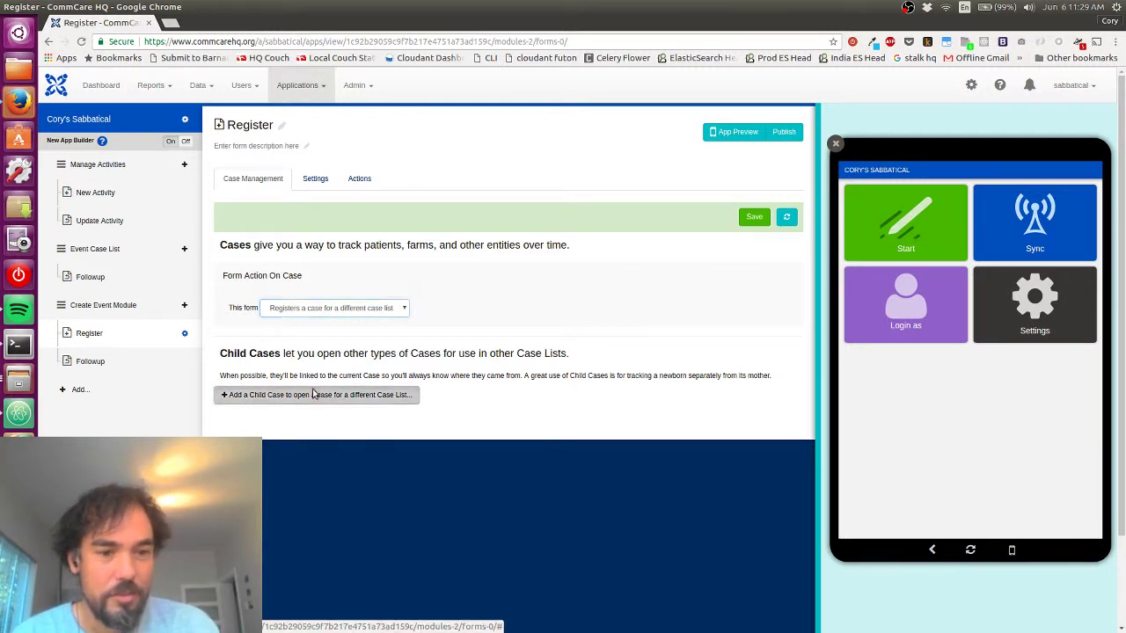
click(315, 393)
scroll(365, 380, down, 3)
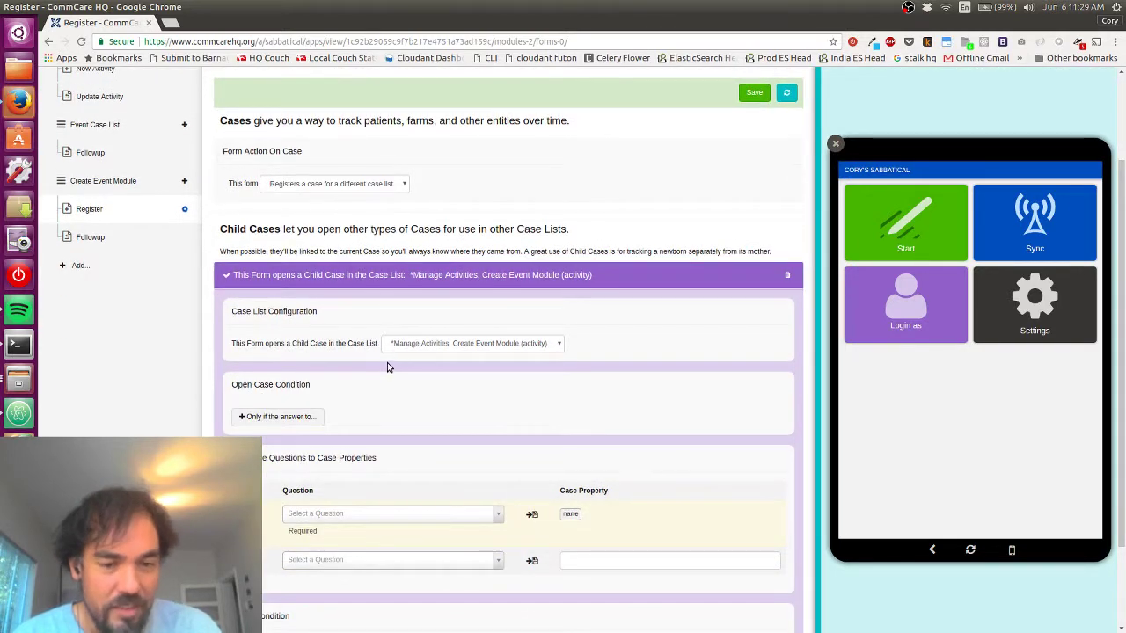
click(419, 348)
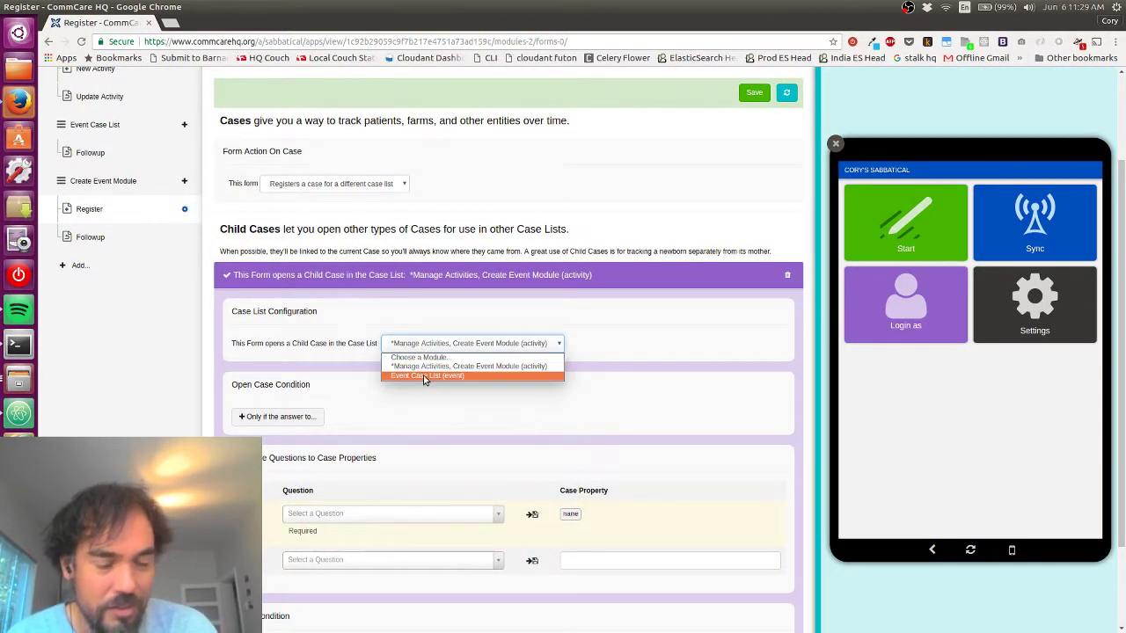
click(424, 377)
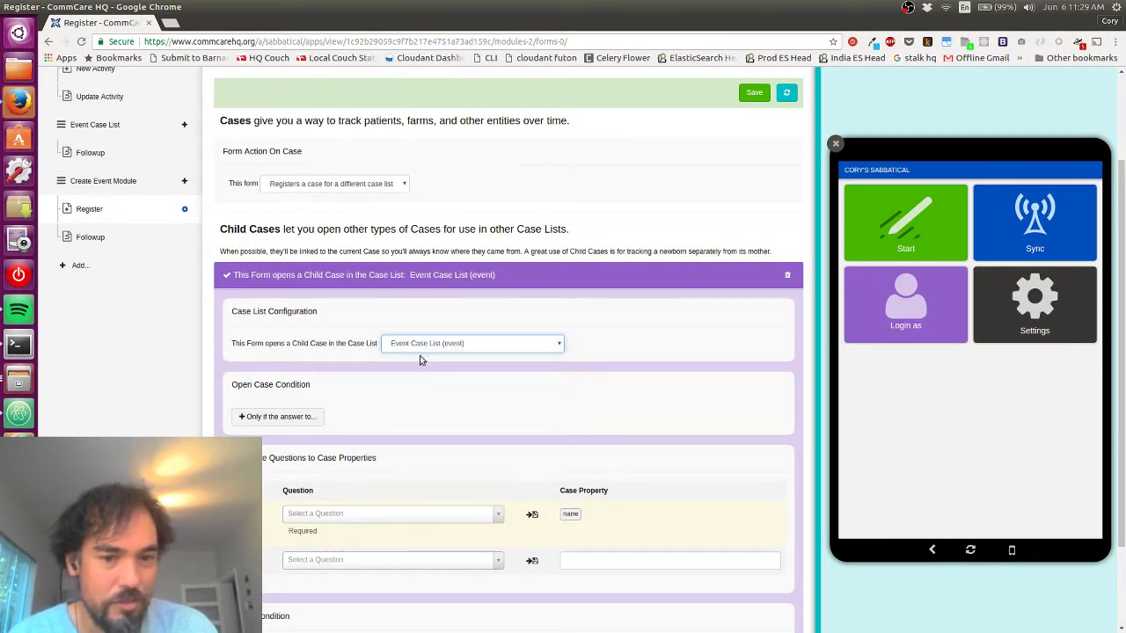
Try to choose a question to save to the child case's name property.
click(396, 520)
click(395, 519)
click(396, 520)
click(395, 520)
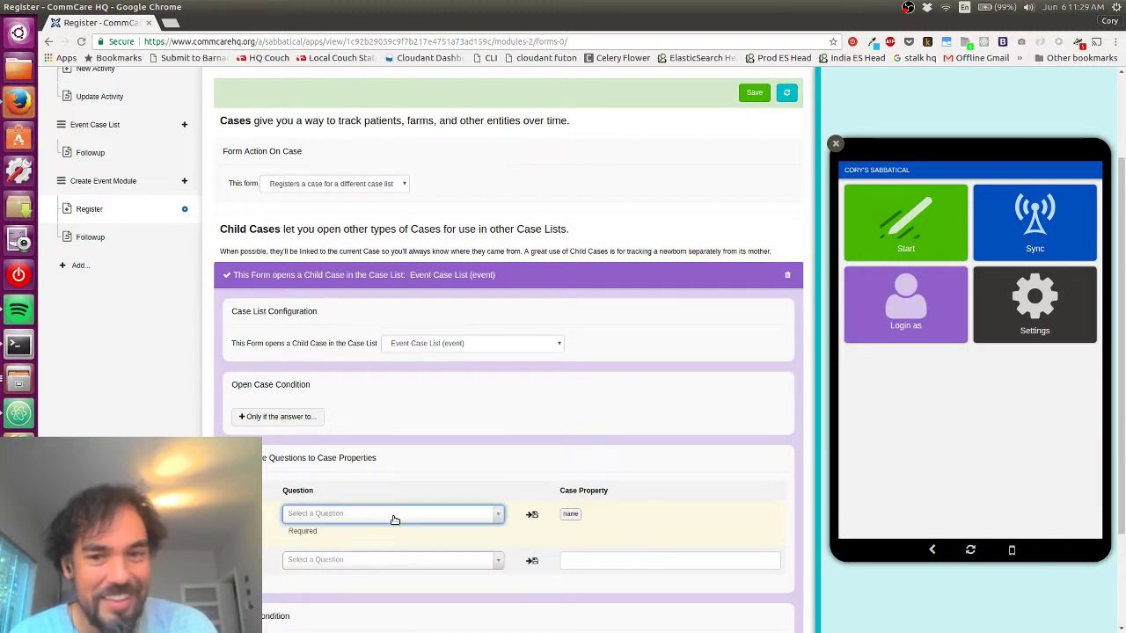
scroll(378, 452, down, 1)
click(377, 451)
click(377, 451)
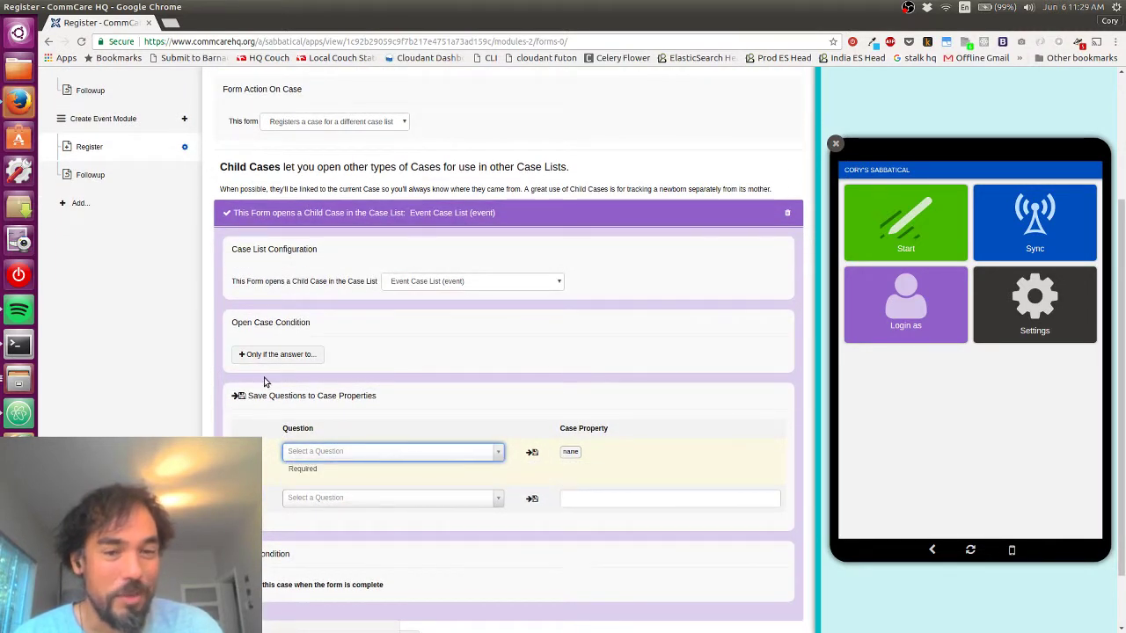
scroll(290, 377, up, 1)
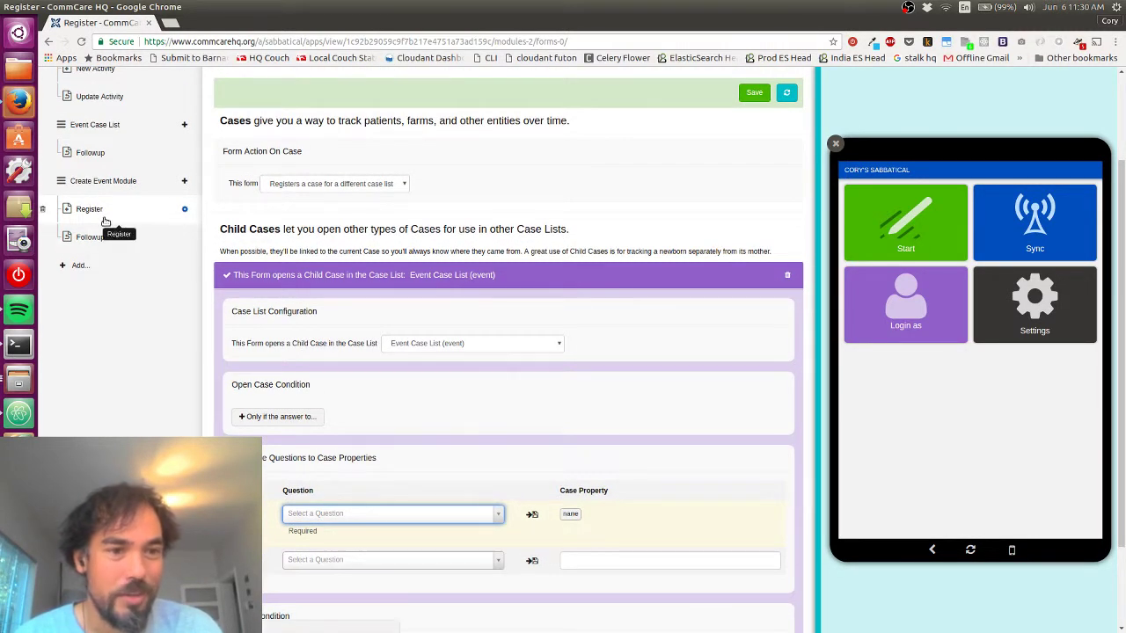
Open the Register form for editing without saving its case settings and add a Date question with the display text "Event Date:".
click(105, 219)
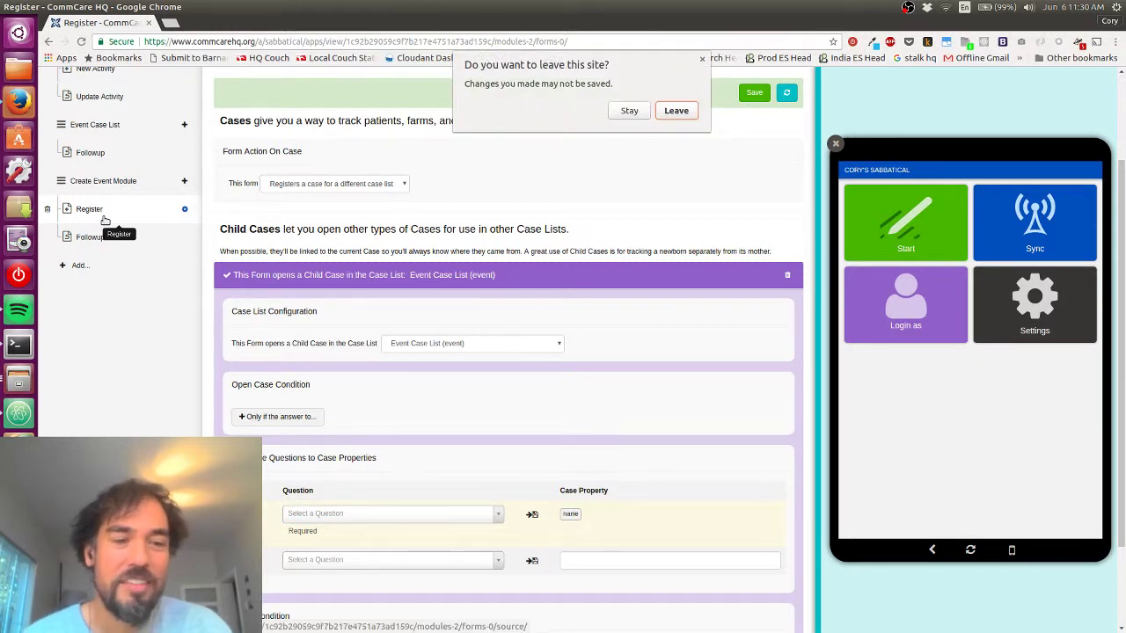
click(675, 111)
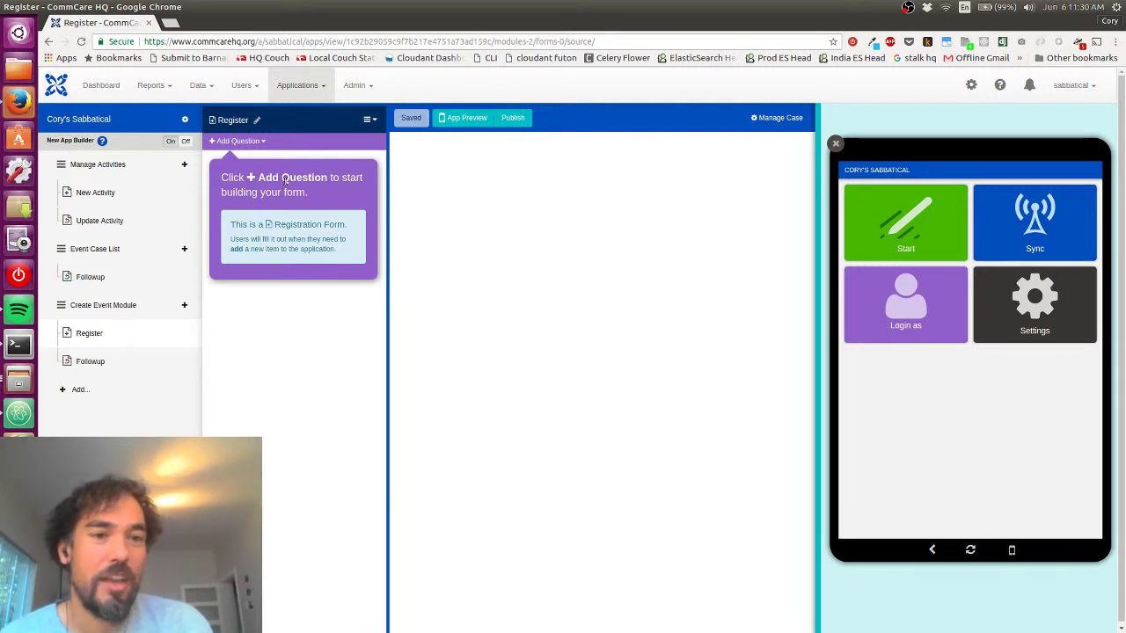
click(246, 141)
mouse_move(253, 176)
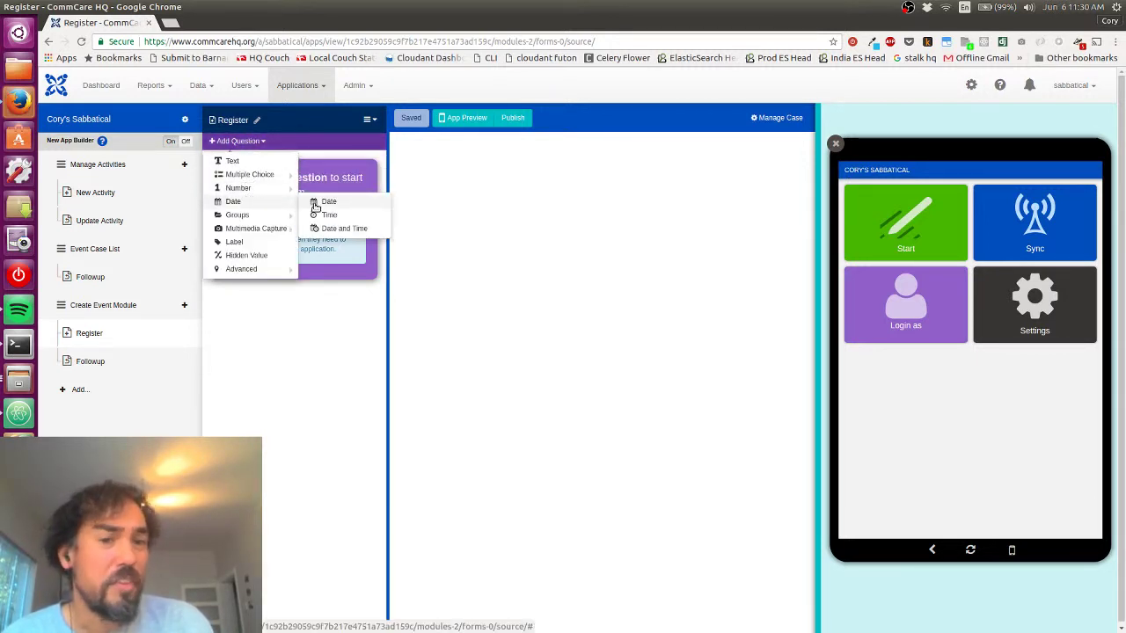
click(315, 203)
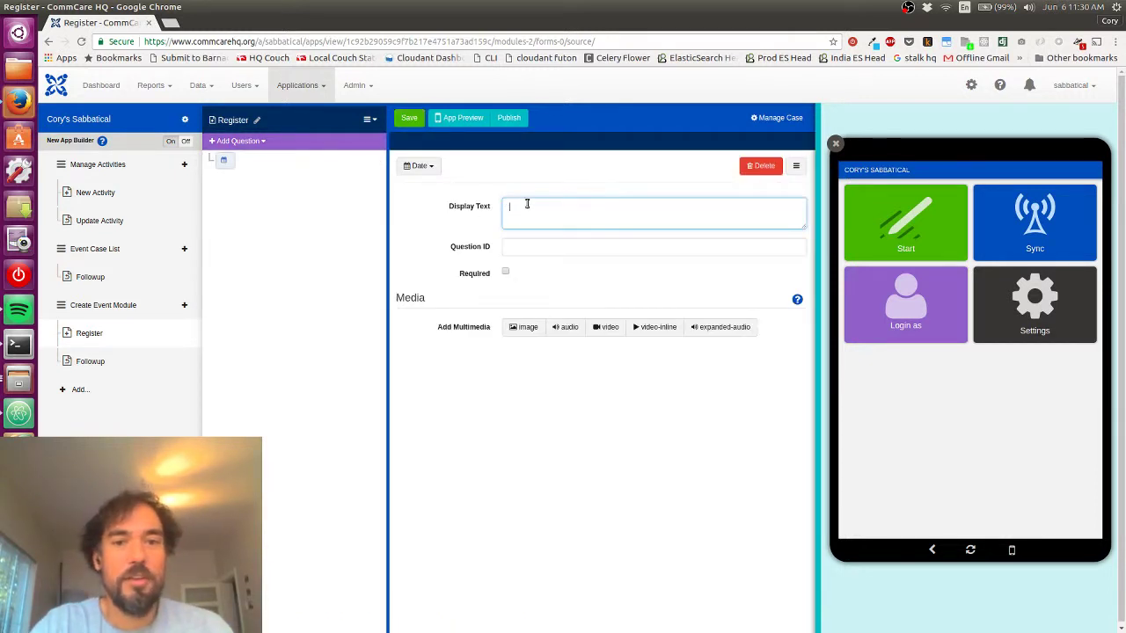
text(Event Date:)
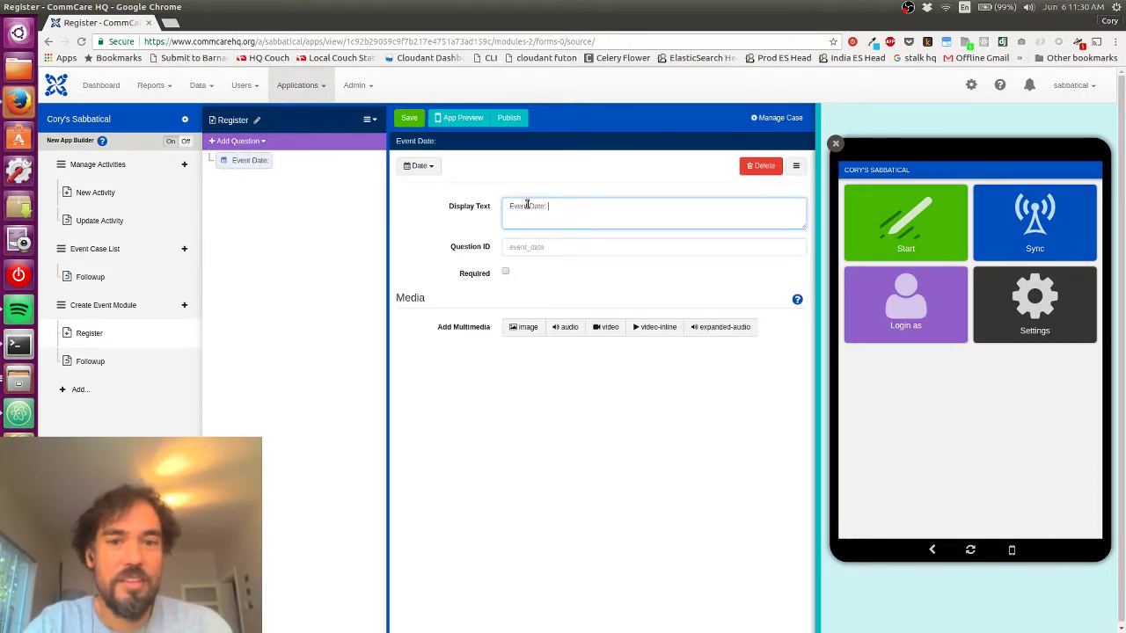
Add an Integer question with the display text "Event Duration (minutes):" to the Register form.
click(238, 141)
mouse_move(232, 179)
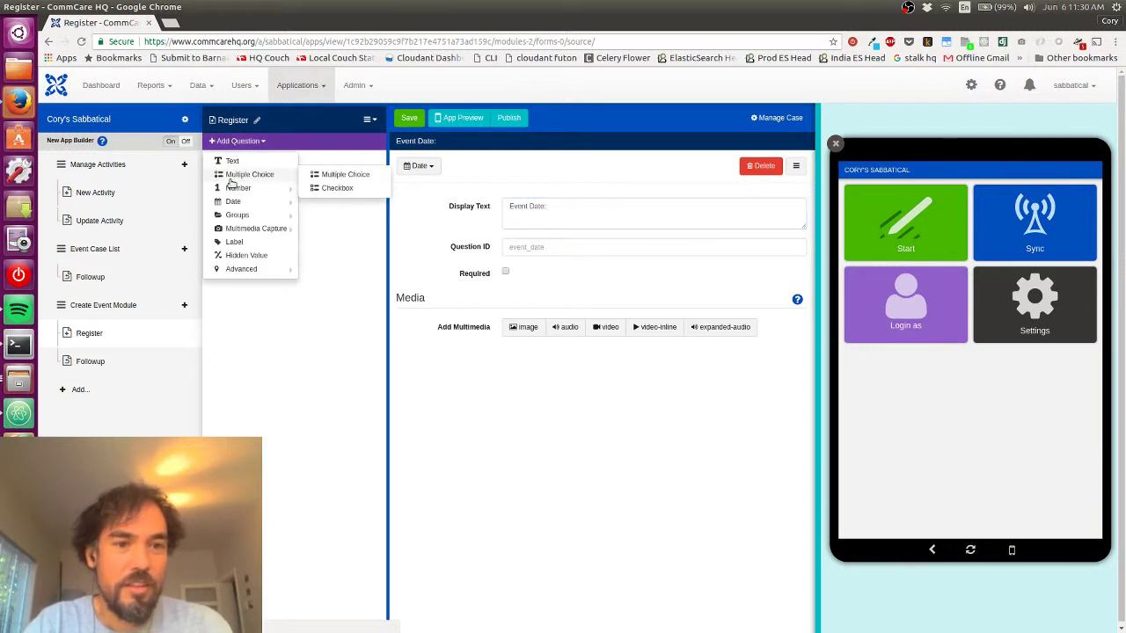
click(315, 188)
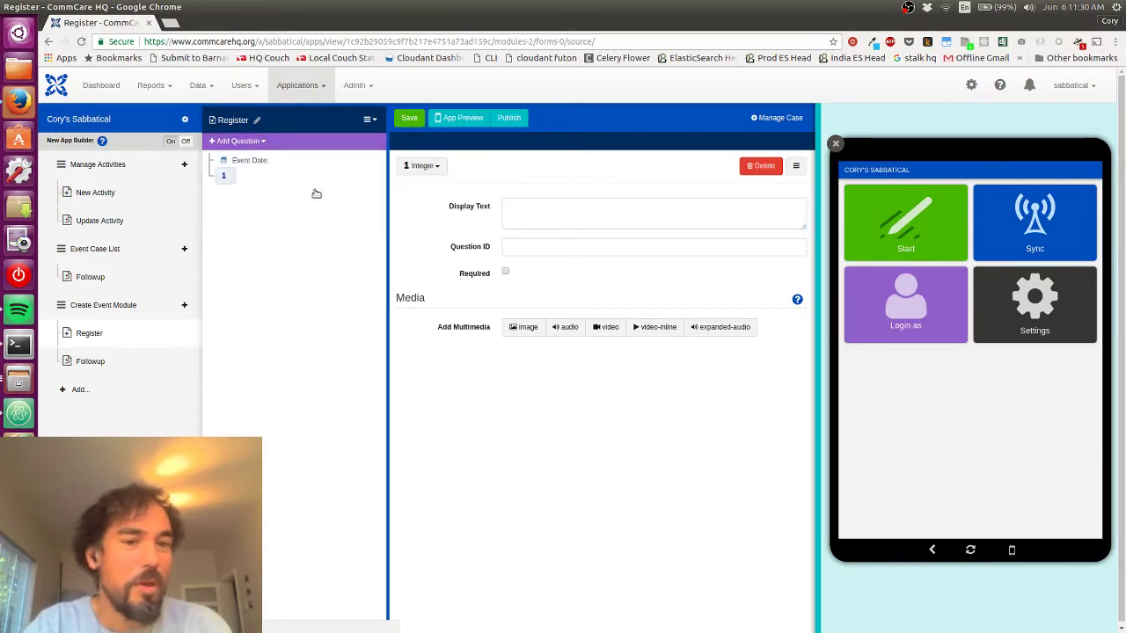
text(Event )
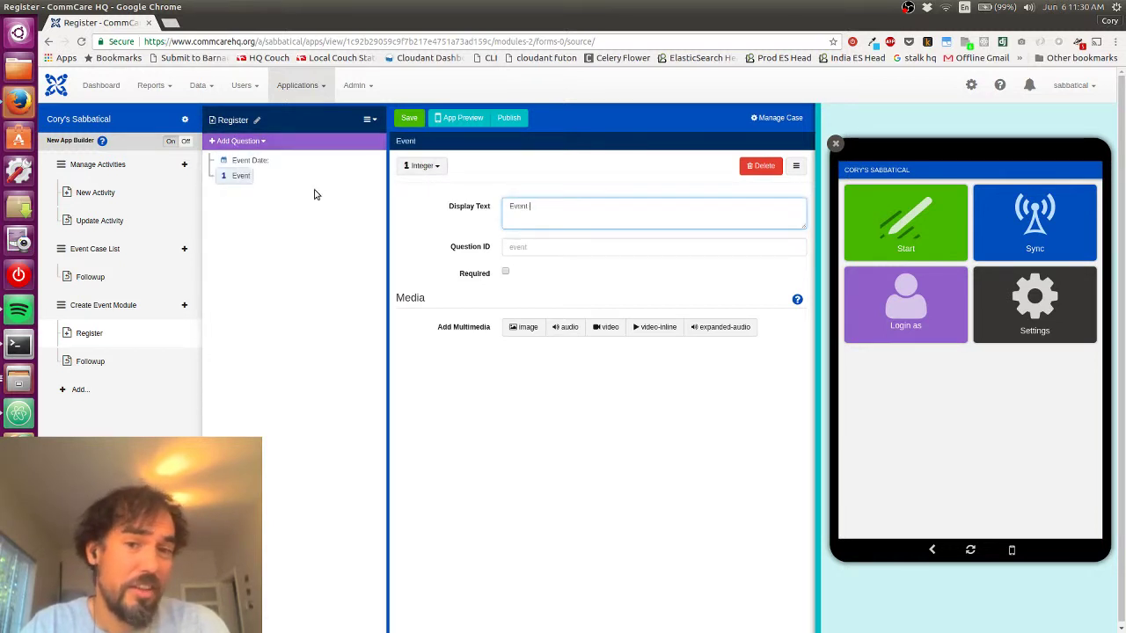
text(Duration (h)
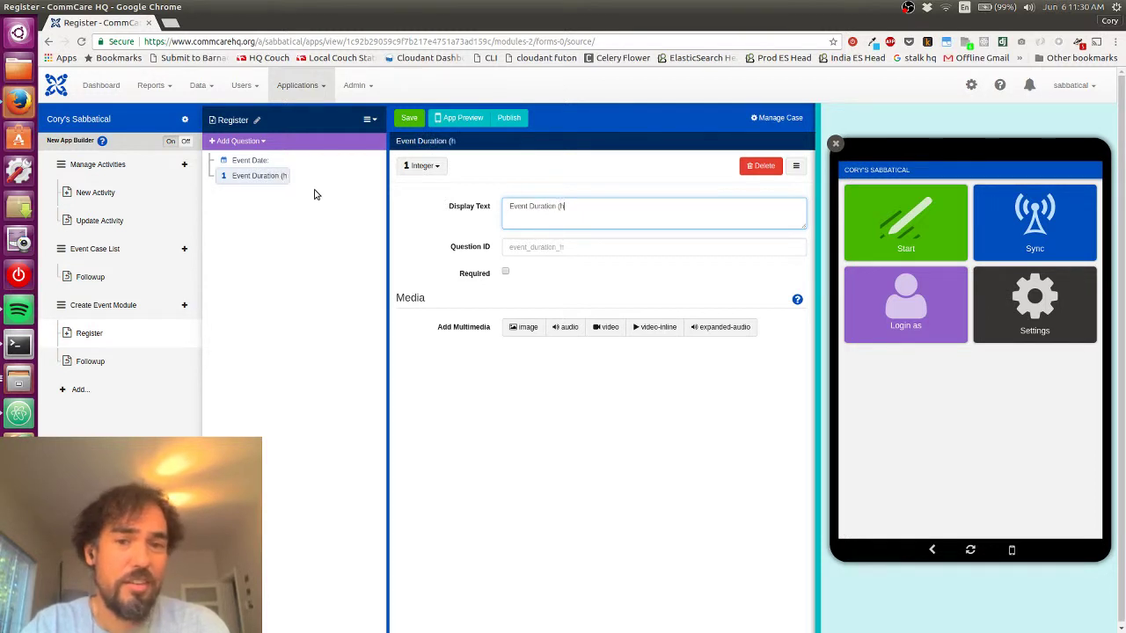
key(BackSpace)
text(minute)
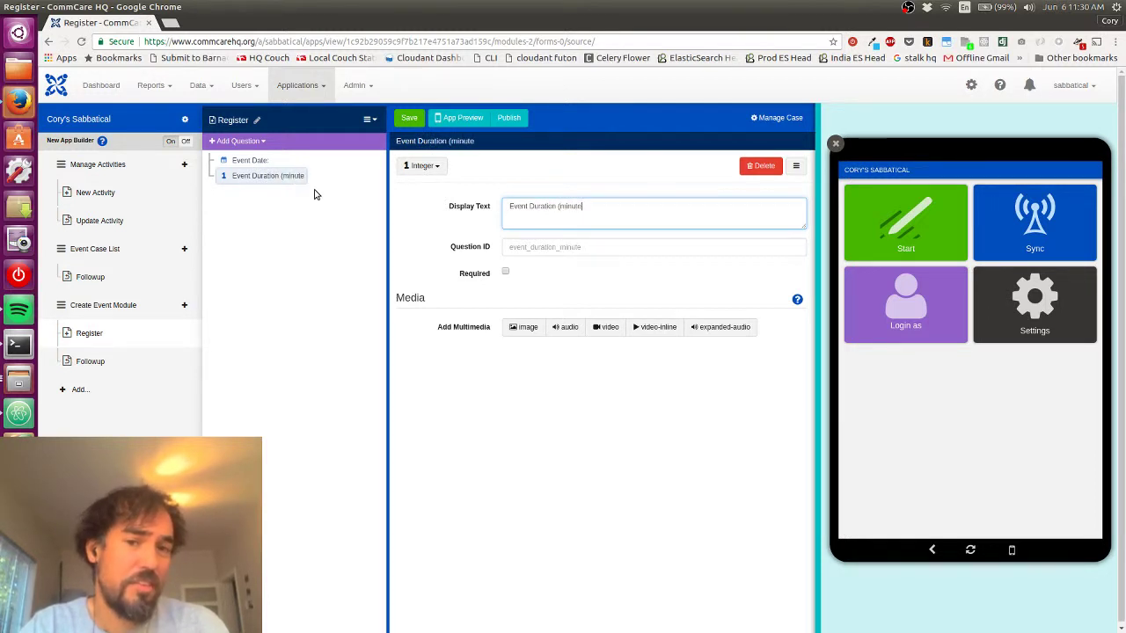
key(BackSpace)
key(BackSpace)
key(BackSpace)
key(BackSpace)
key(BackSpace)
key(BackSpace)
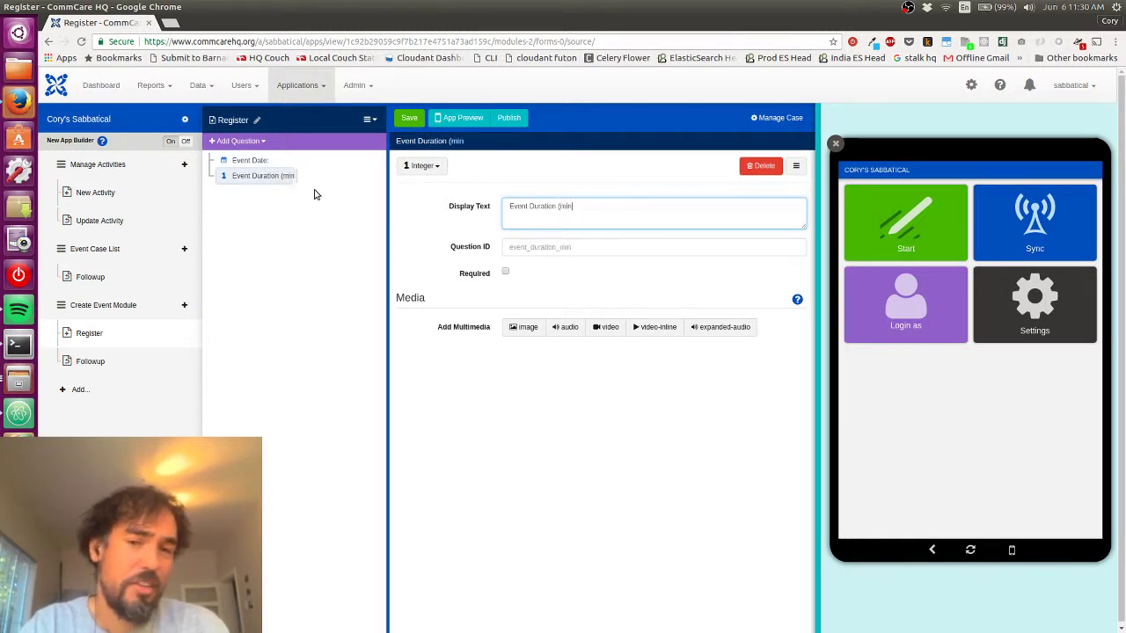
text(utes):)
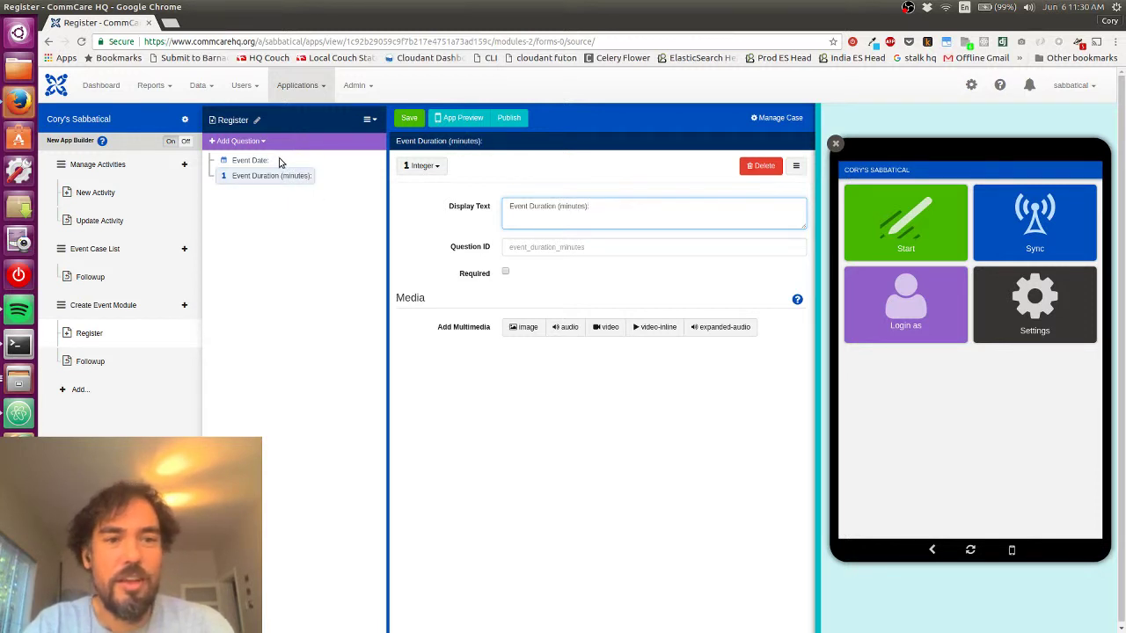
Add an Integer question with the display text "Event Score (1-10):" and the question ID event_score.
click(238, 141)
mouse_move(245, 190)
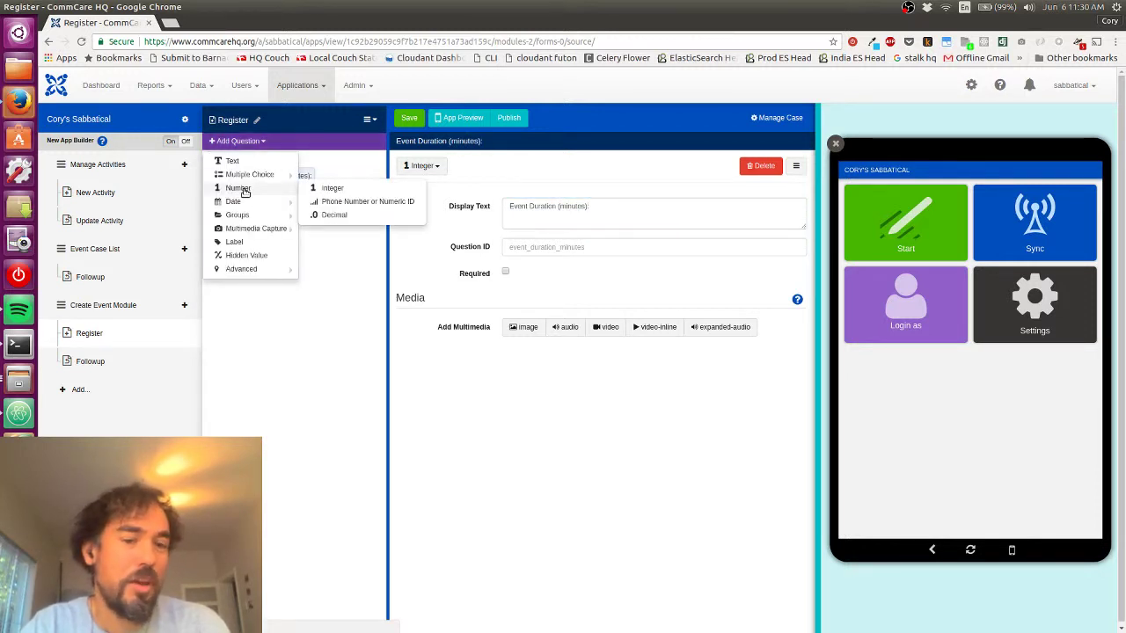
click(324, 190)
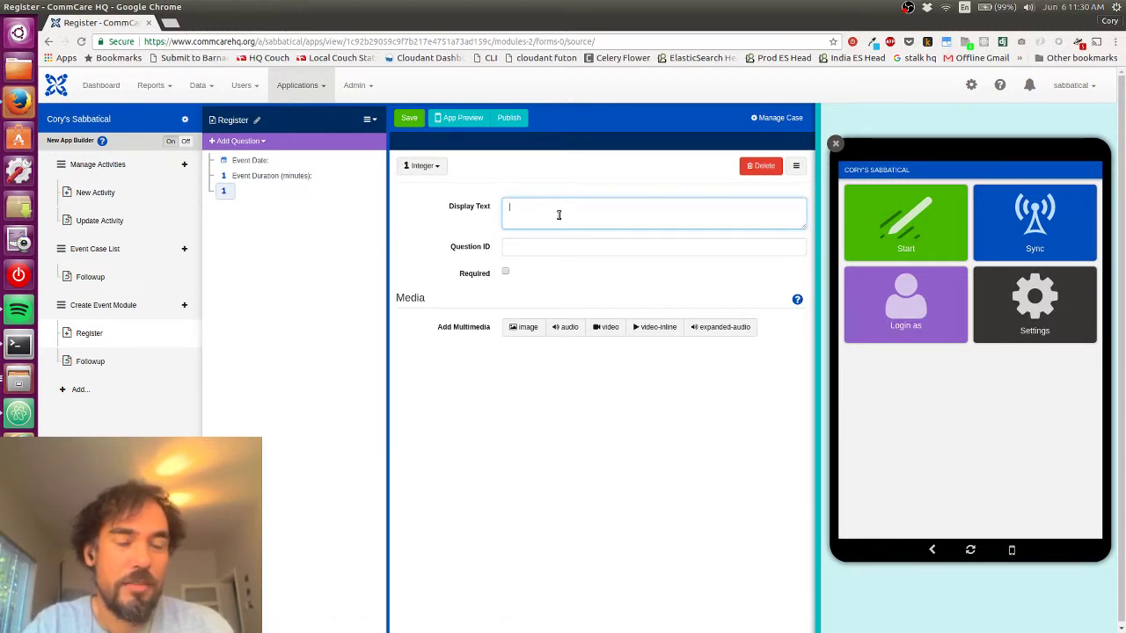
text(Event Score)
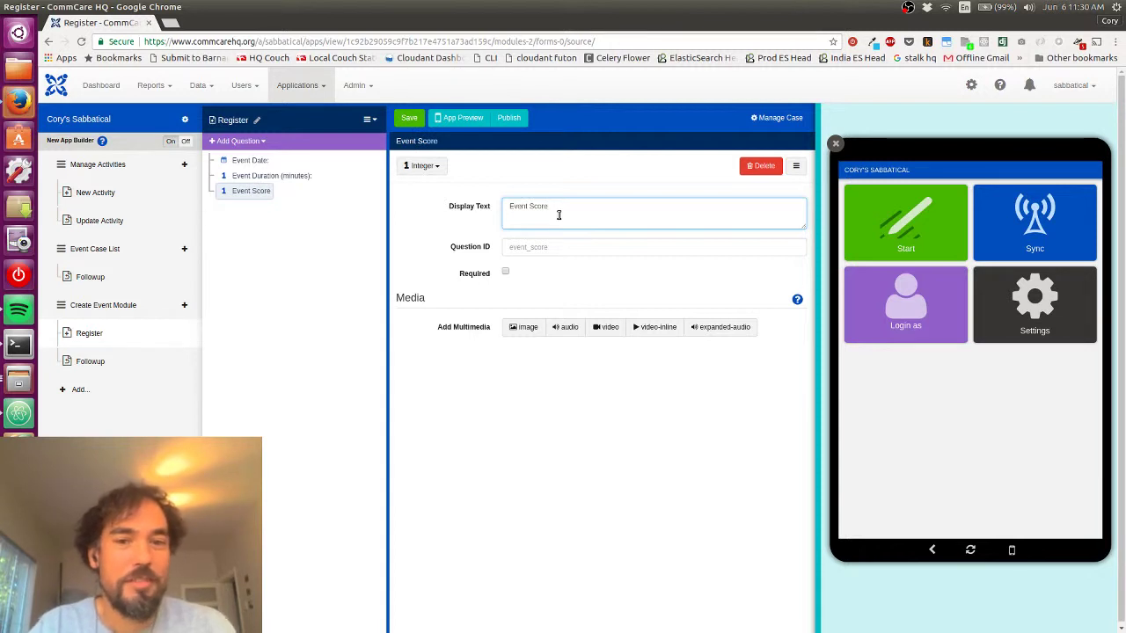
text( (1-10))
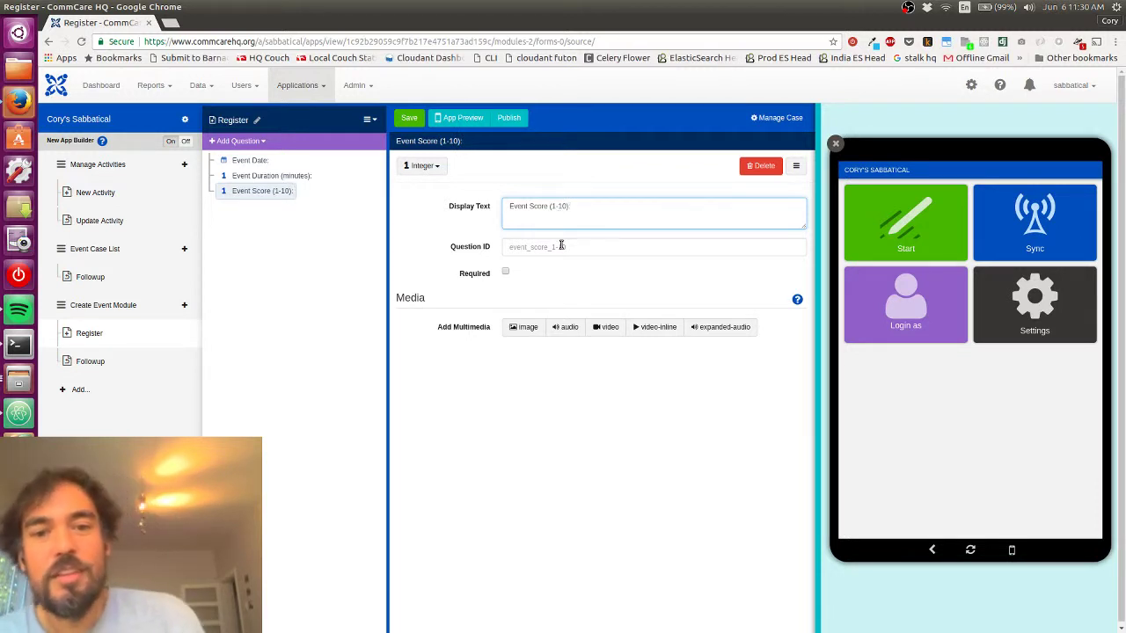
click(561, 246)
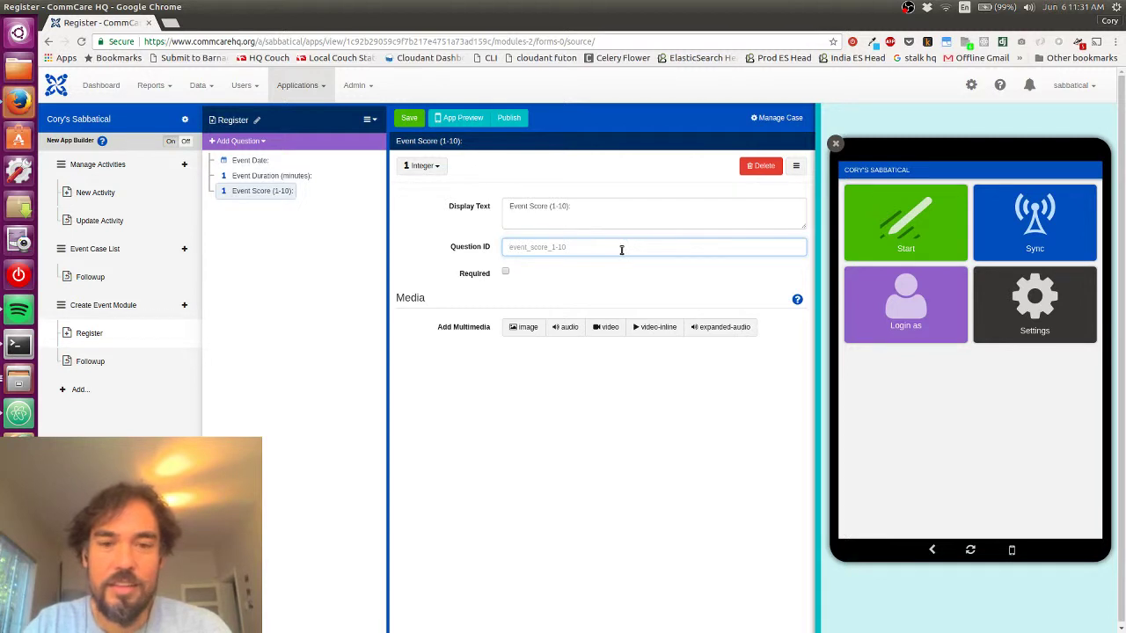
text(event_score)
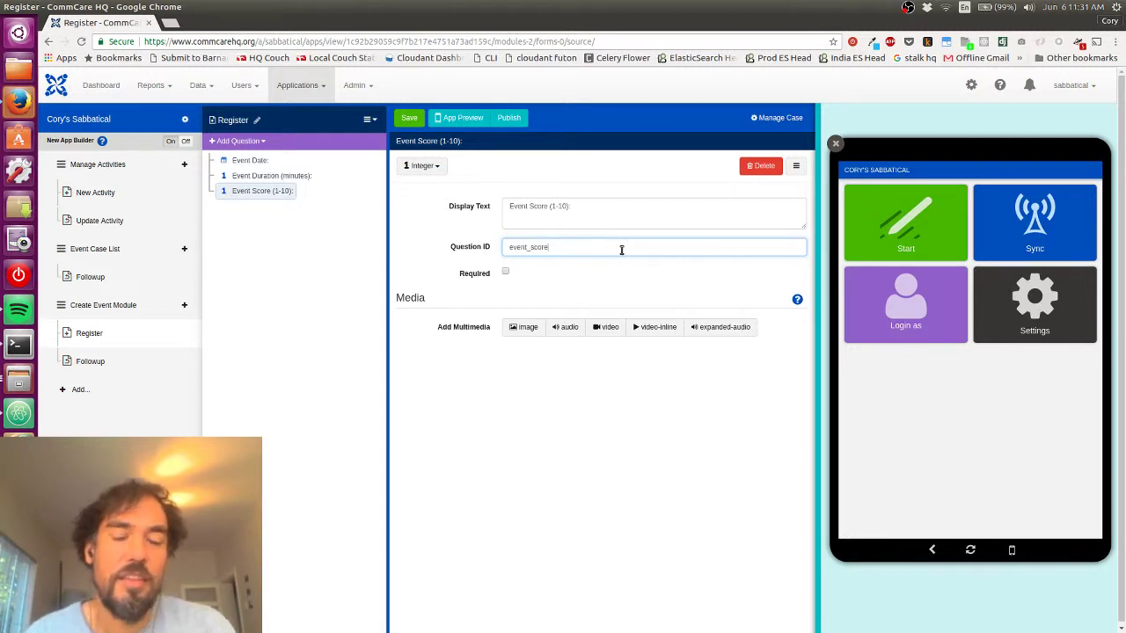
Save the Register form with its event date, duration and score questions.
click(565, 290)
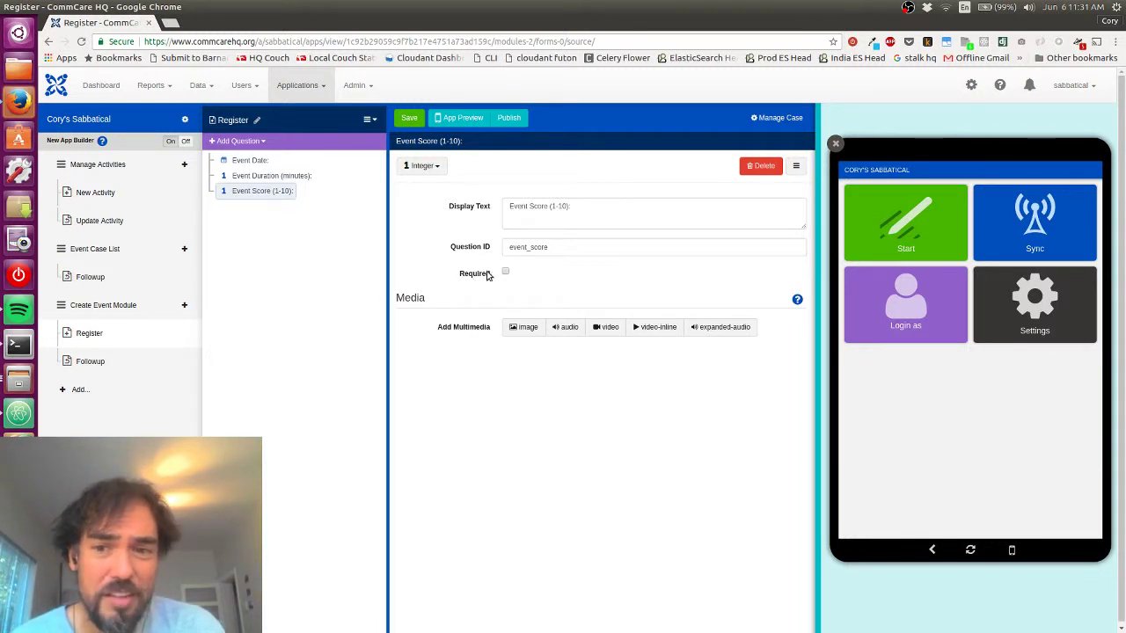
click(634, 208)
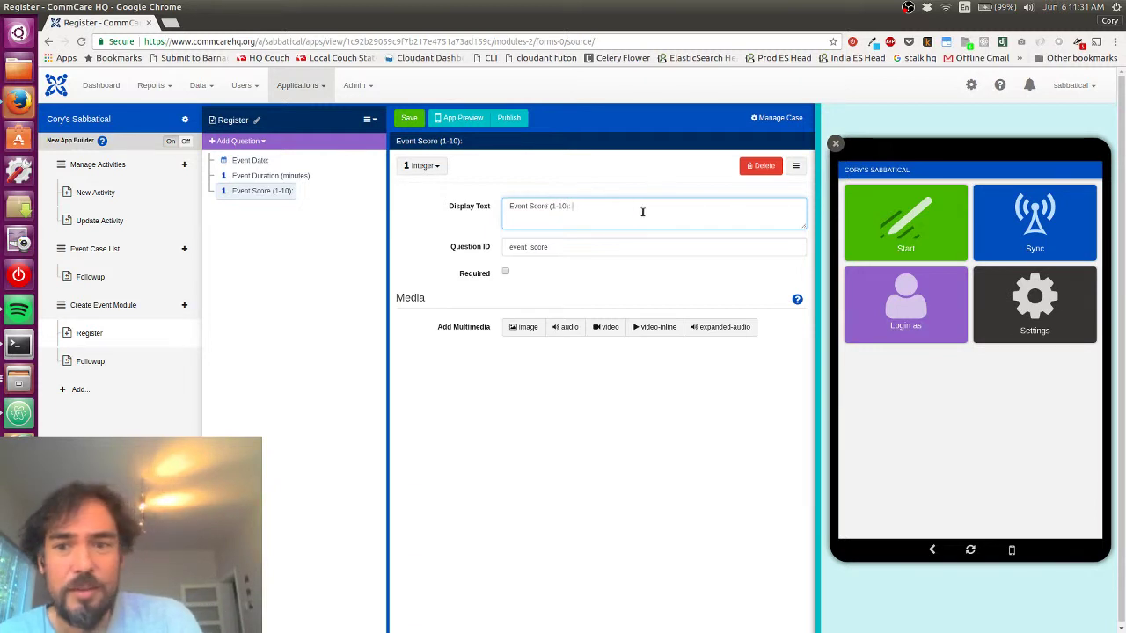
click(796, 167)
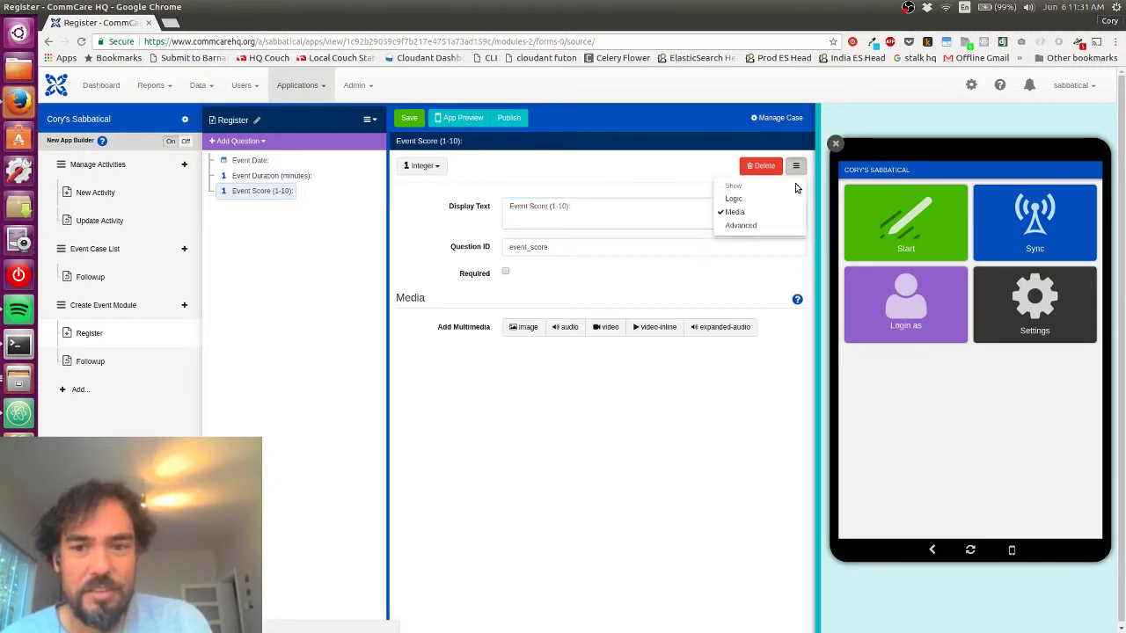
click(797, 172)
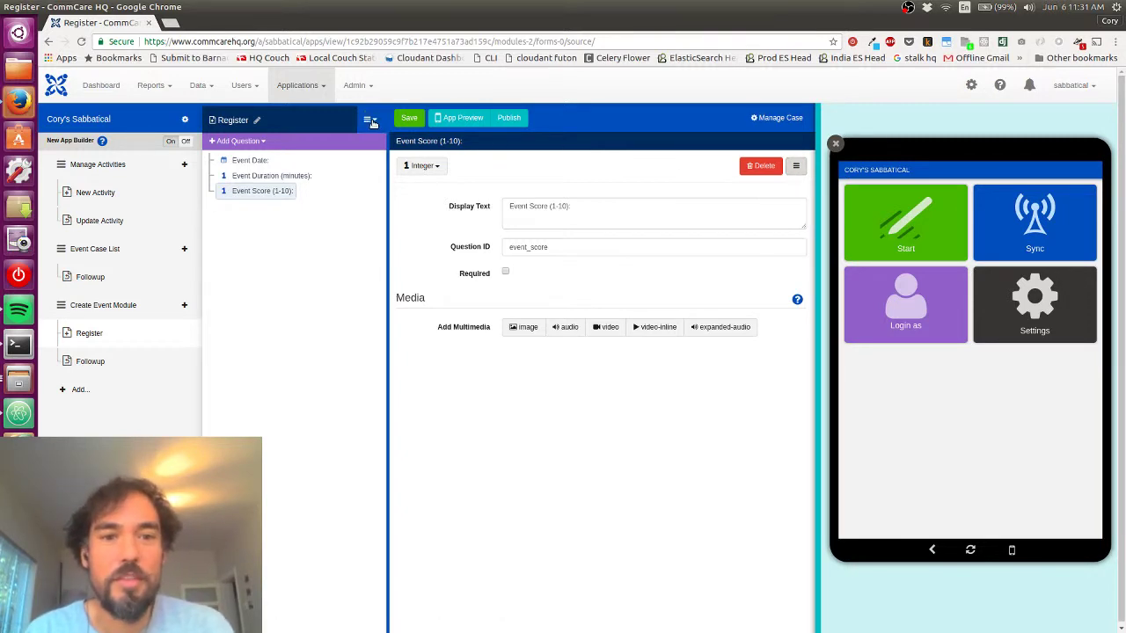
click(411, 118)
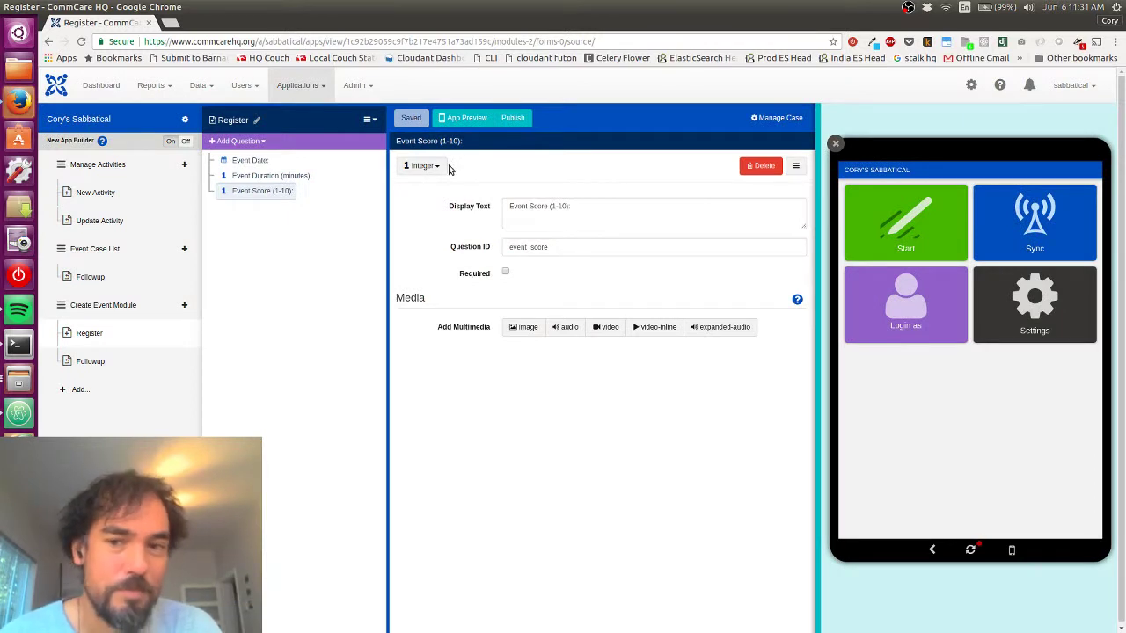
In a separate tab, set the Register form to register a case for a different case list, with a child case in Event Case List (event).
middle_click(762, 119)
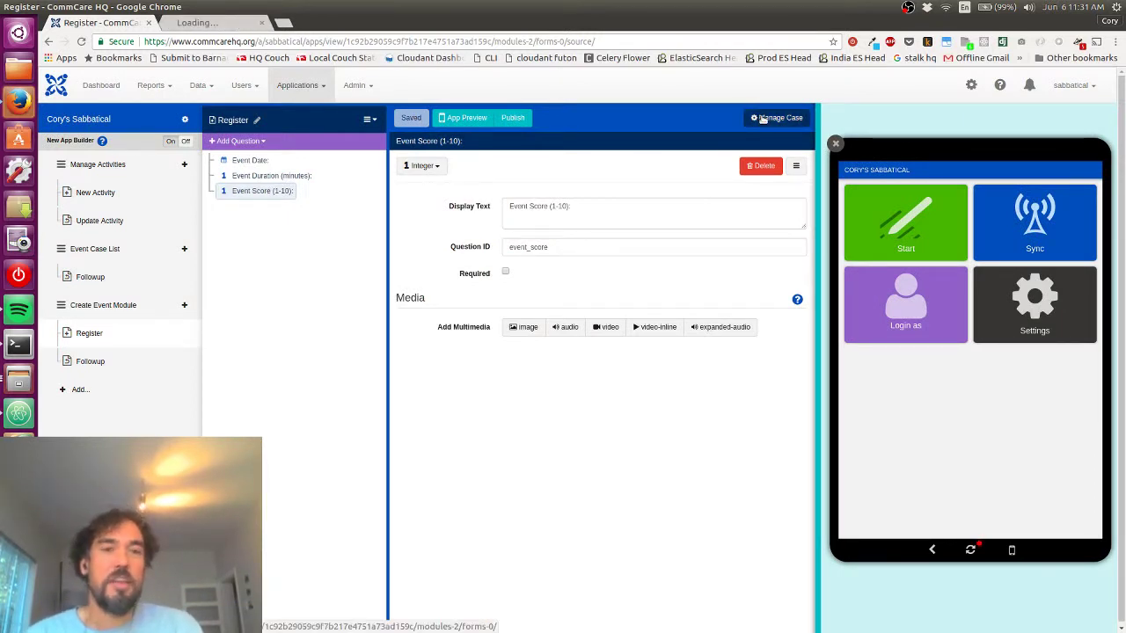
key(ctrl+Tab)
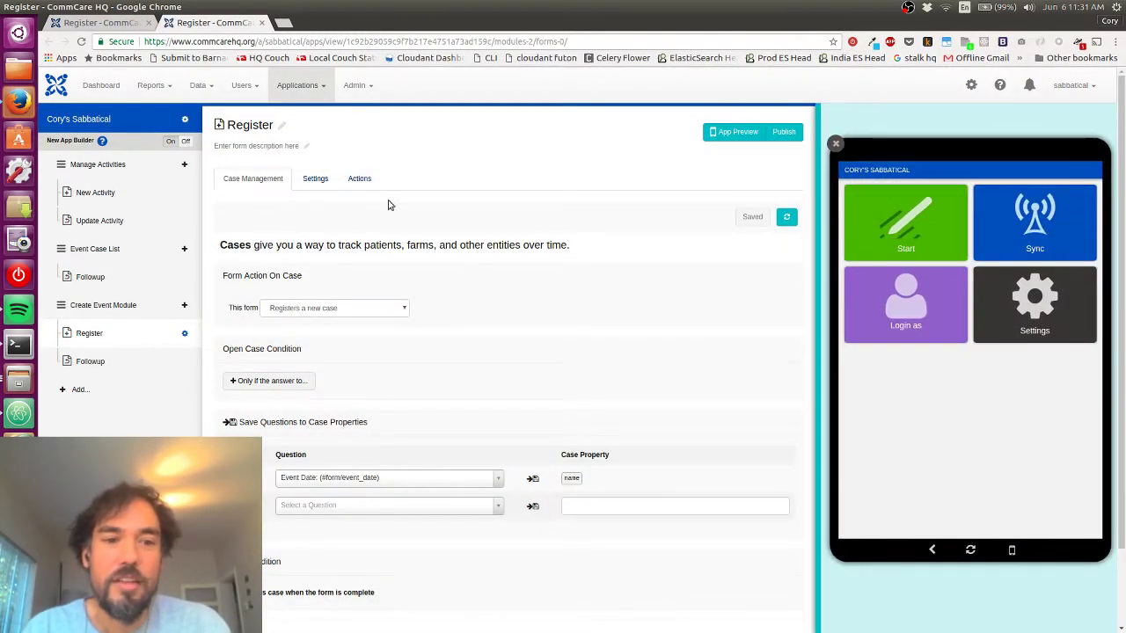
click(313, 315)
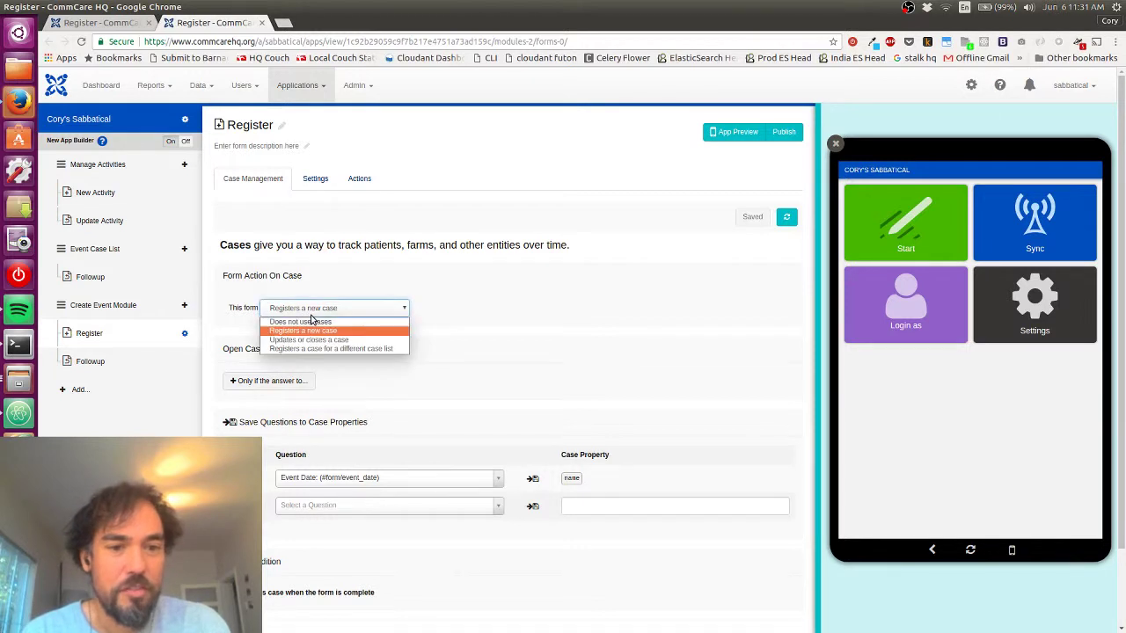
click(310, 349)
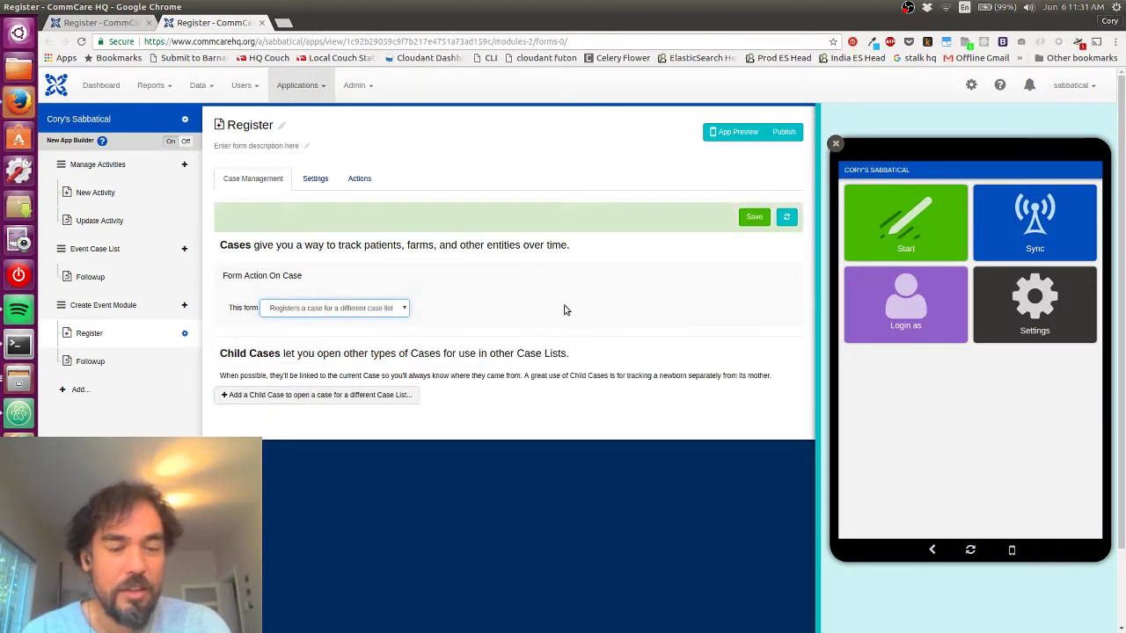
click(351, 395)
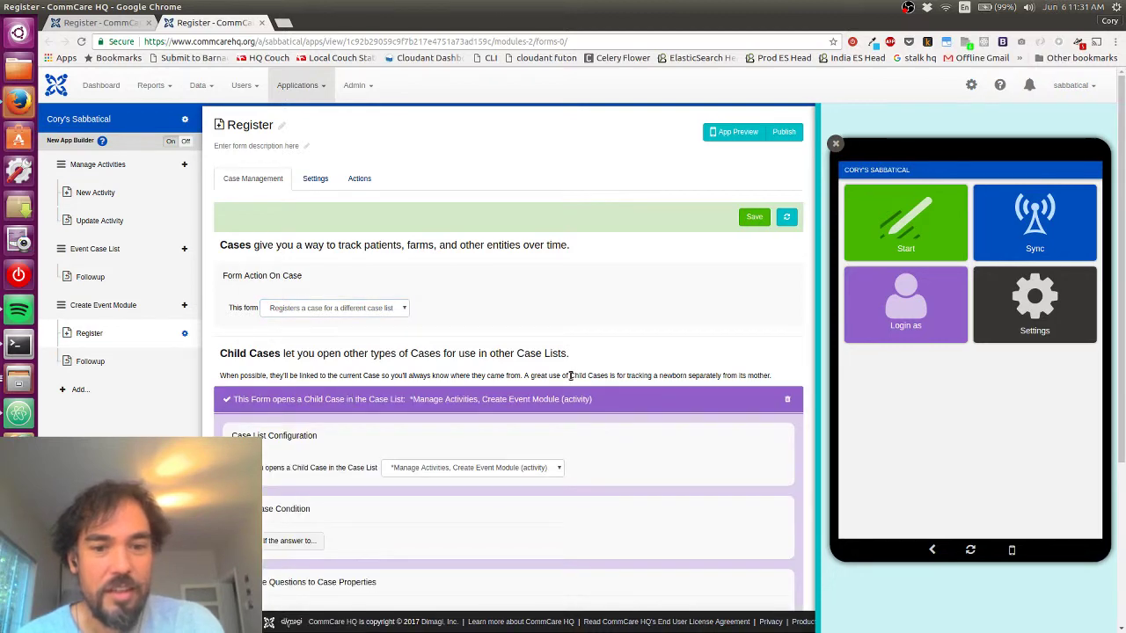
scroll(561, 373, down, 3)
click(517, 317)
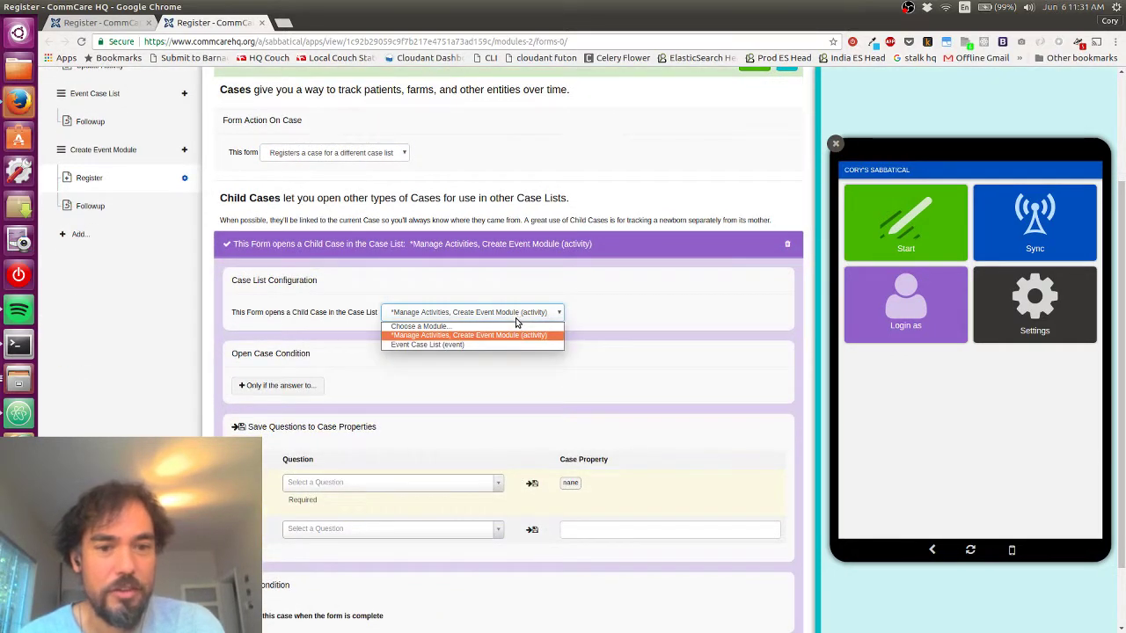
click(462, 346)
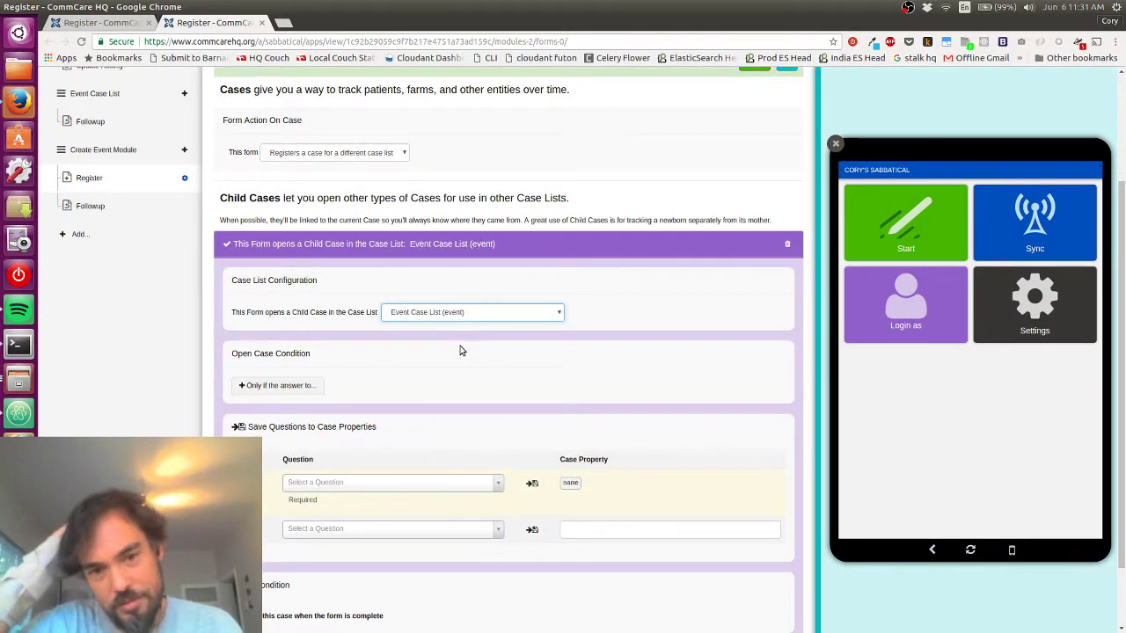
Save the Event Date question to the child case's name property and also to an event_date property.
scroll(424, 384, down, 2)
click(401, 401)
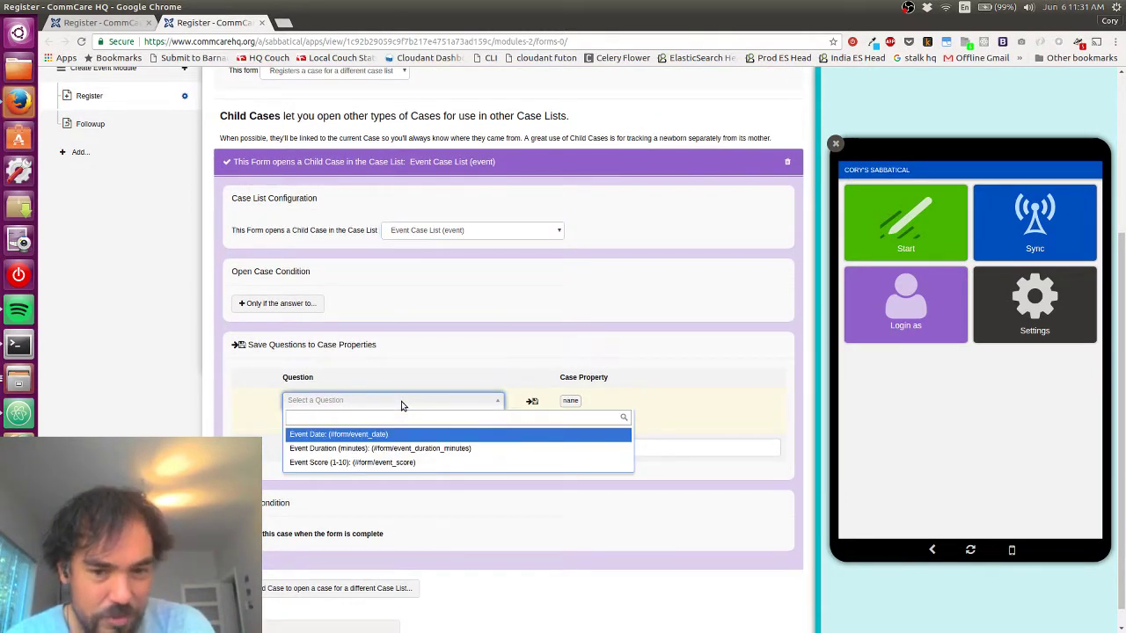
click(395, 435)
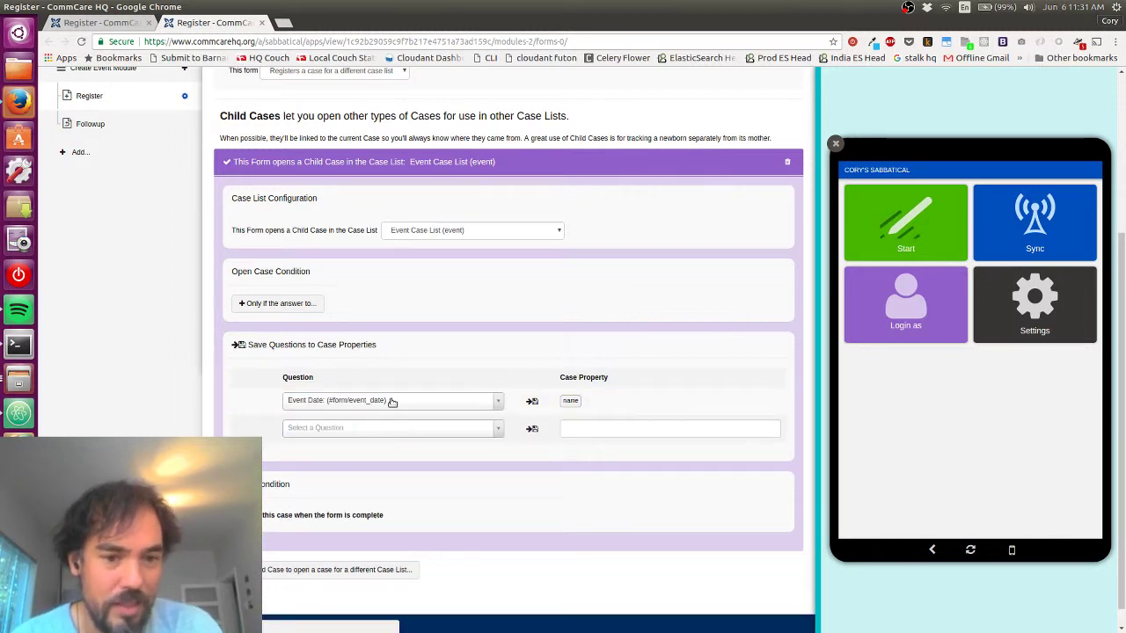
click(389, 400)
click(392, 401)
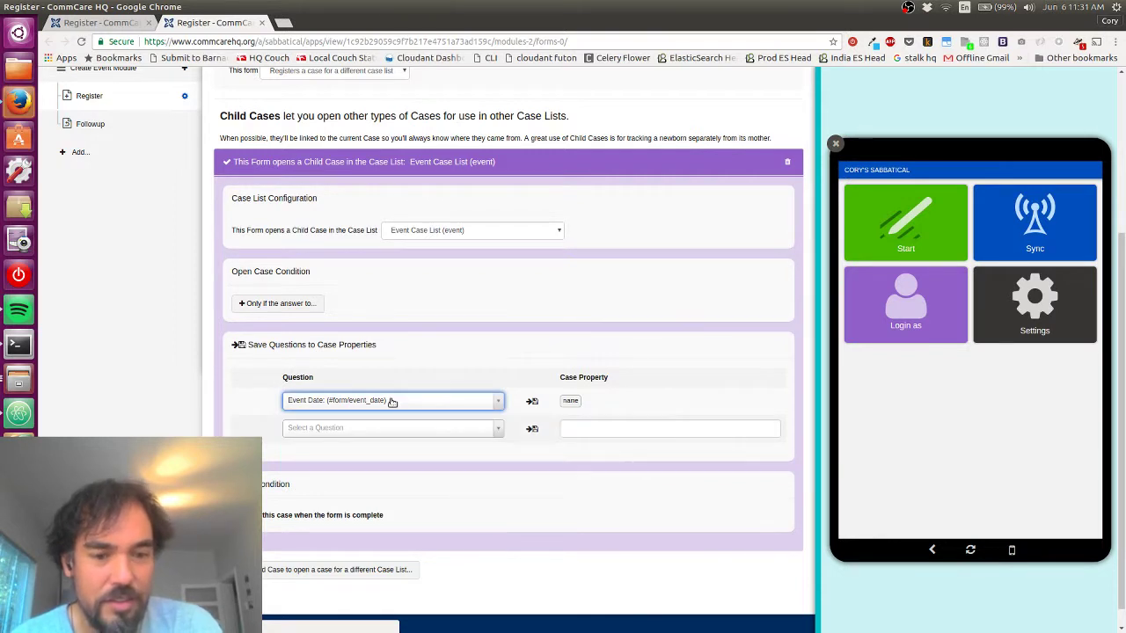
click(395, 431)
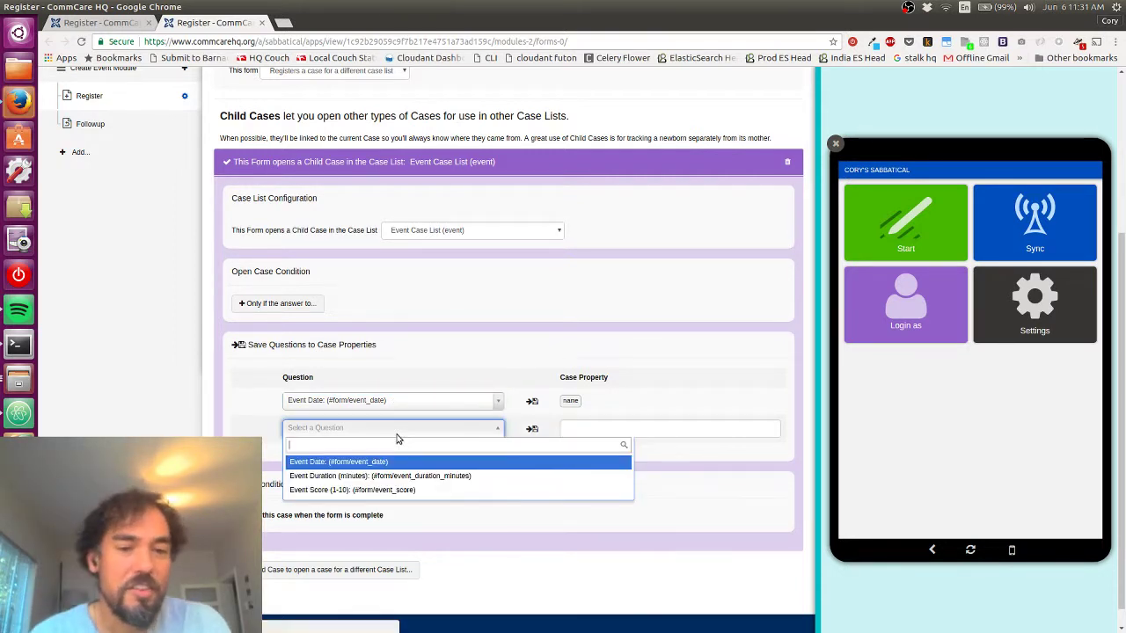
key(Return)
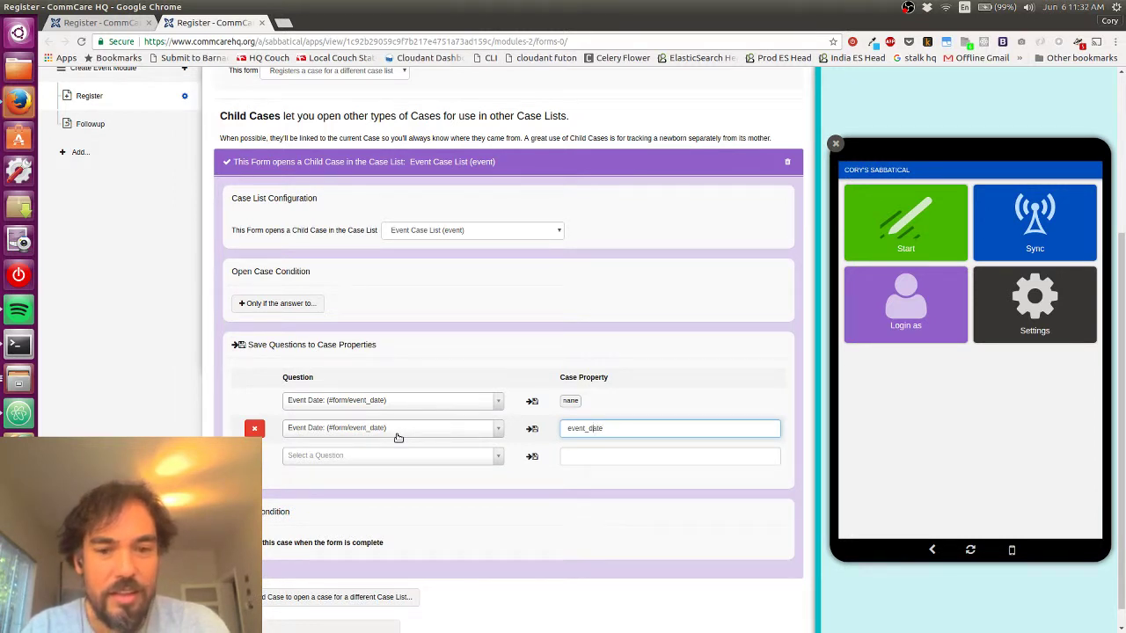
key(Tab)
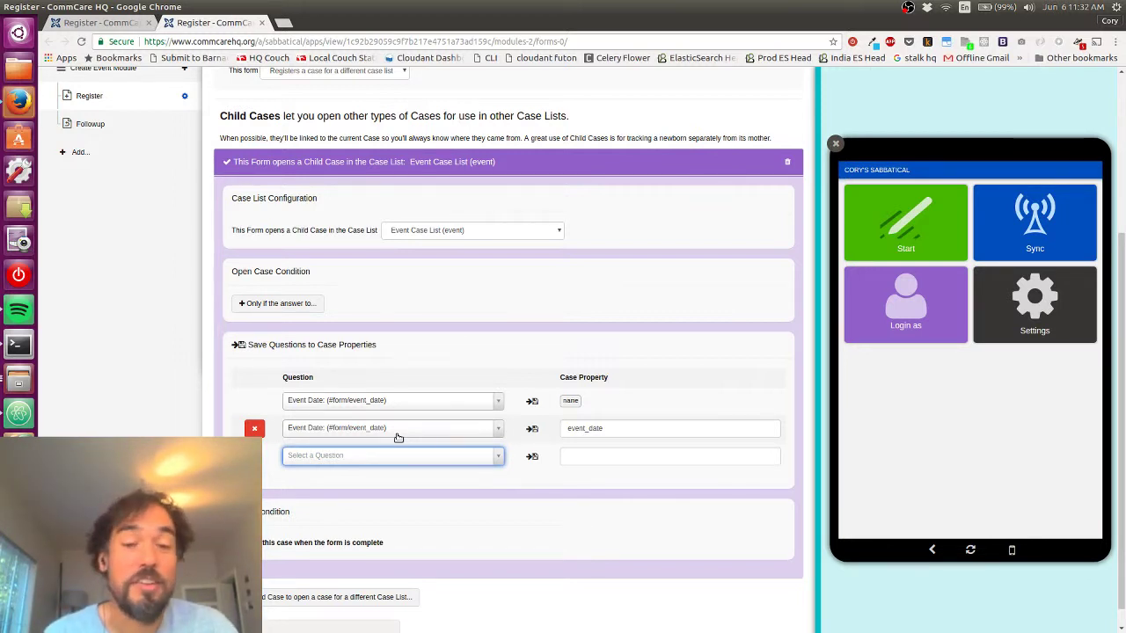
Save the Event Duration (minutes) and Event Score (1-10) questions to the child case properties event_duration_minutes and event_score.
click(389, 458)
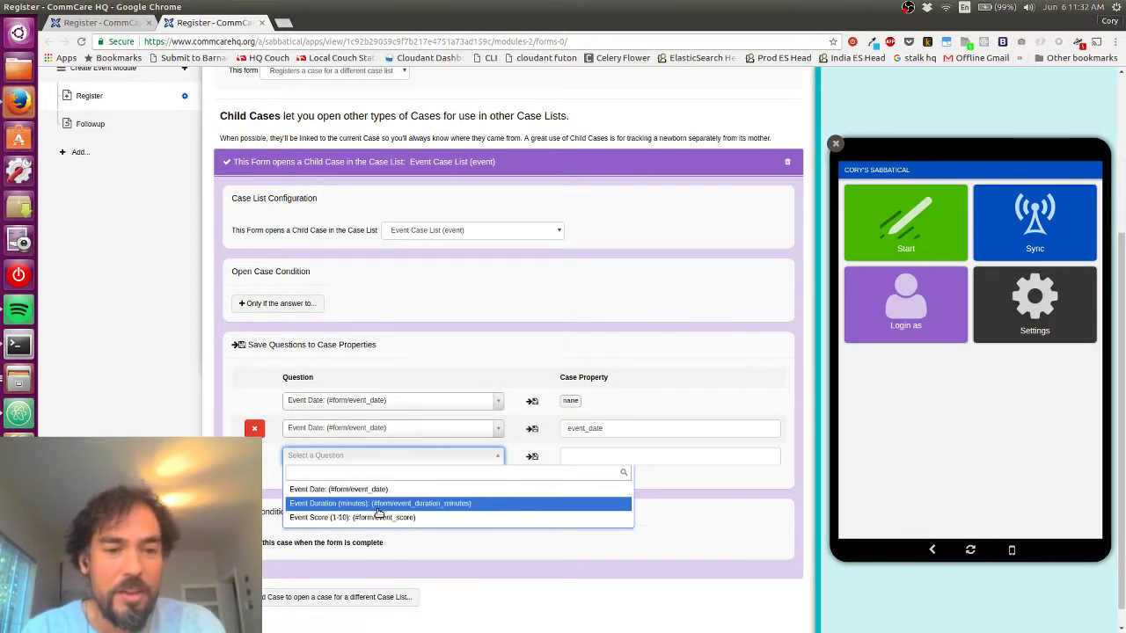
click(377, 505)
click(382, 483)
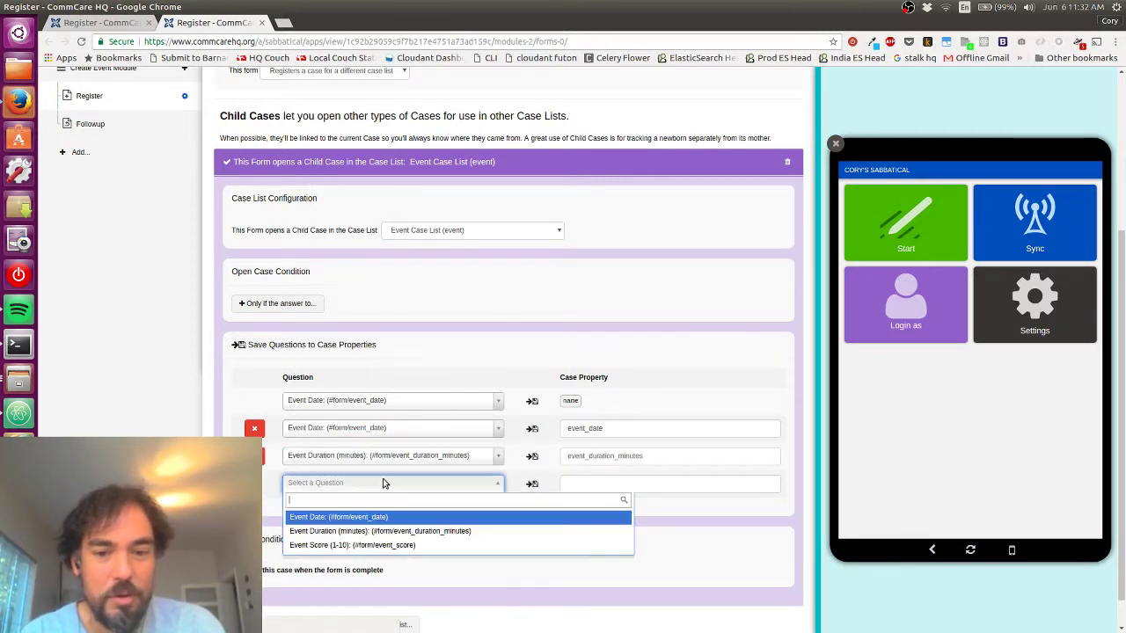
click(369, 546)
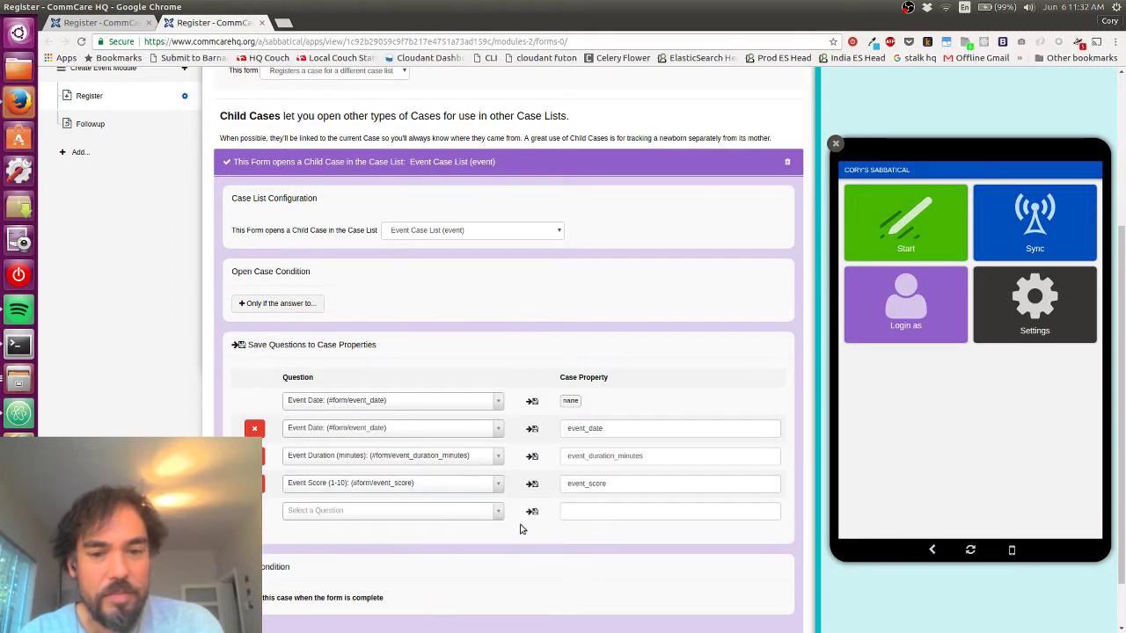
Rename the duration question's case property to event_duration and save the form's case settings.
click(613, 485)
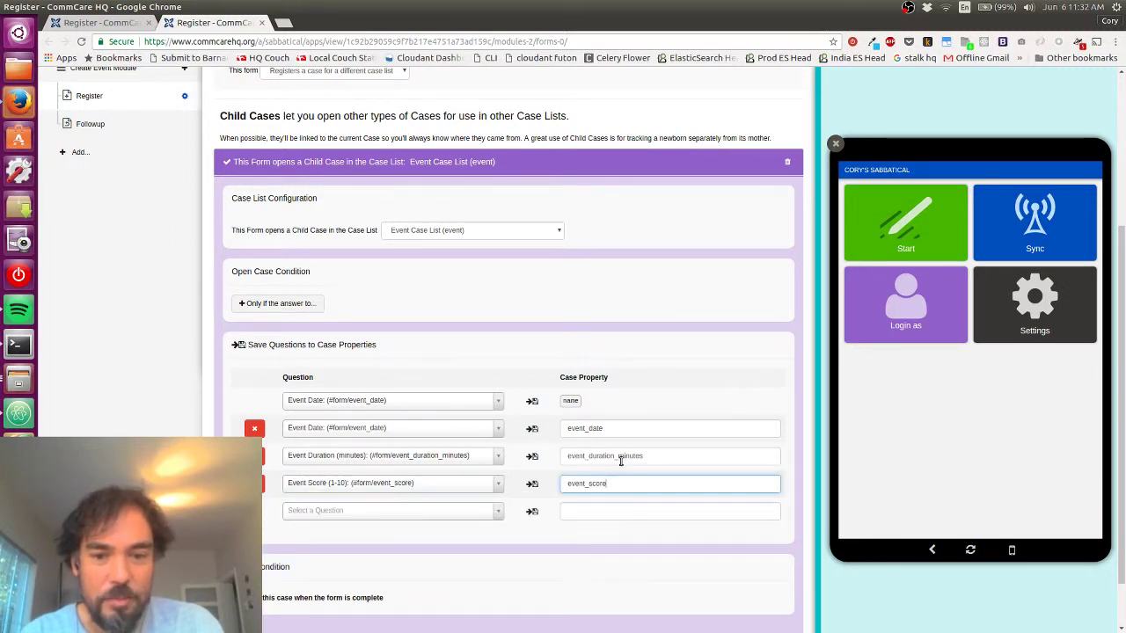
click(623, 457)
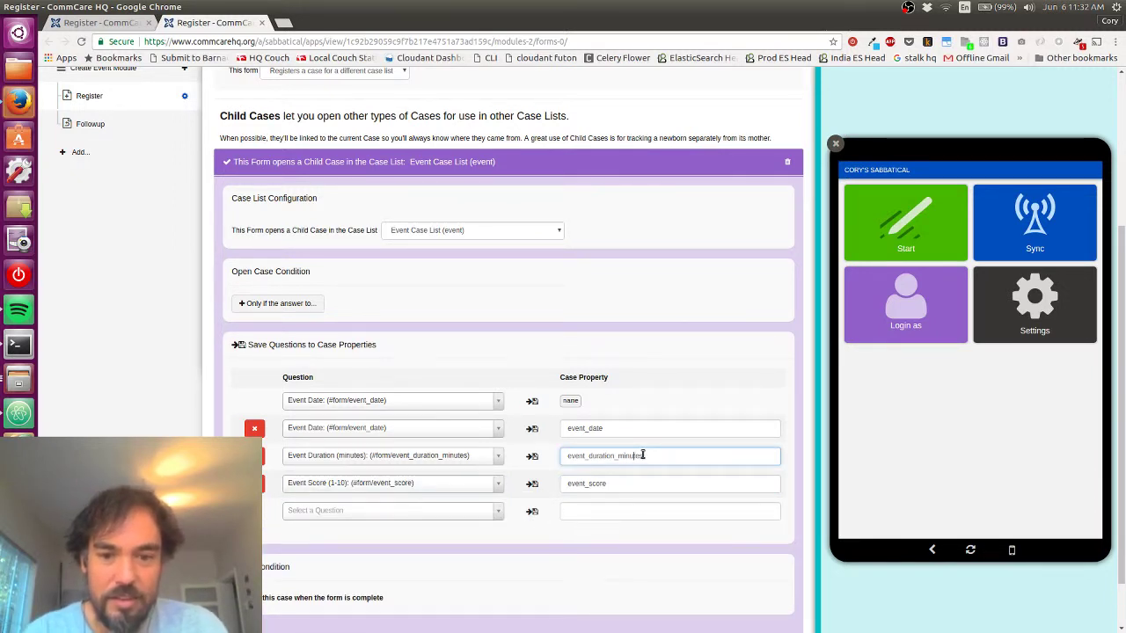
key(Left)
key(Left)
key(Left)
key(shift+End)
key(BackSpace)
click(636, 479)
scroll(555, 407, down, 1)
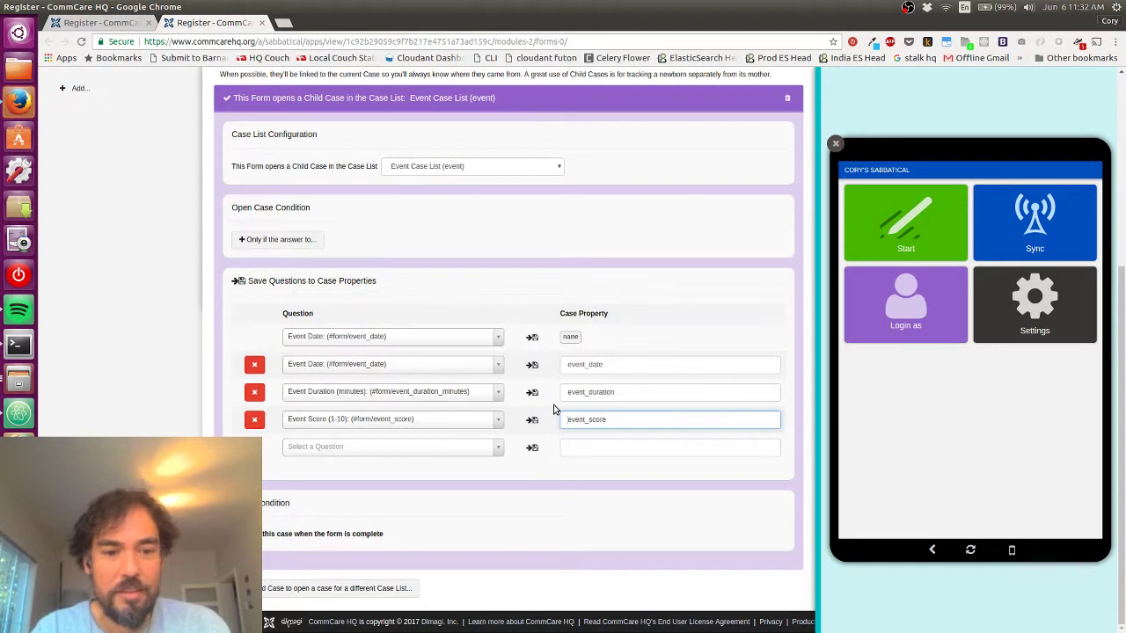
scroll(530, 511, up, 5)
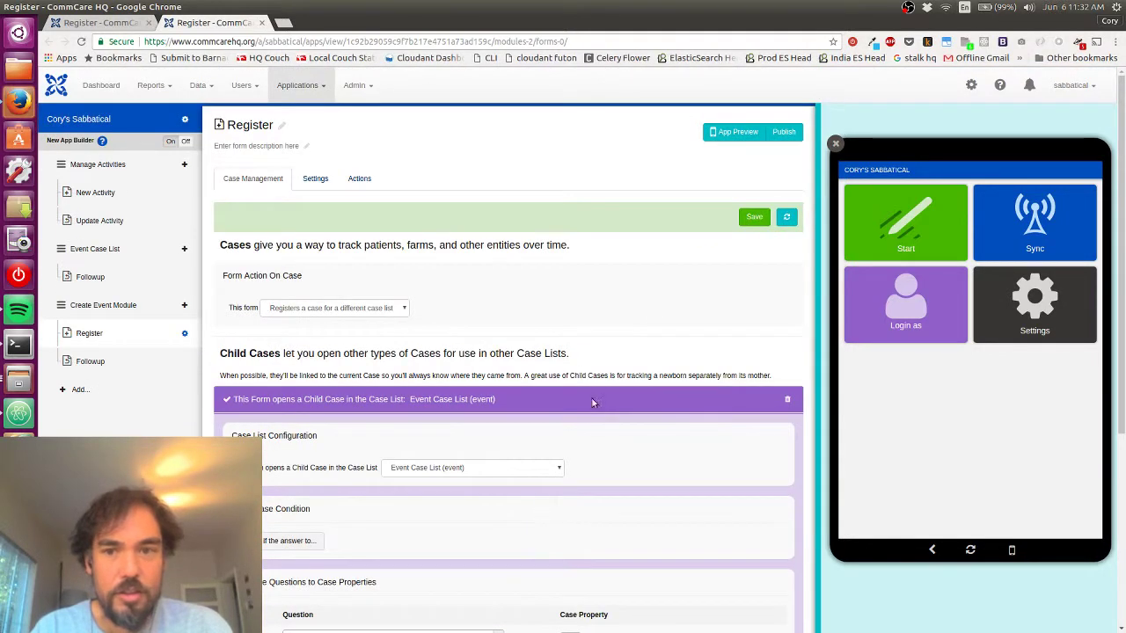
click(755, 219)
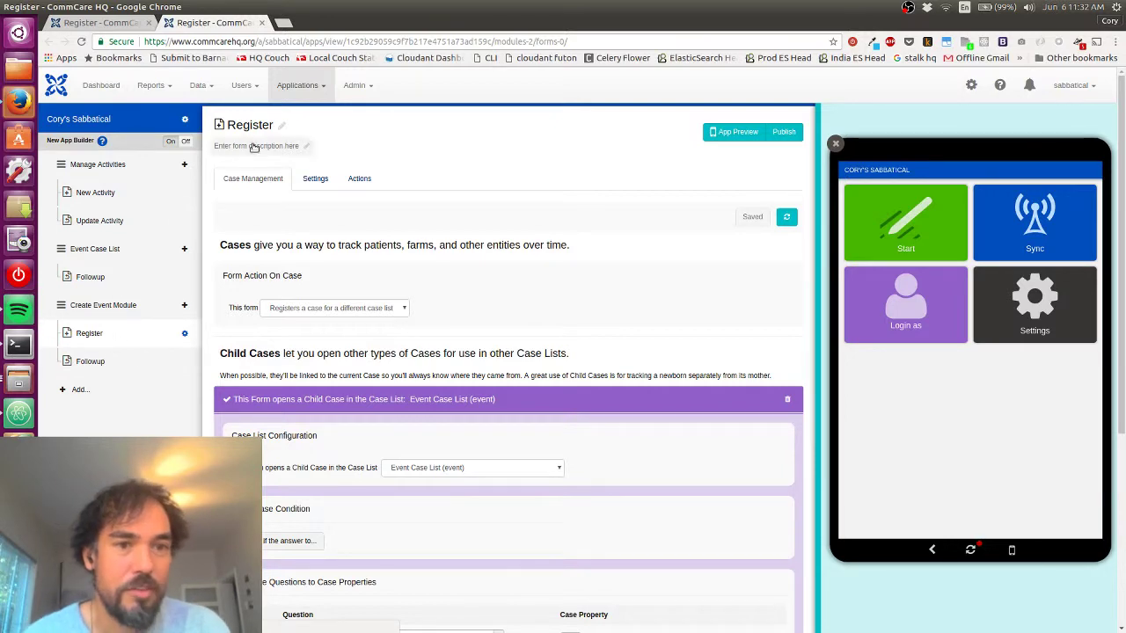
Rename the Register form to New Event and delete the Followup form from the Create Event Module.
click(285, 124)
double_click(283, 126)
text(New Event)
click(327, 128)
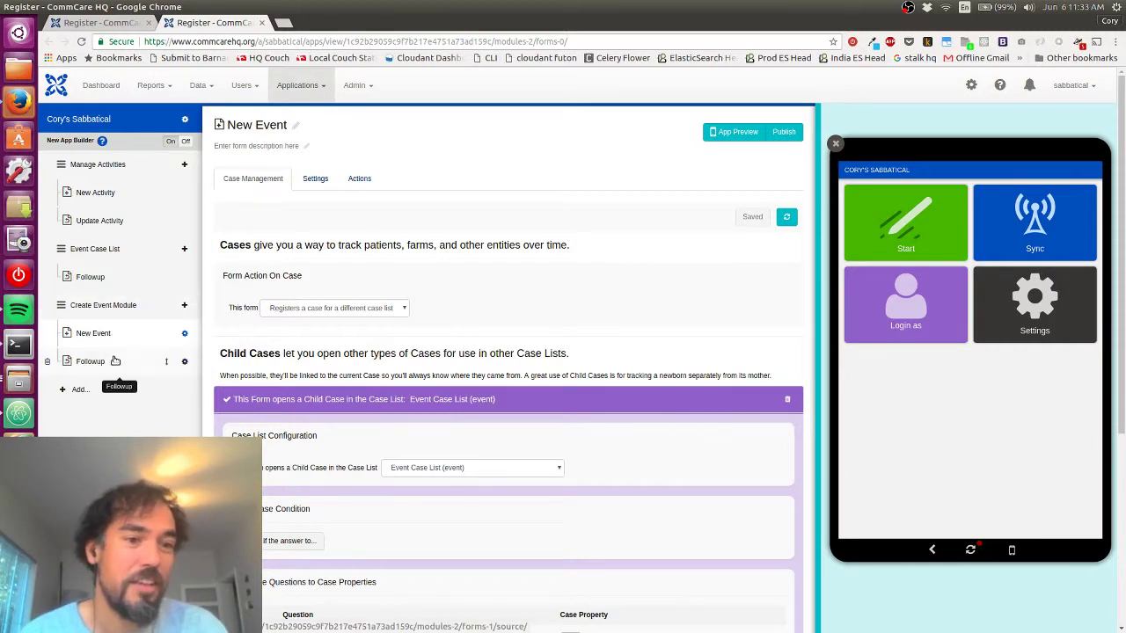
click(51, 362)
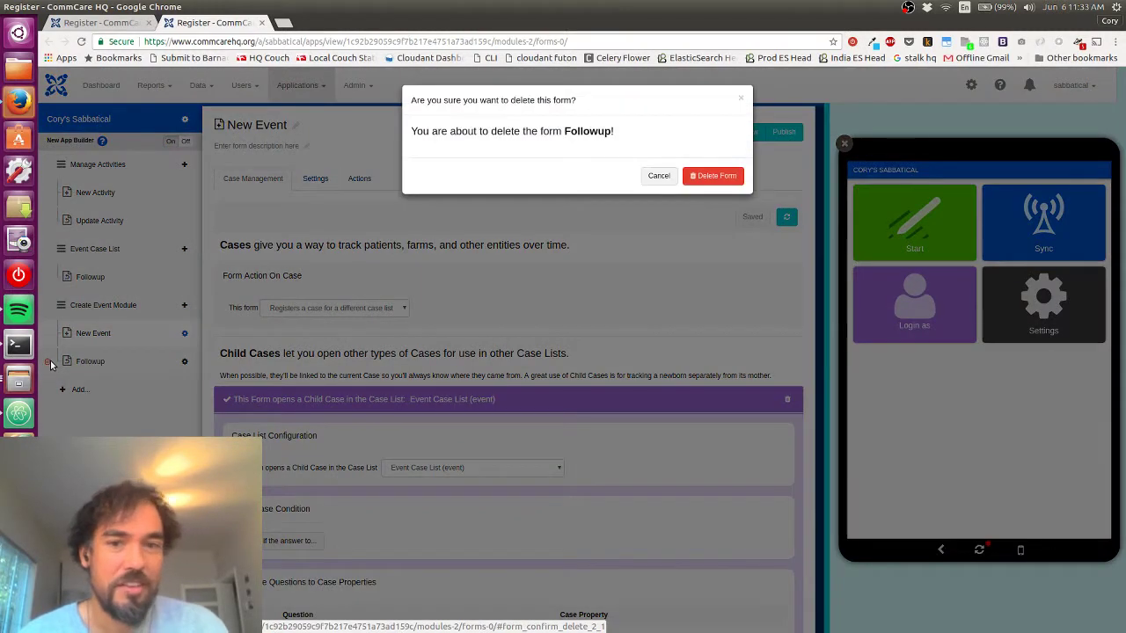
click(715, 175)
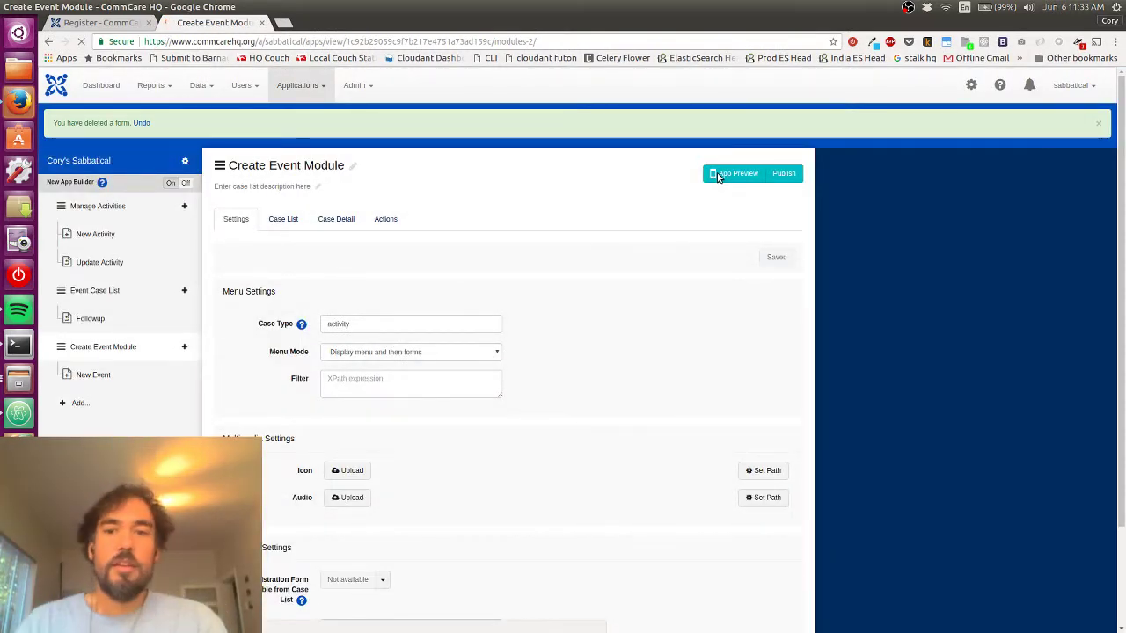
Start the app in the preview, check the Event Case List, and open the New Event form from the Create Event Module.
click(718, 177)
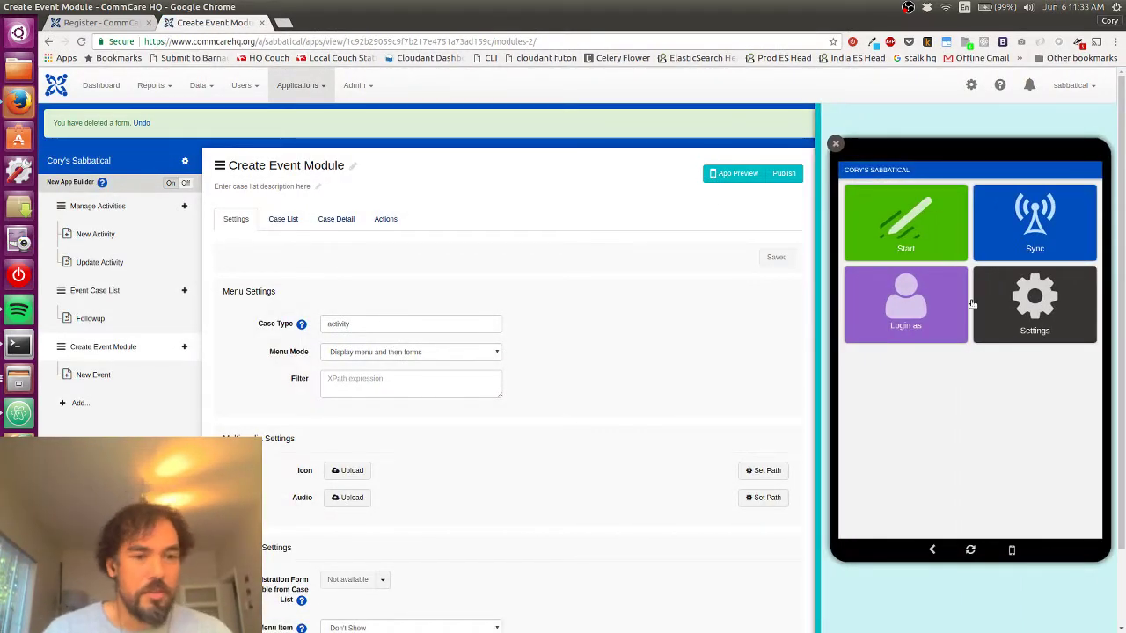
click(912, 249)
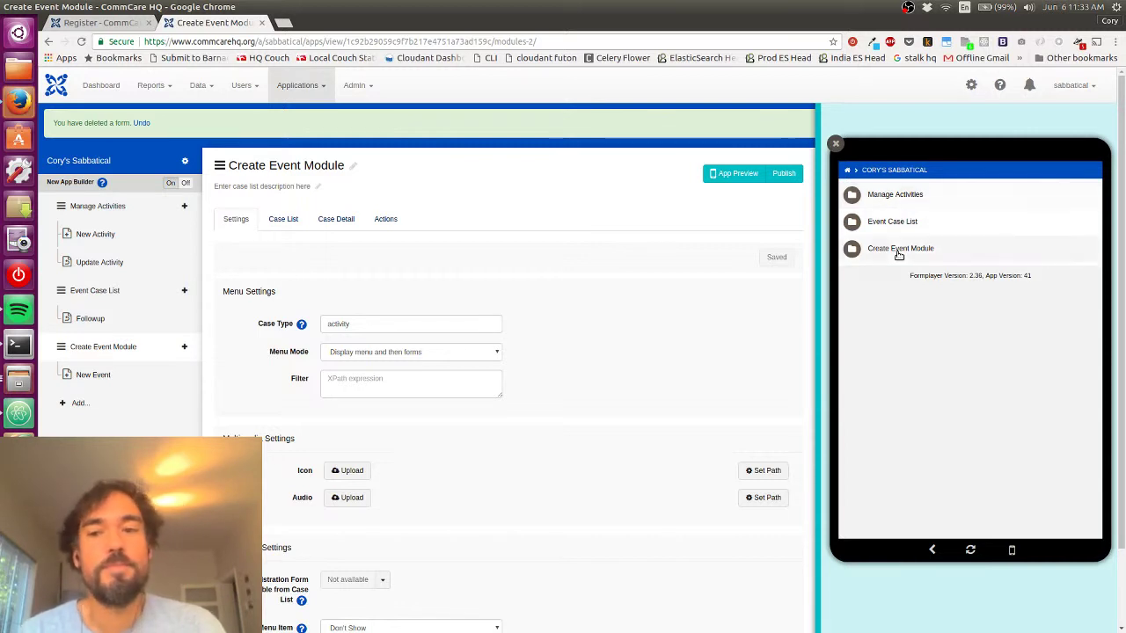
click(881, 222)
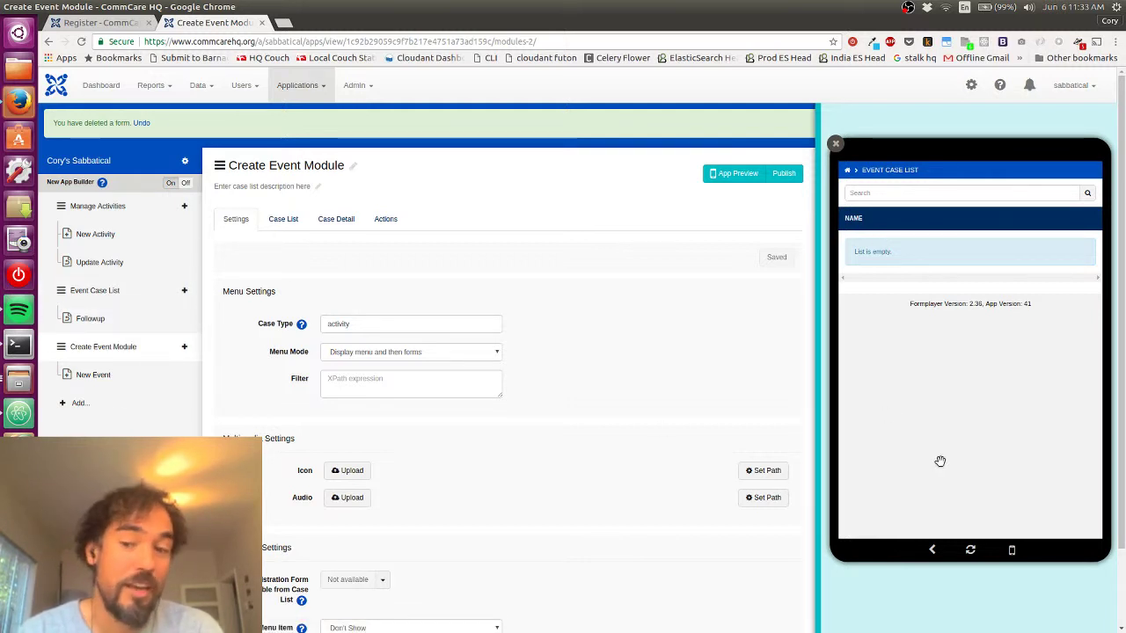
click(935, 549)
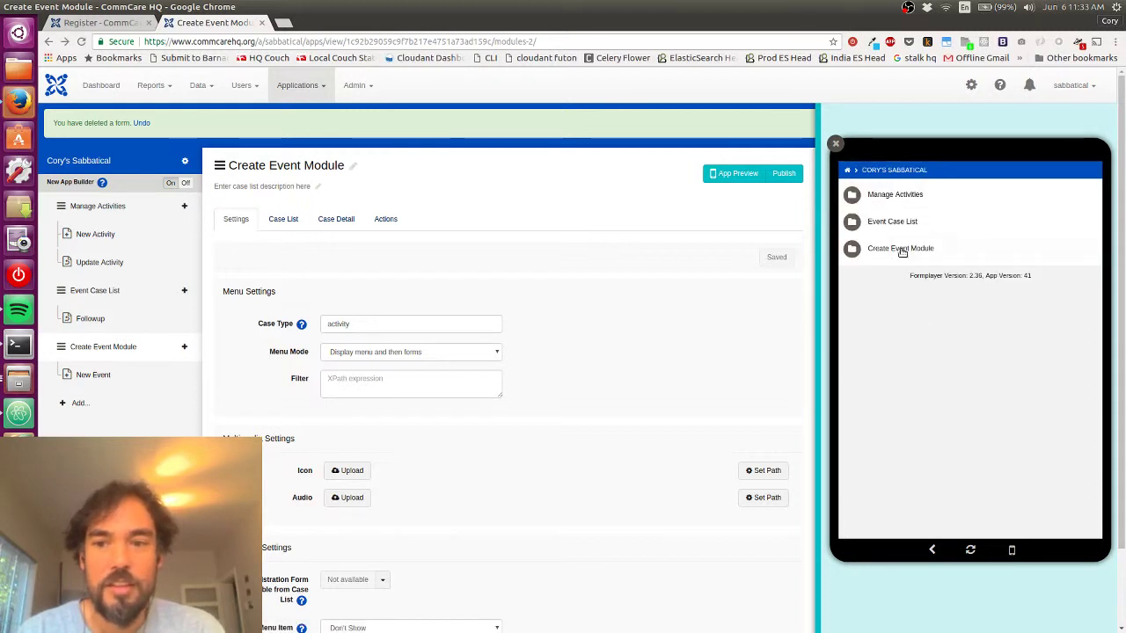
click(901, 250)
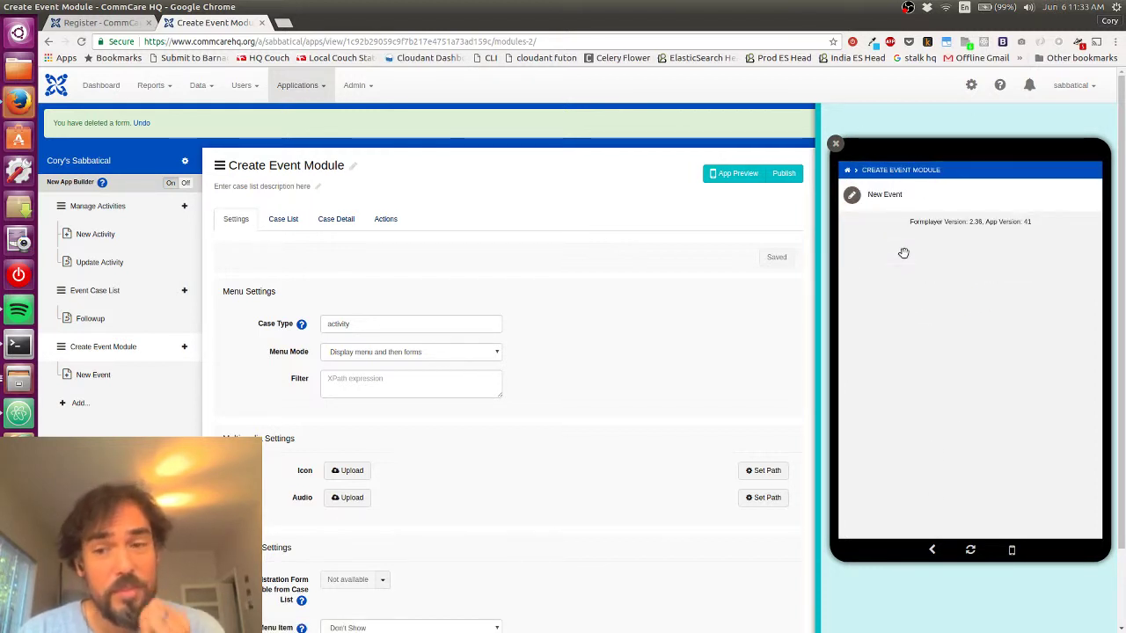
click(908, 195)
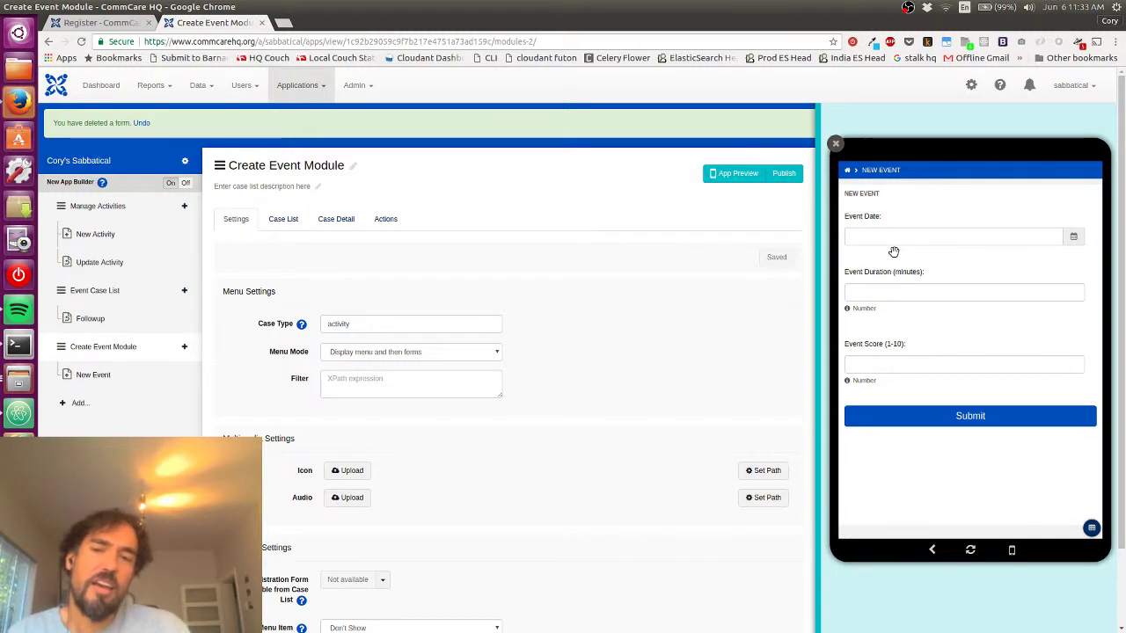
Submit a new event dated 06/06/2017 with duration 40 and score 1, and check the Event Case List in the preview.
click(895, 238)
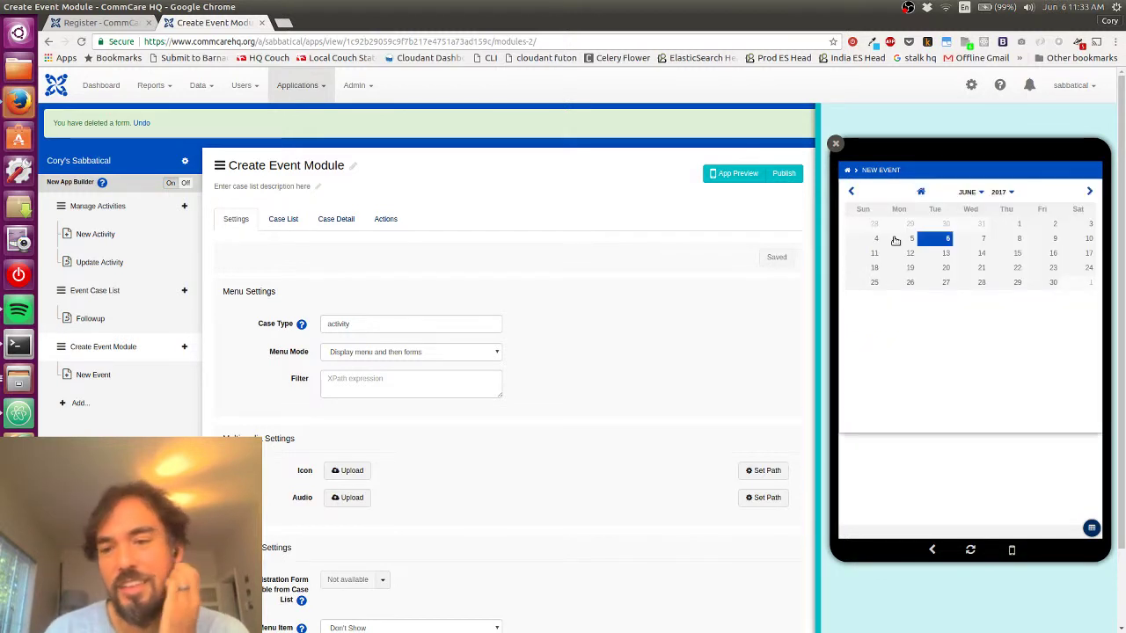
click(937, 238)
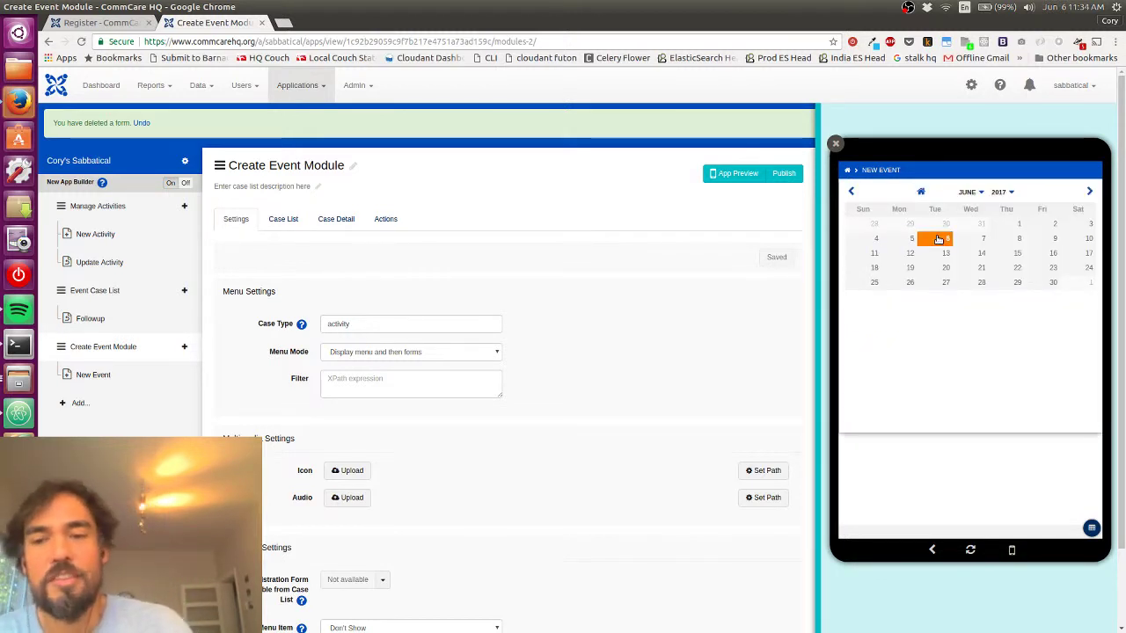
click(938, 238)
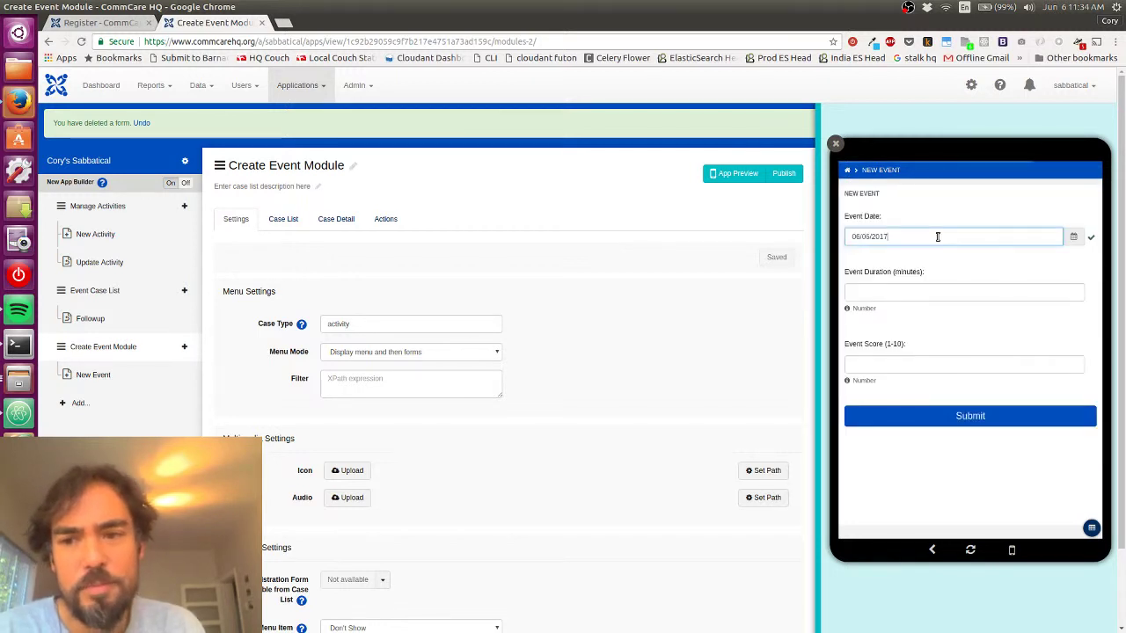
click(903, 292)
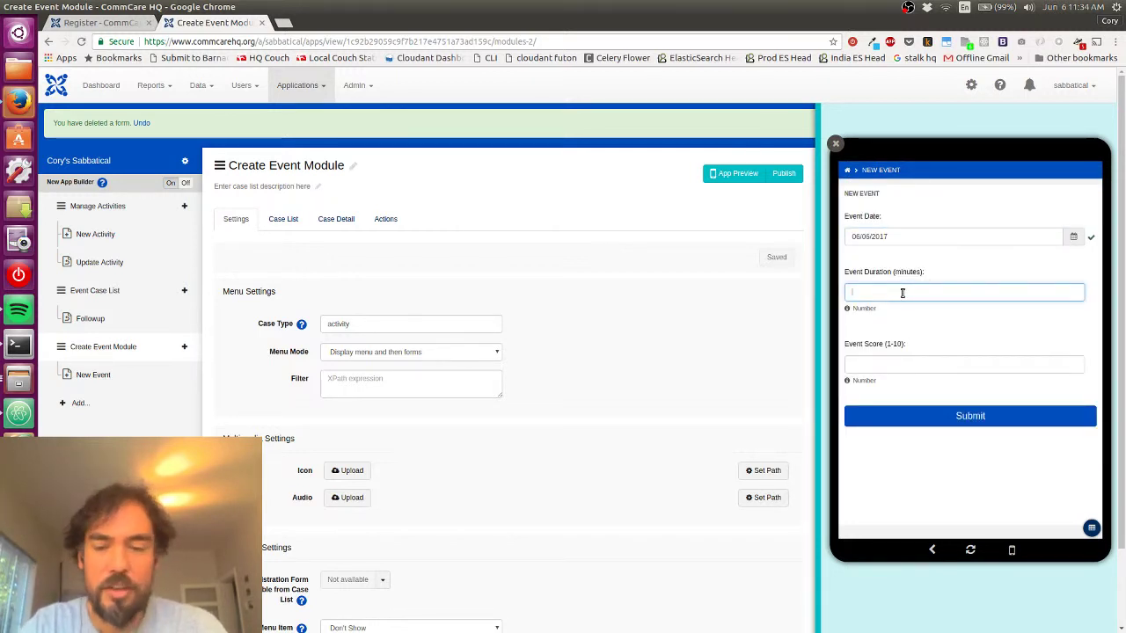
text(40)
key(Tab)
text(1)
click(935, 421)
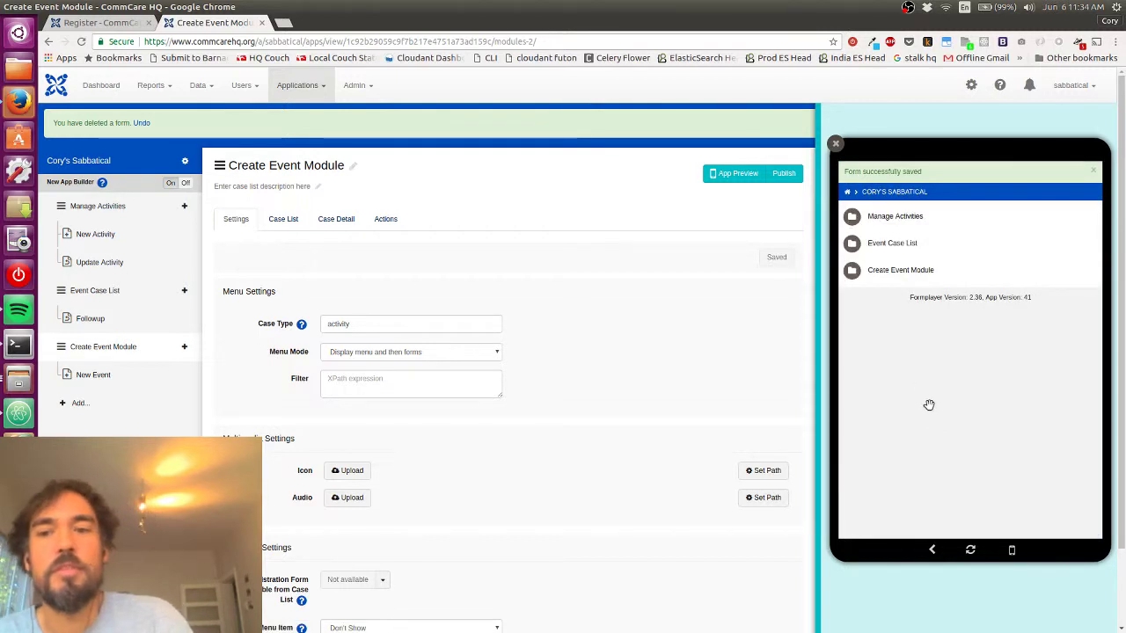
click(908, 246)
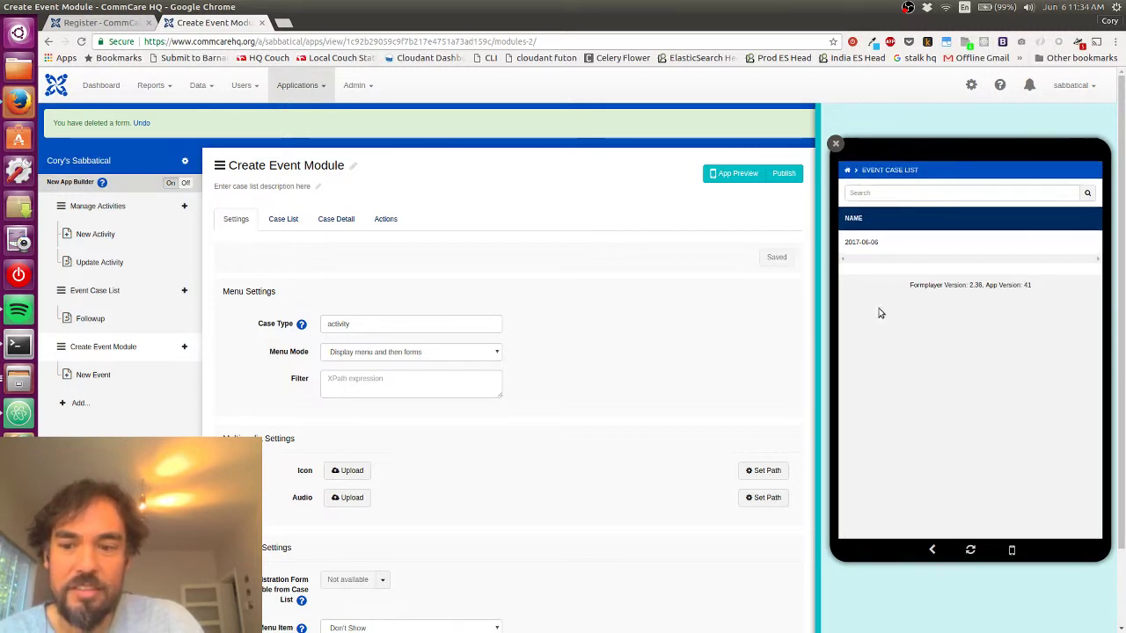
click(931, 549)
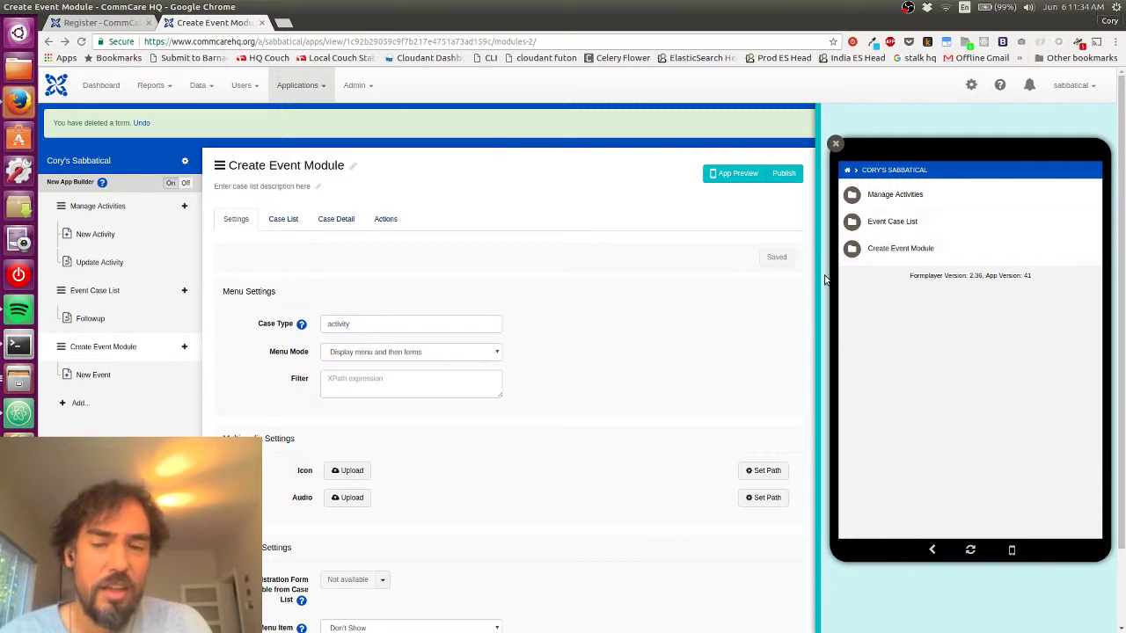
Open the Case List report in a new browser tab.
click(141, 86)
middle_click(176, 195)
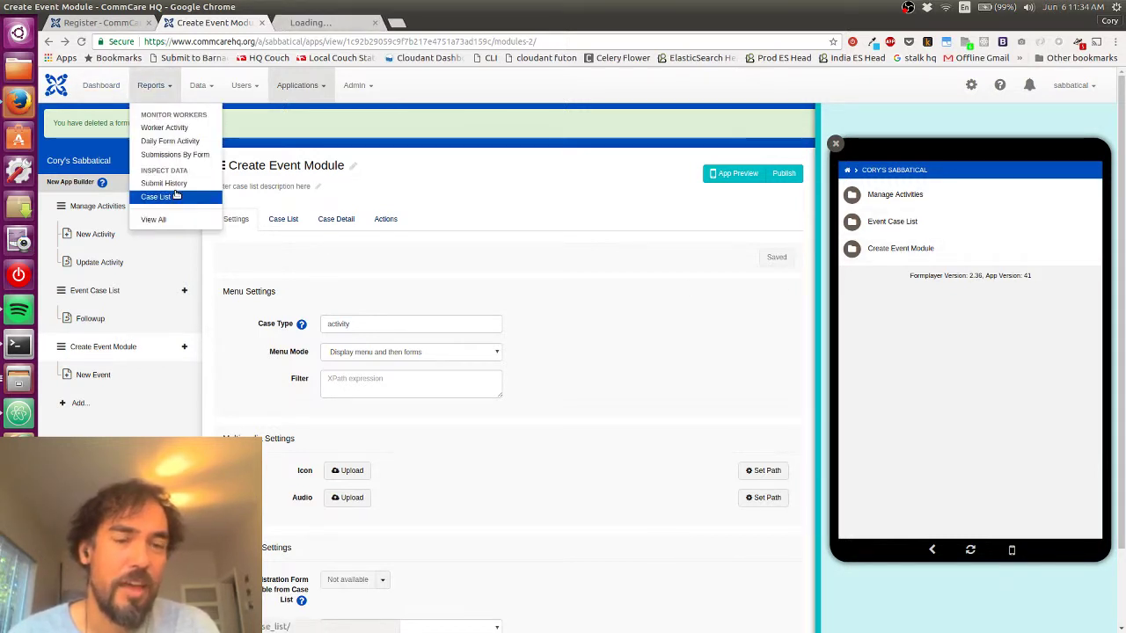
key(ctrl+Tab)
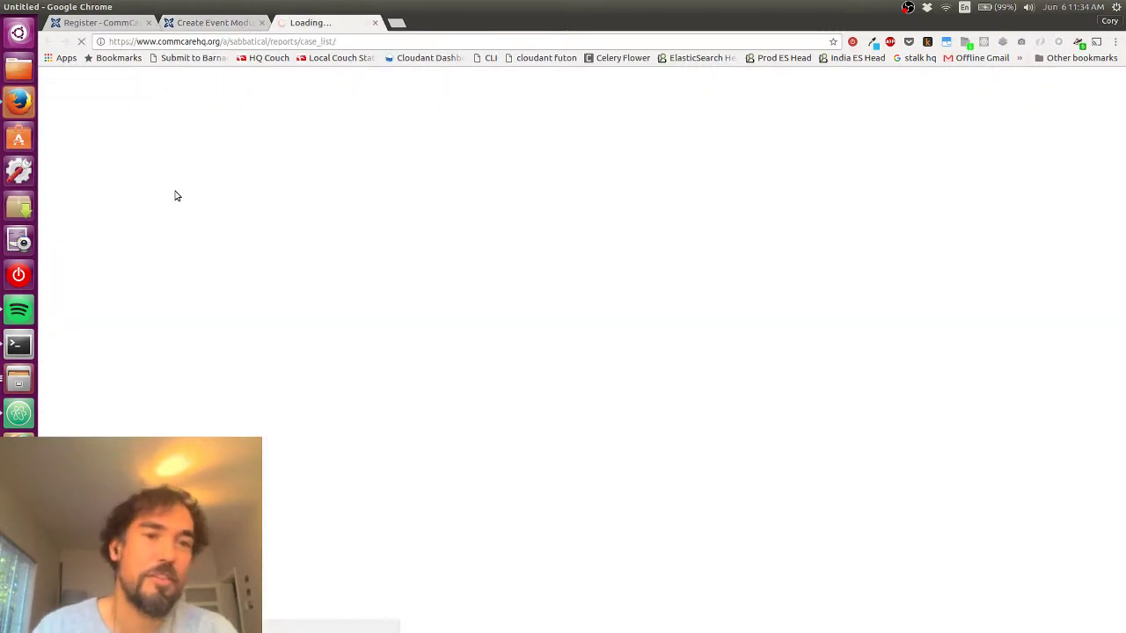
key(ctrl+shift+Tab)
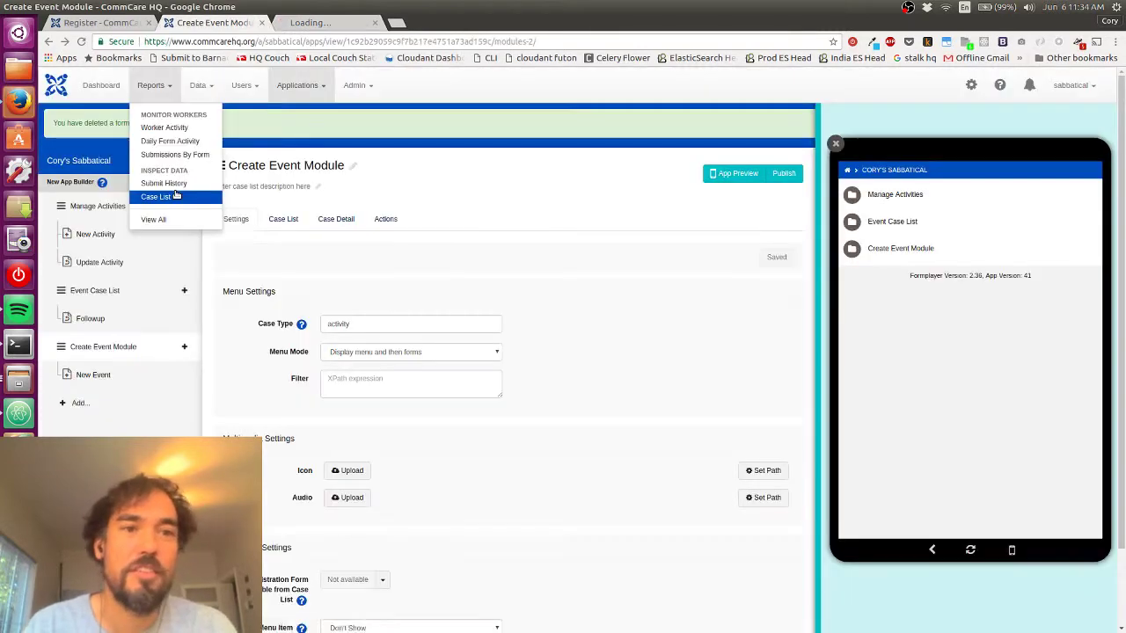
click(434, 268)
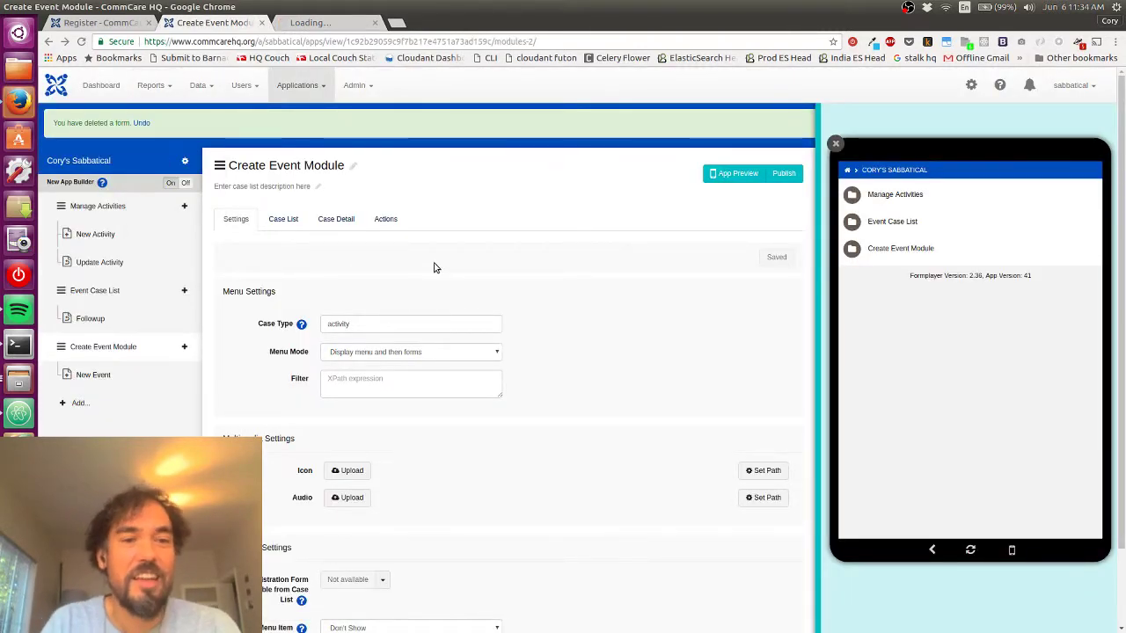
key(ctrl+Tab)
key(ctrl+shift+Tab)
key(ctrl+Tab)
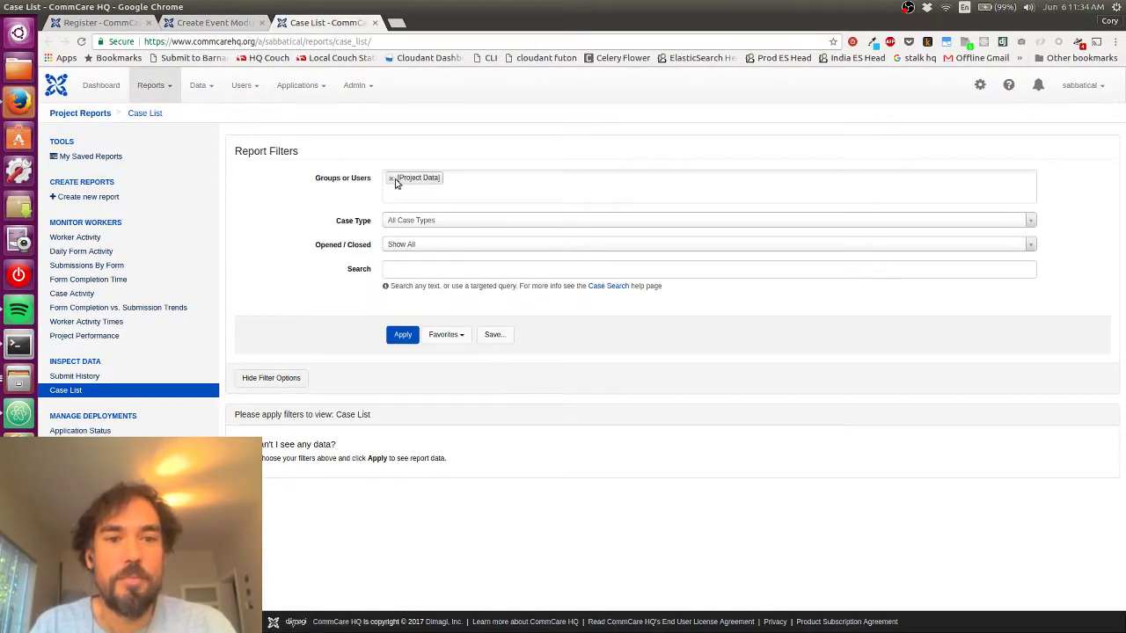
Filter the Case List report to the web user's own account instead of Project Data, and open the 2017-06-06 event case.
click(392, 179)
text(czue)
click(426, 202)
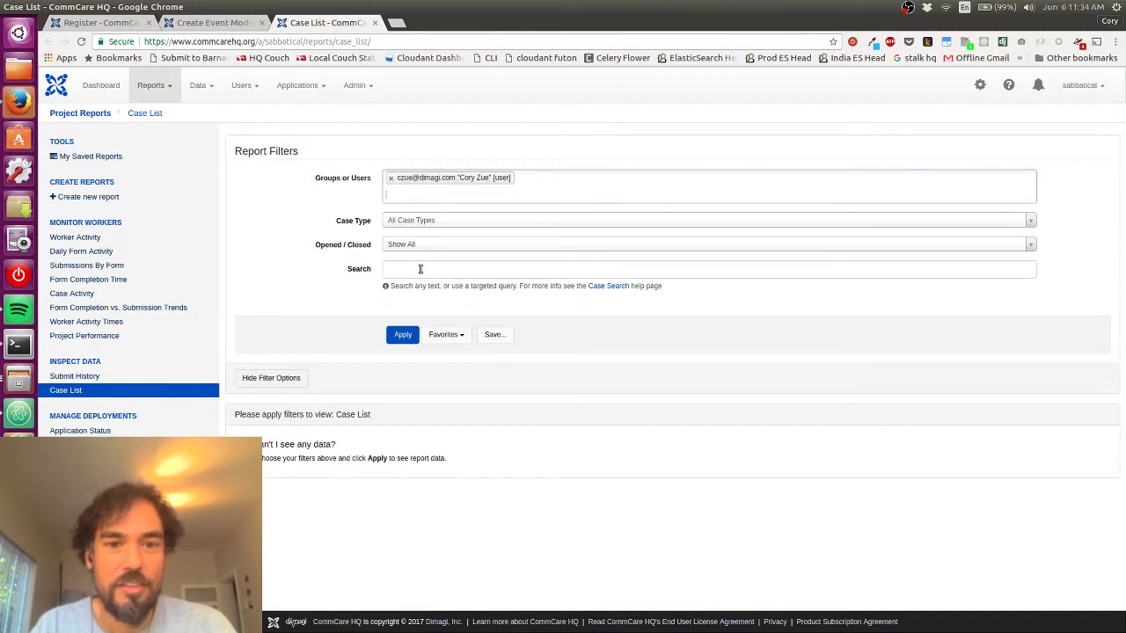
click(403, 336)
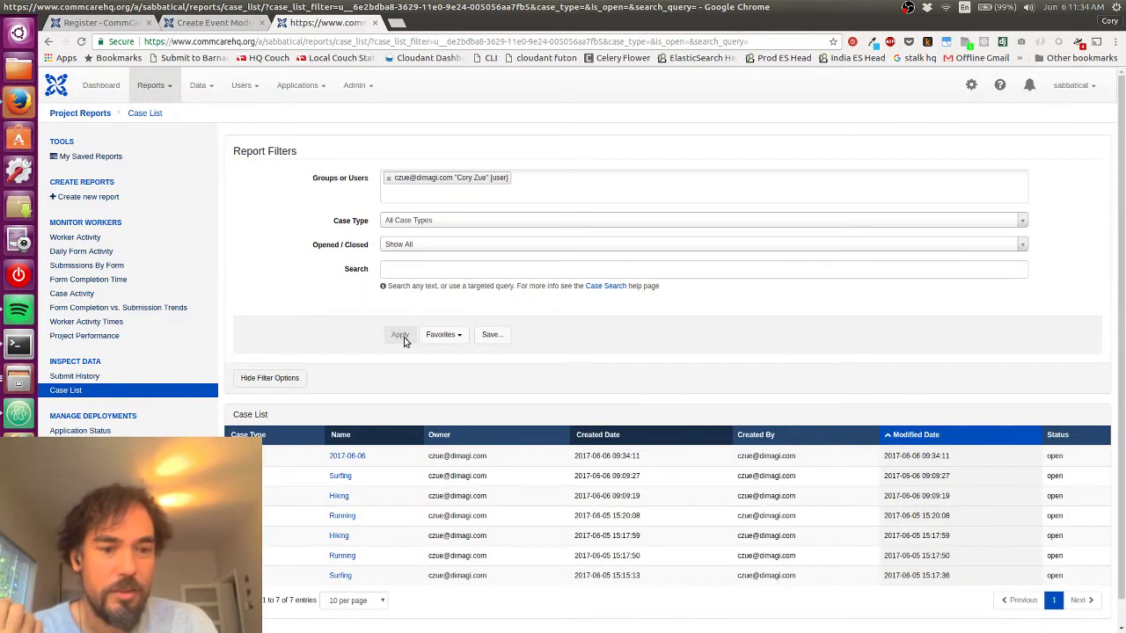
scroll(404, 341, down, 1)
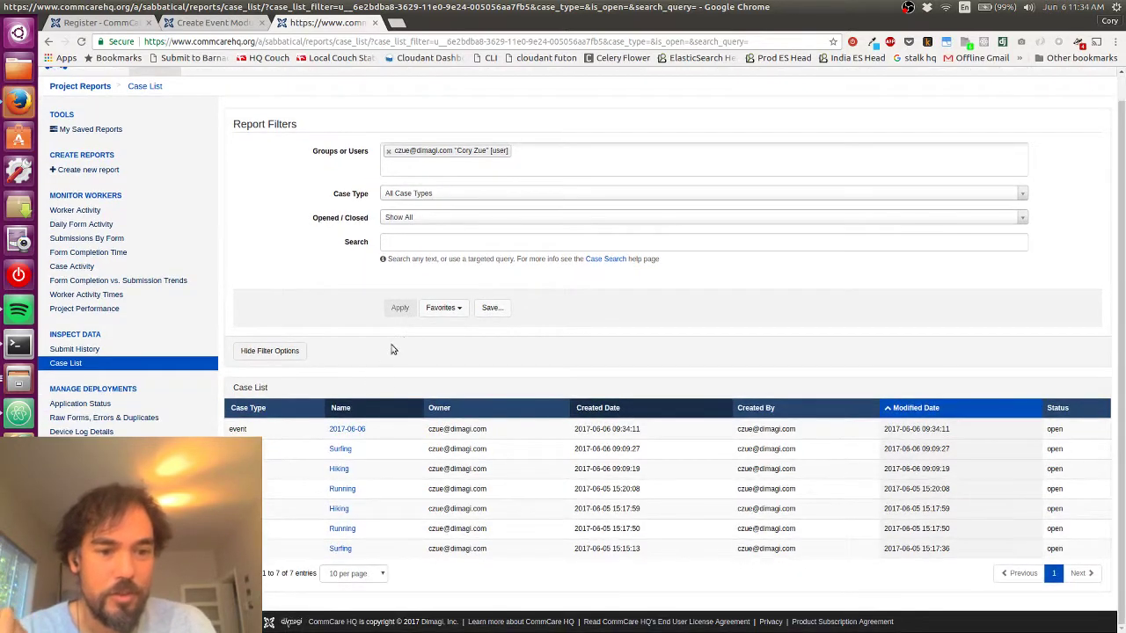
click(351, 428)
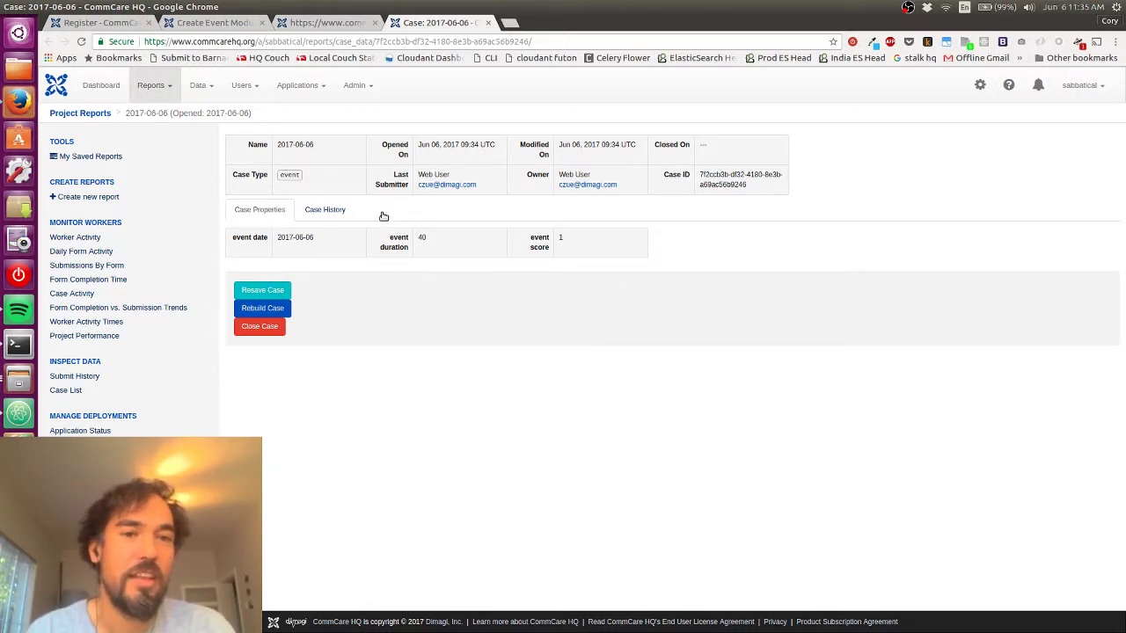
Open the New Event form's case management settings in a new tab and close the outdated Register form tab.
key(ctrl+2)
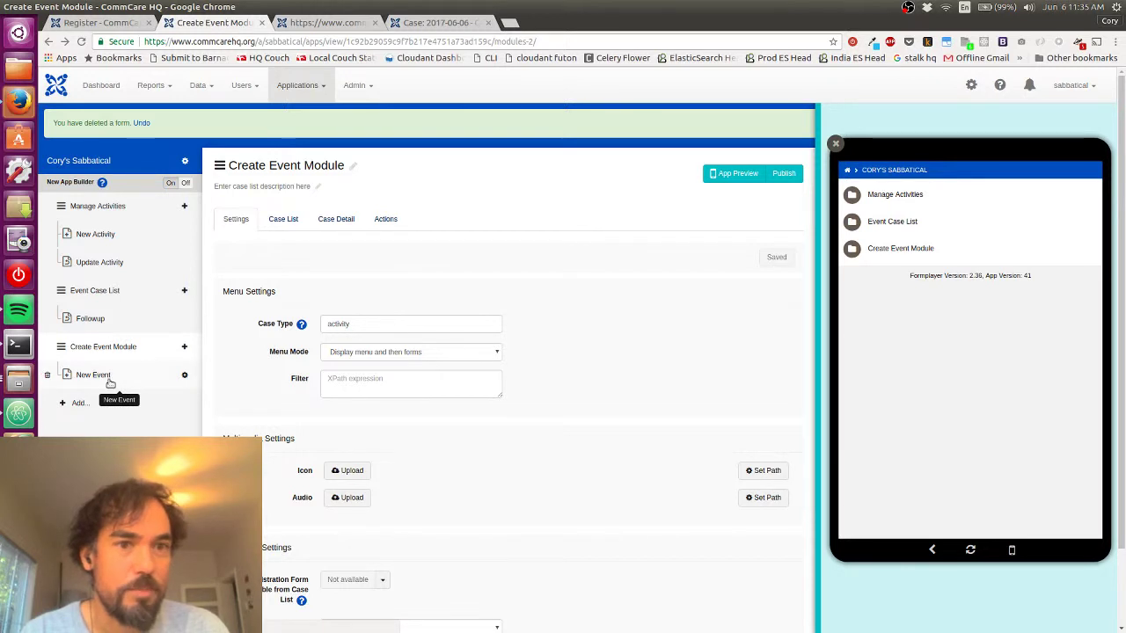
key(ctrl+1)
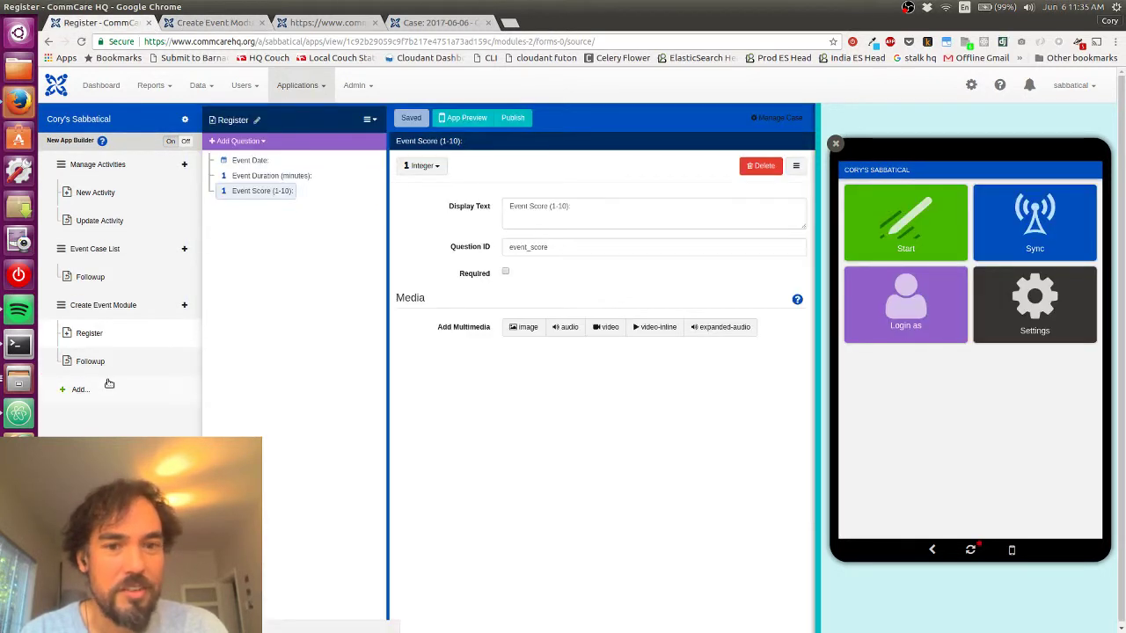
middle_click(186, 337)
key(ctrl+Tab)
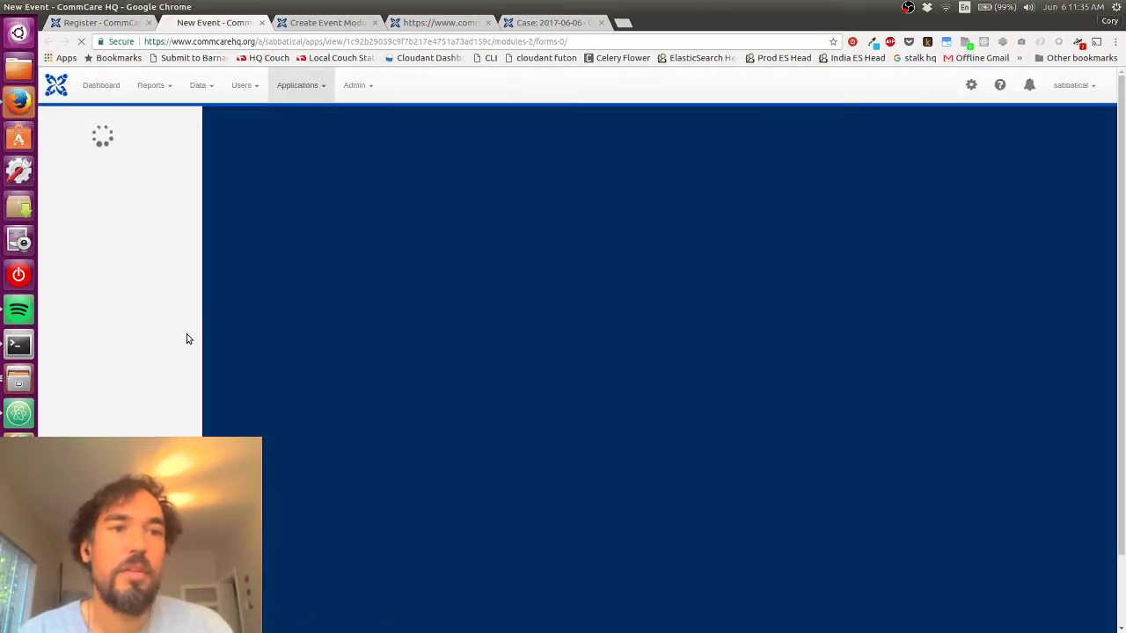
key(ctrl+shift+Tab)
key(ctrl+w)
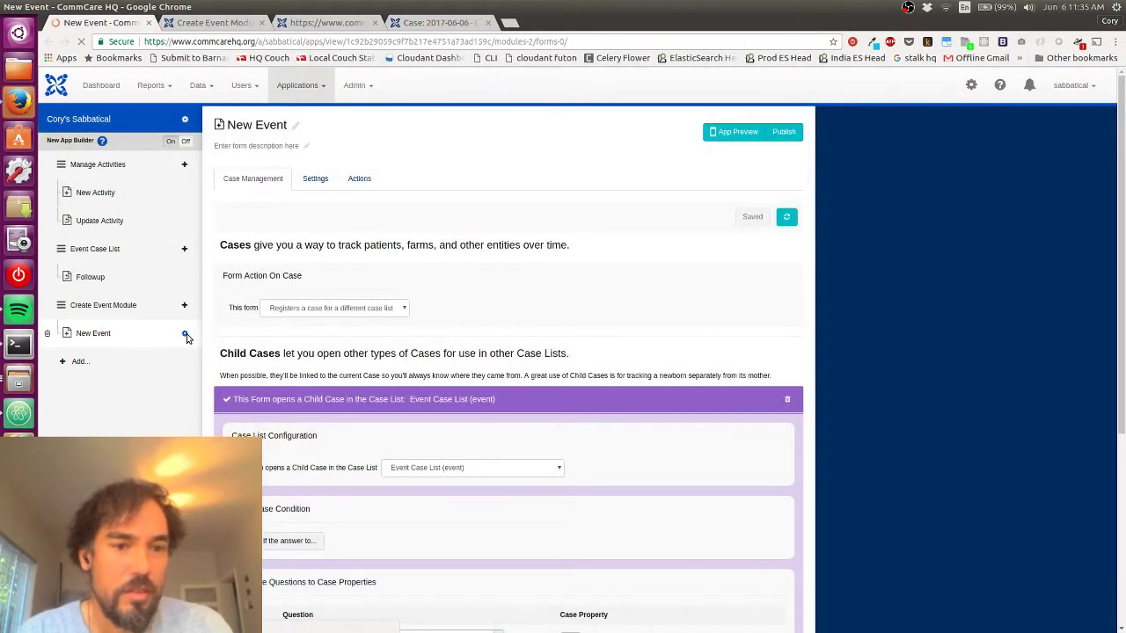
scroll(431, 299, down, 1)
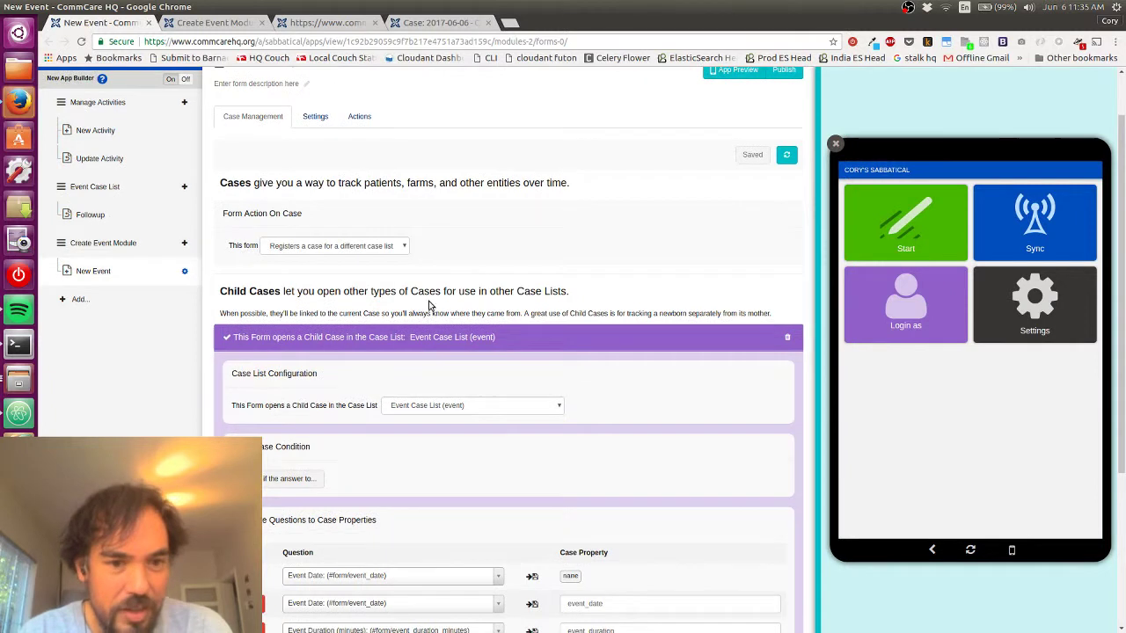
Change the New Event form's action on cases to Updates or closes a case.
click(358, 250)
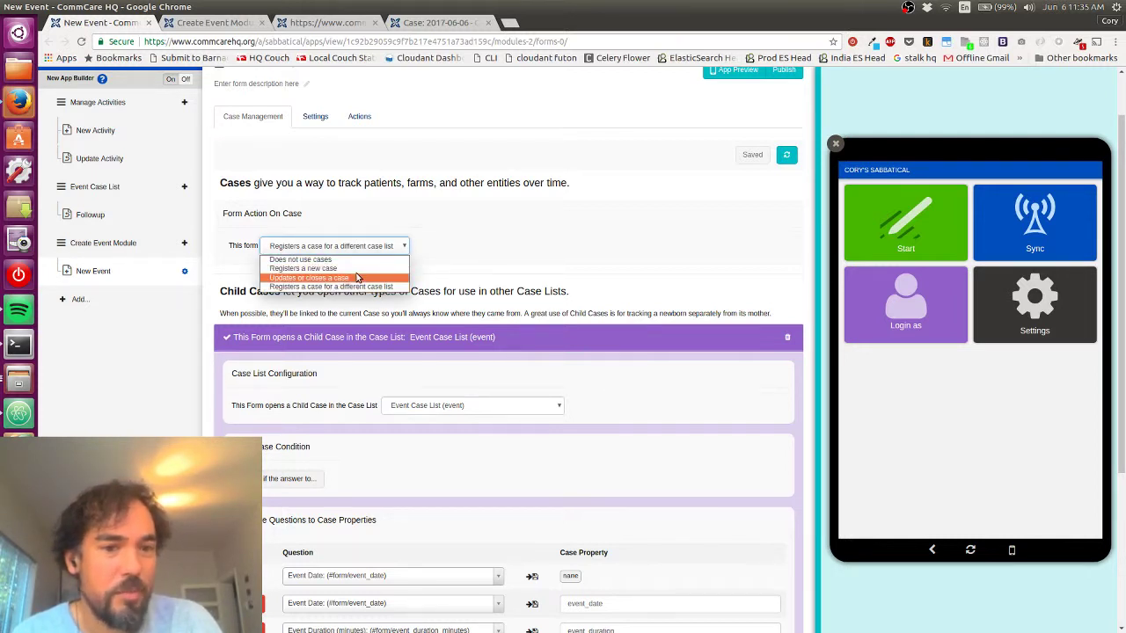
click(357, 278)
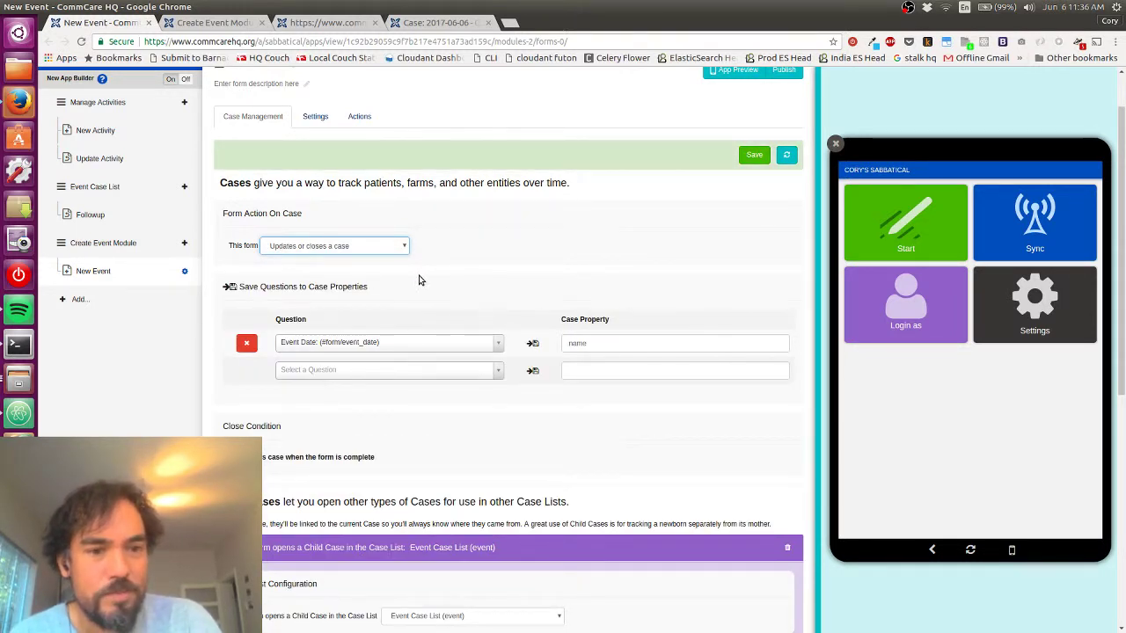
click(372, 248)
click(372, 247)
click(372, 249)
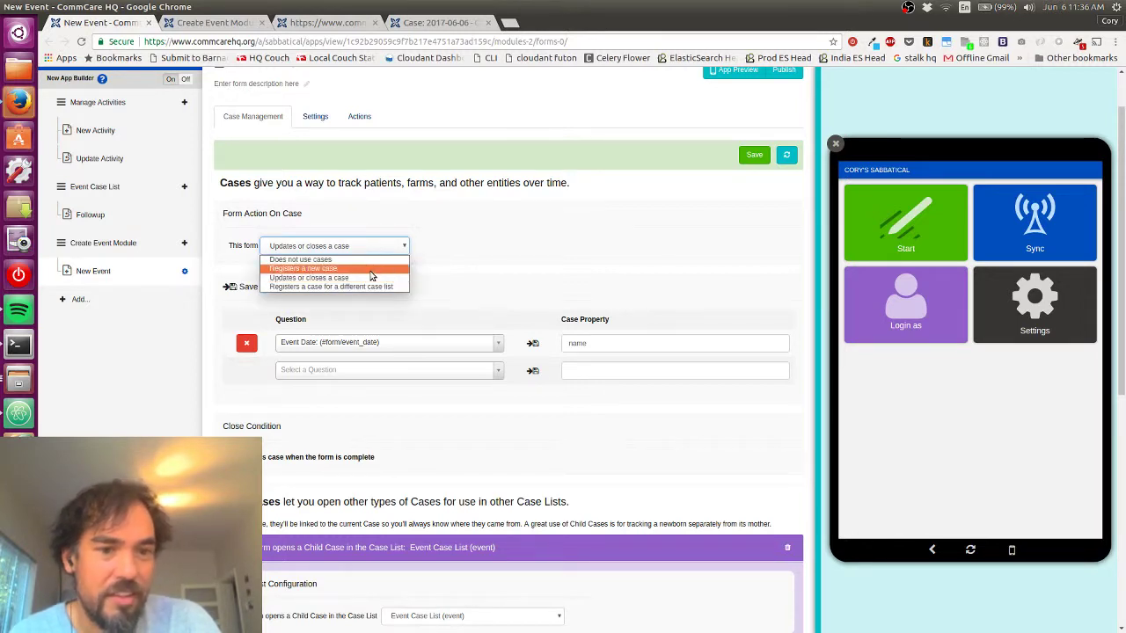
click(374, 273)
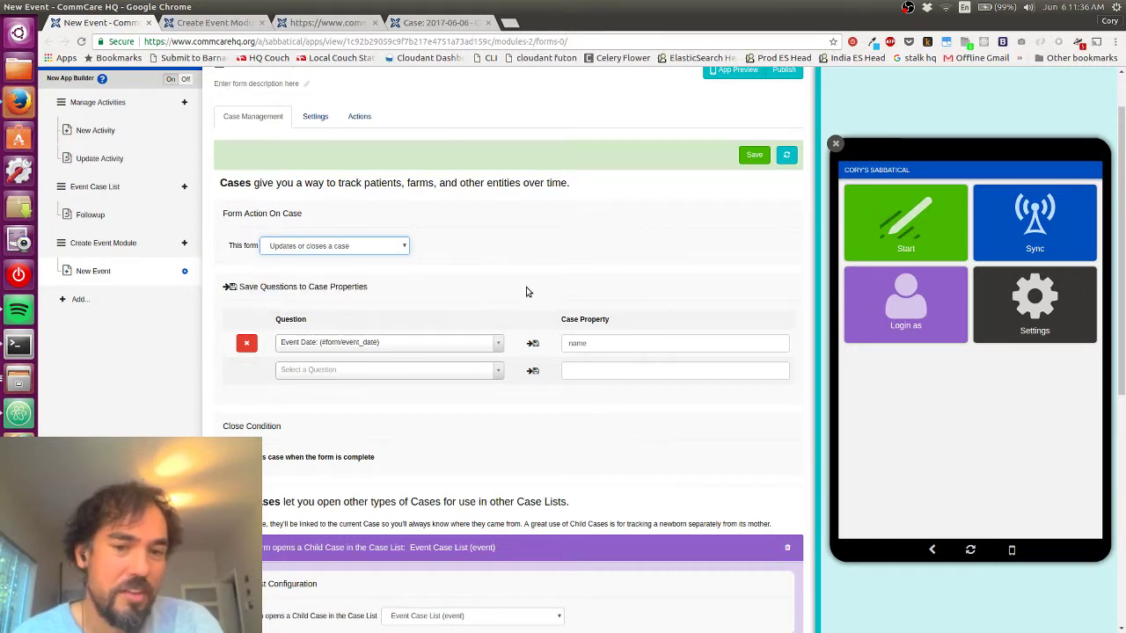
Remove the mapping of Event Date to the activity's name and save Event Date to the case property last_event_date instead.
scroll(525, 292, down, 3)
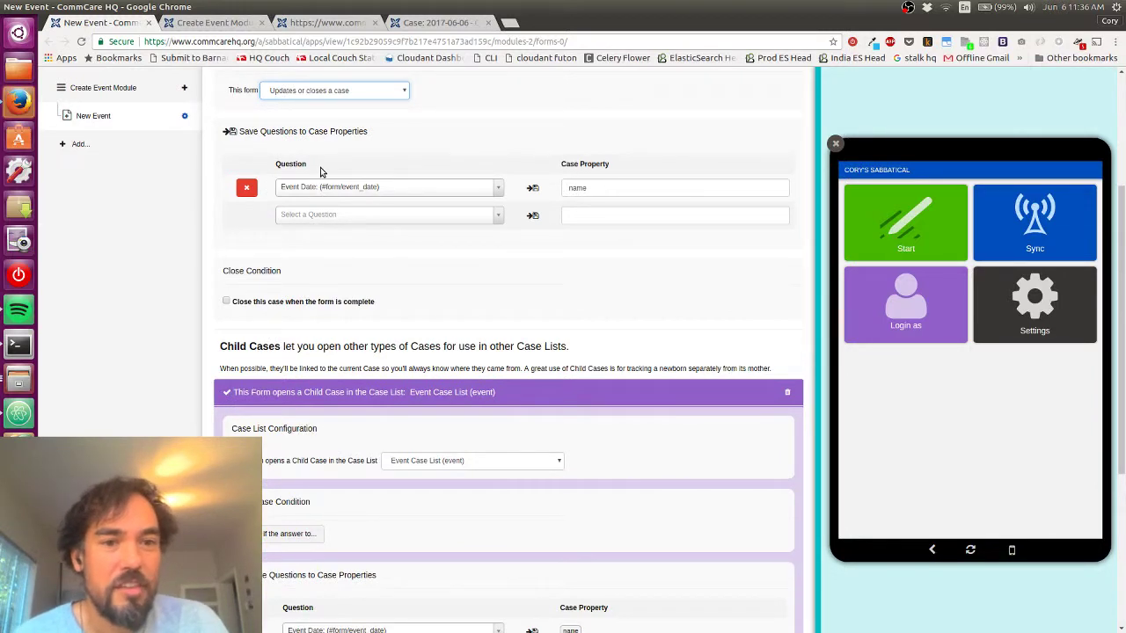
scroll(374, 257, down, 5)
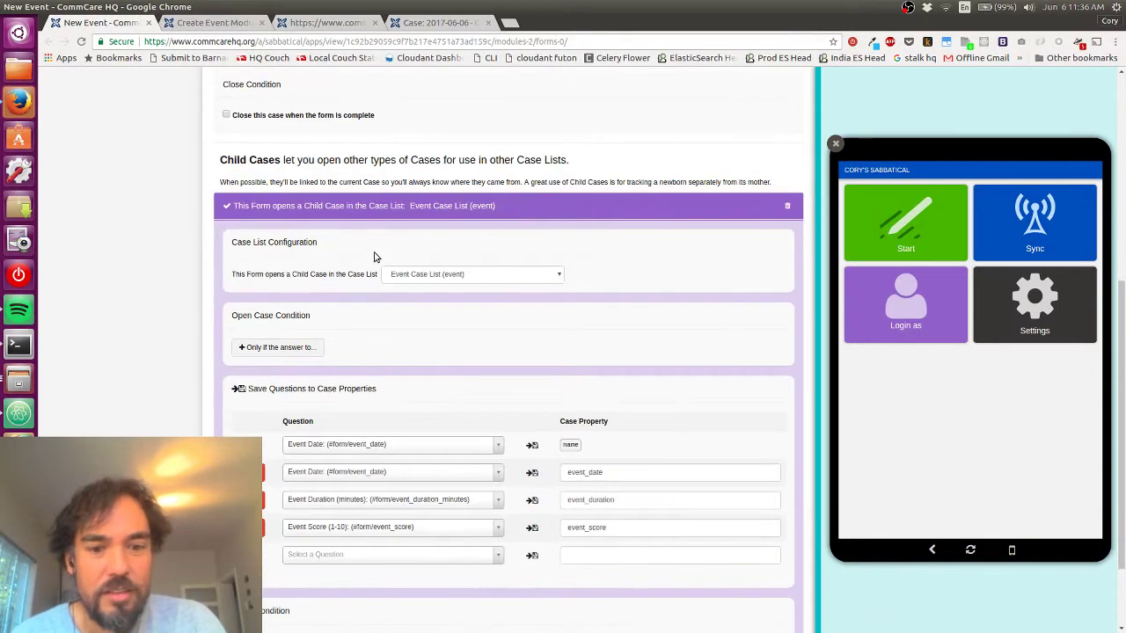
scroll(374, 257, up, 9)
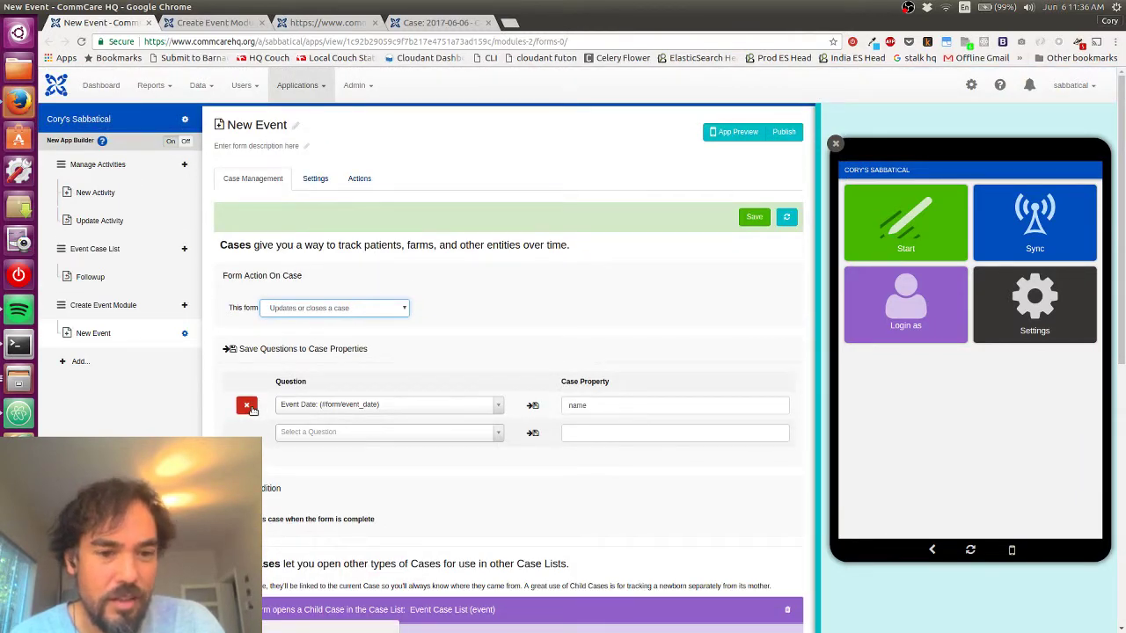
click(248, 407)
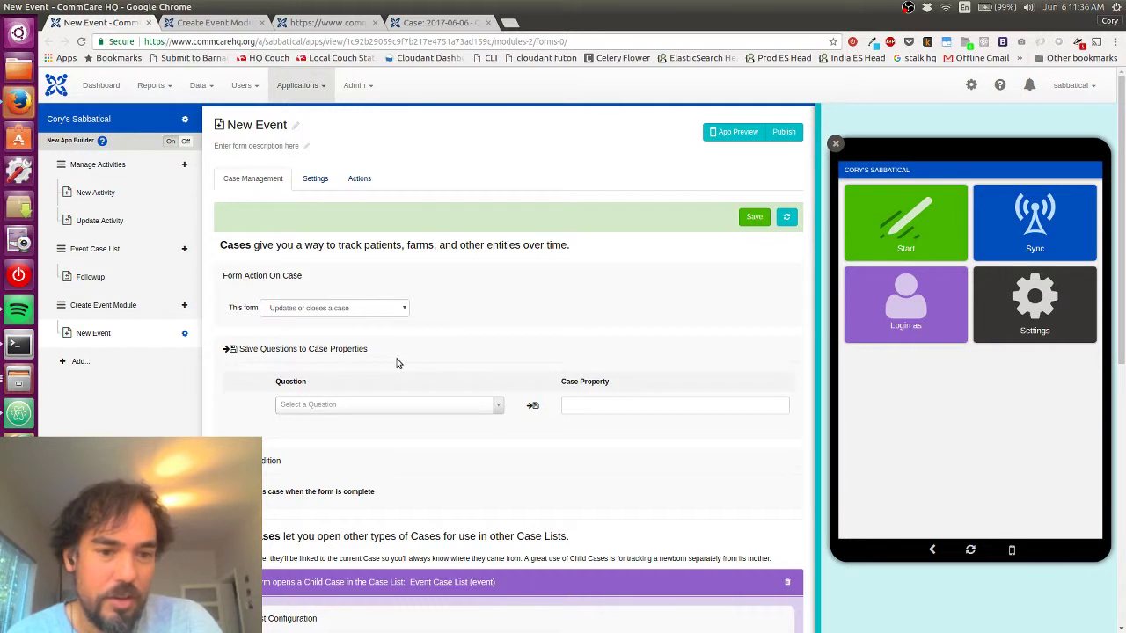
click(381, 407)
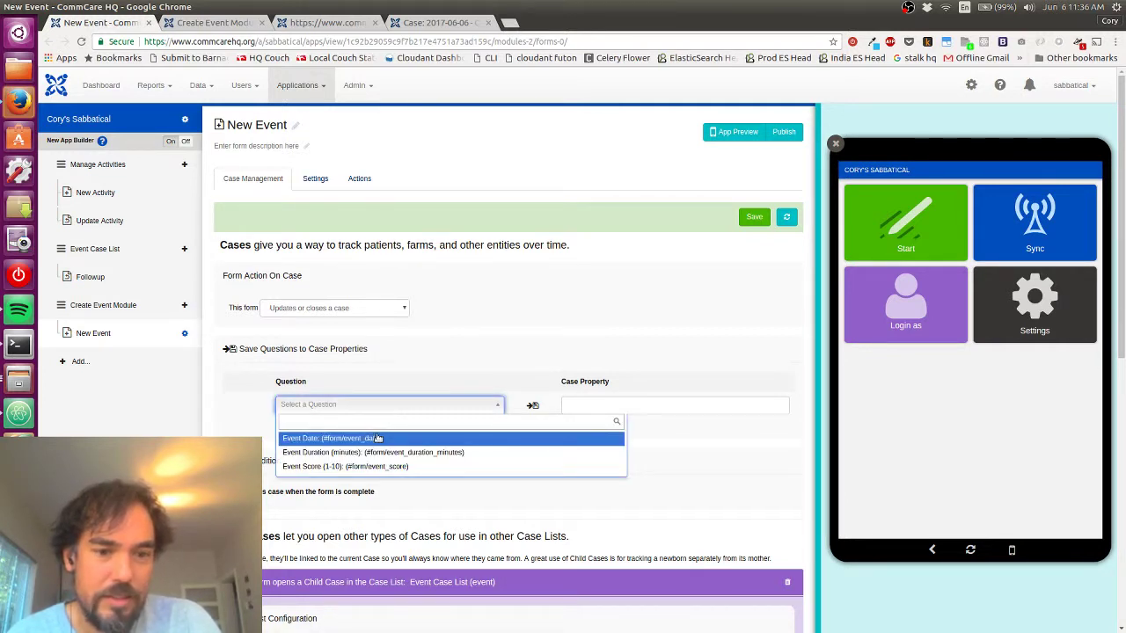
click(377, 438)
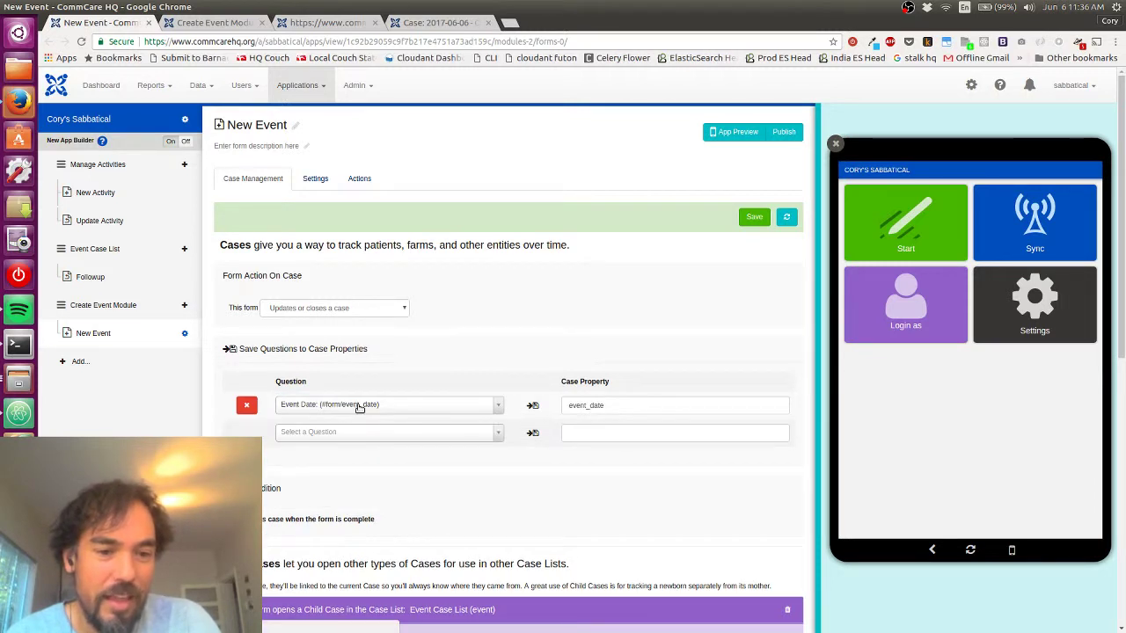
click(625, 407)
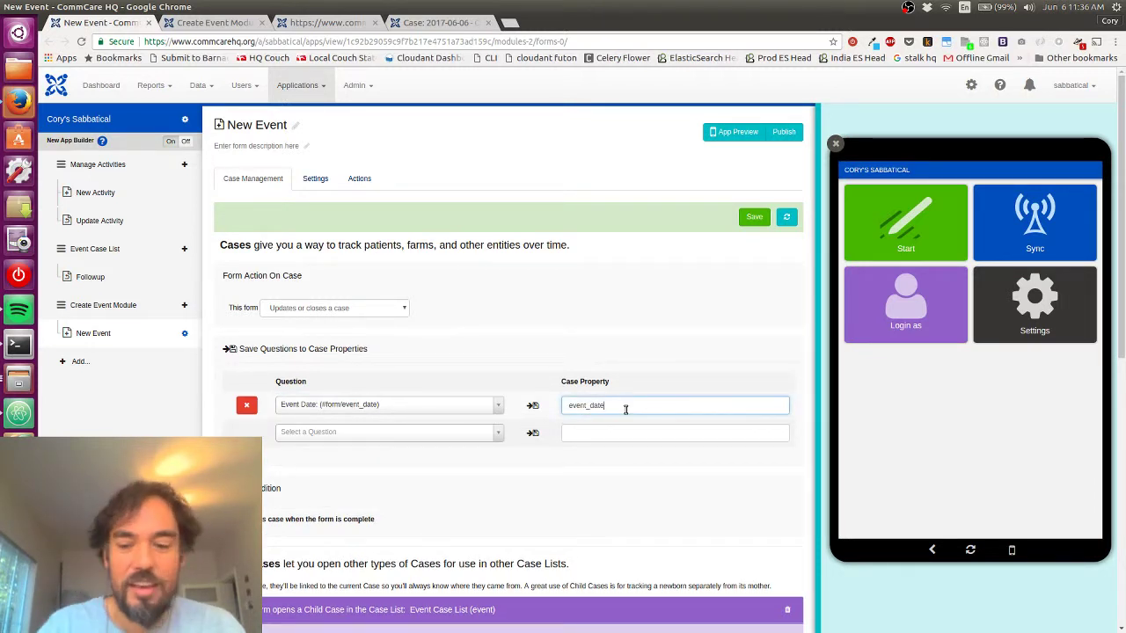
key(BackSpace)
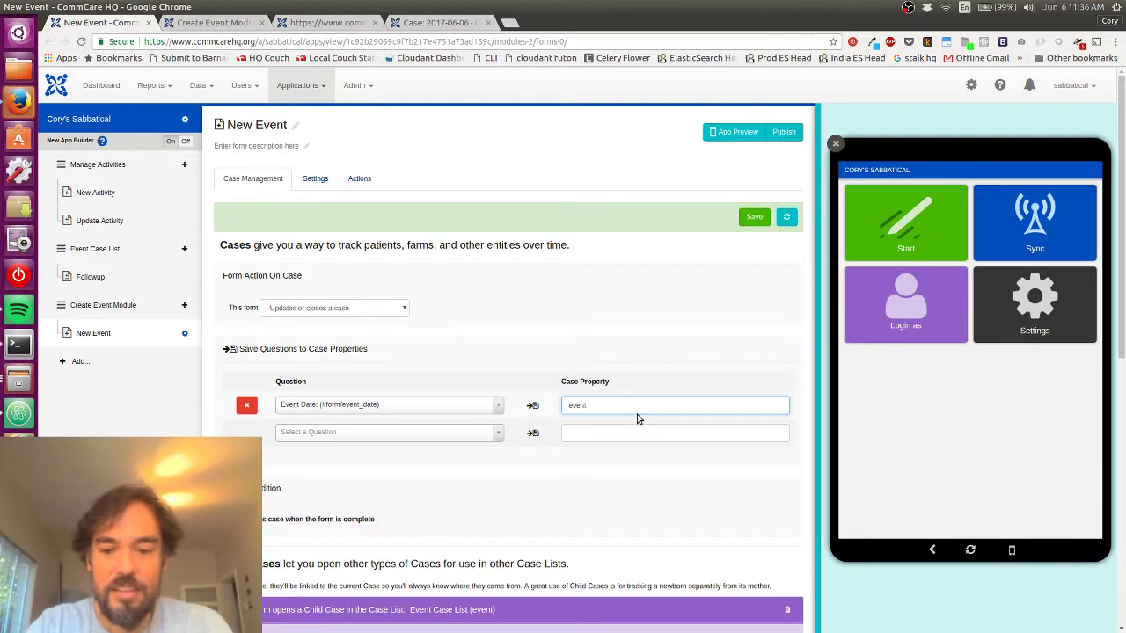
text(last)
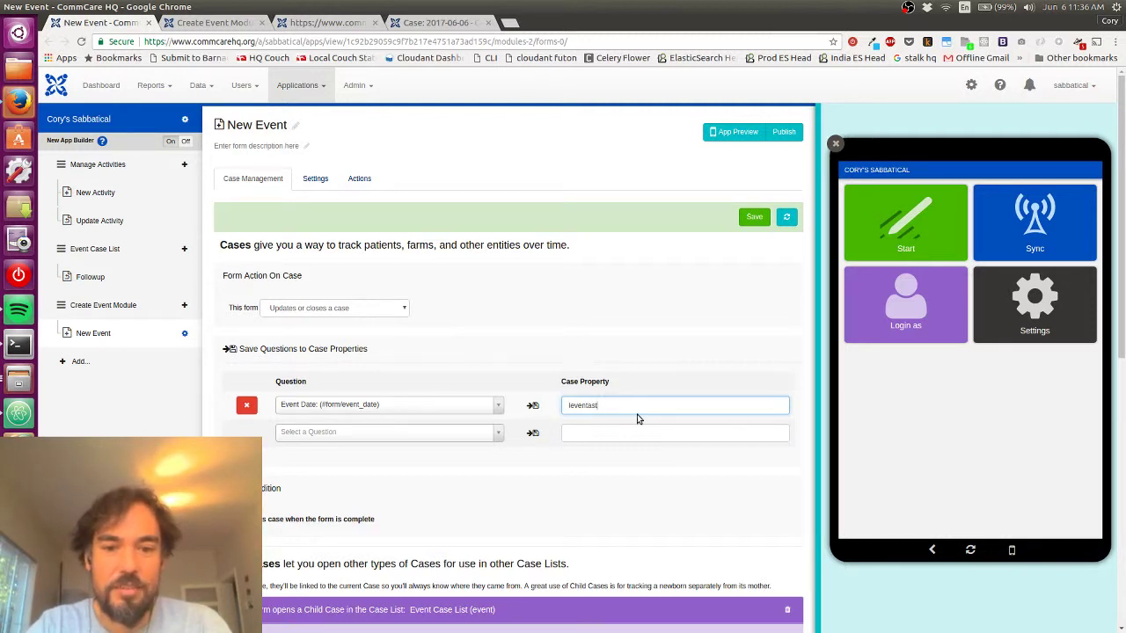
key(ctrl+a)
text(last_ev)
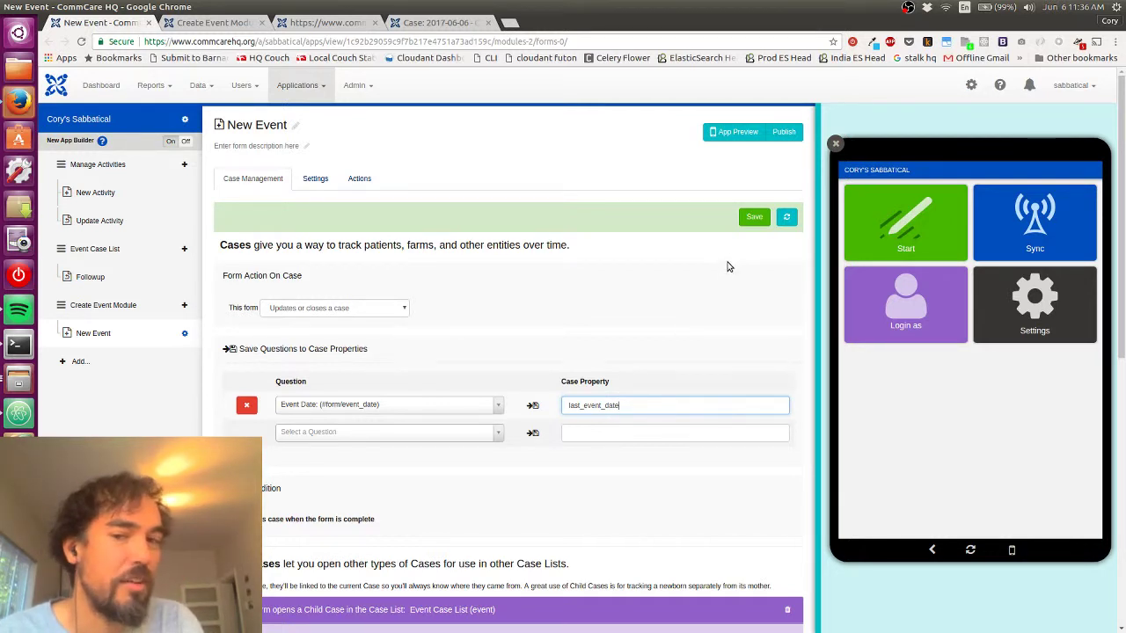
Save the New Event form's case management settings and refresh the app preview, then review the child case configuration.
click(756, 215)
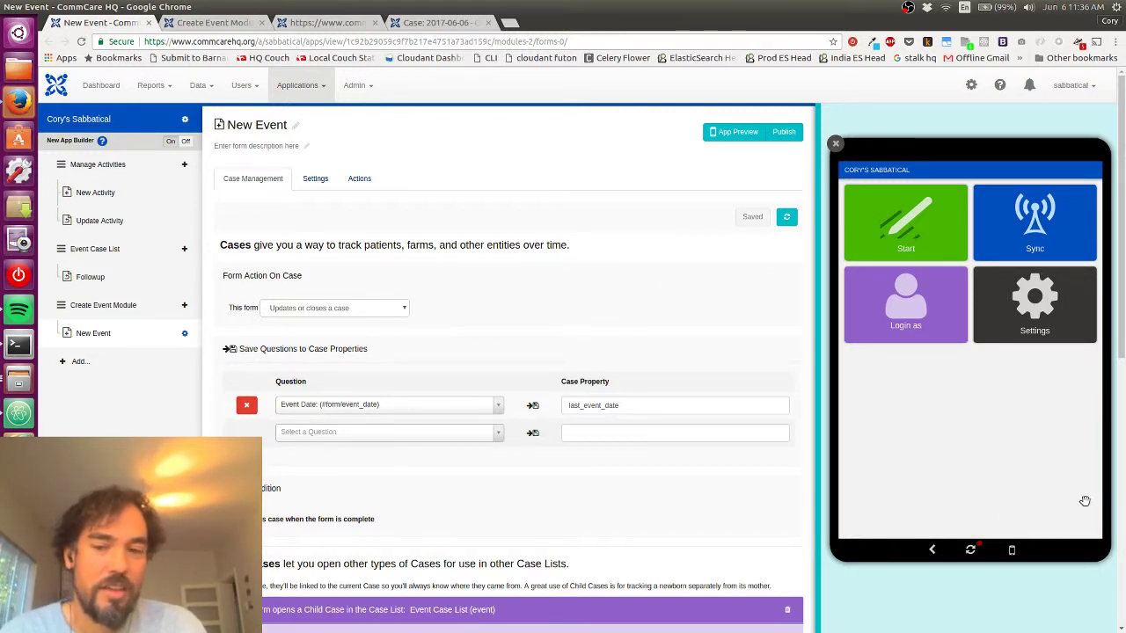
click(971, 550)
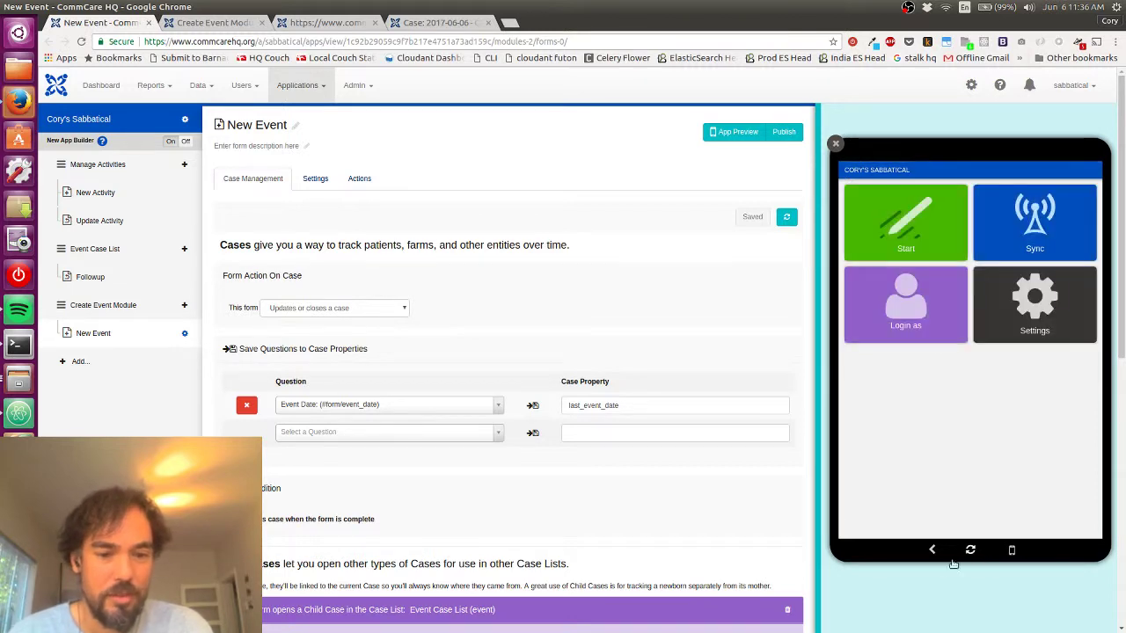
scroll(784, 540, down, 6)
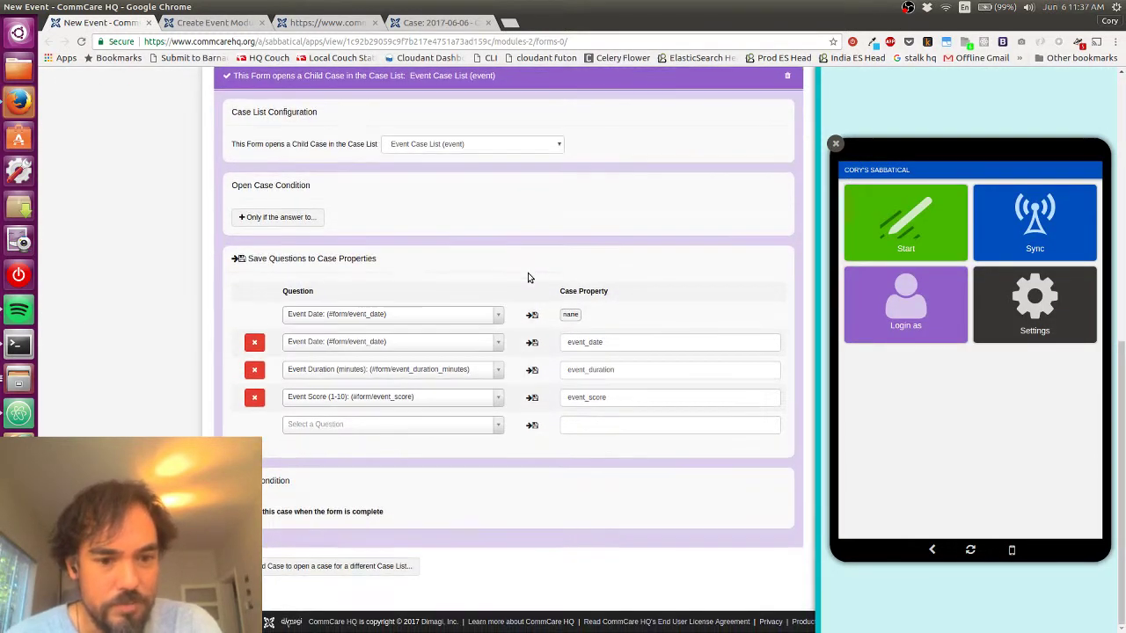
scroll(528, 278, up, 2)
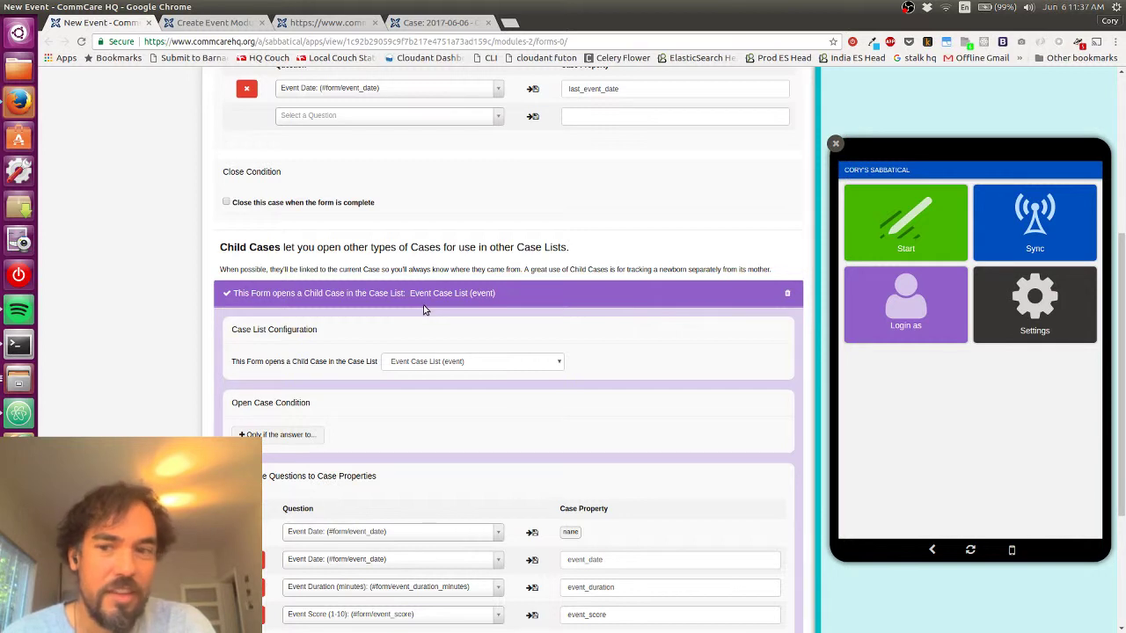
Start the app in the preview and open the New Event form for the Running activity through Create Event Module.
click(913, 242)
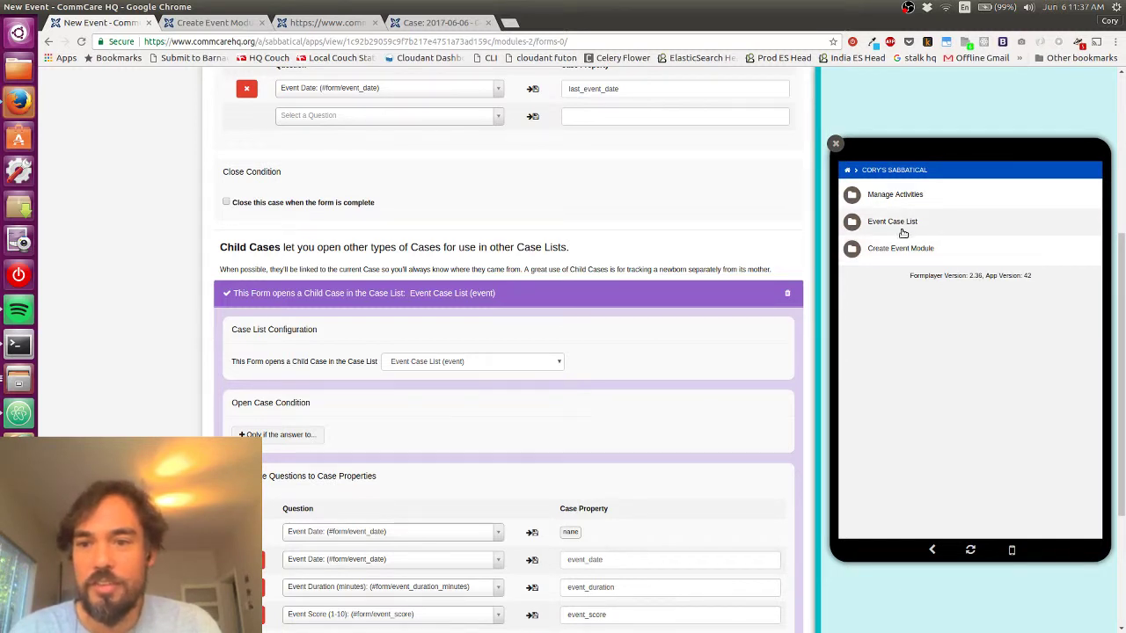
click(901, 250)
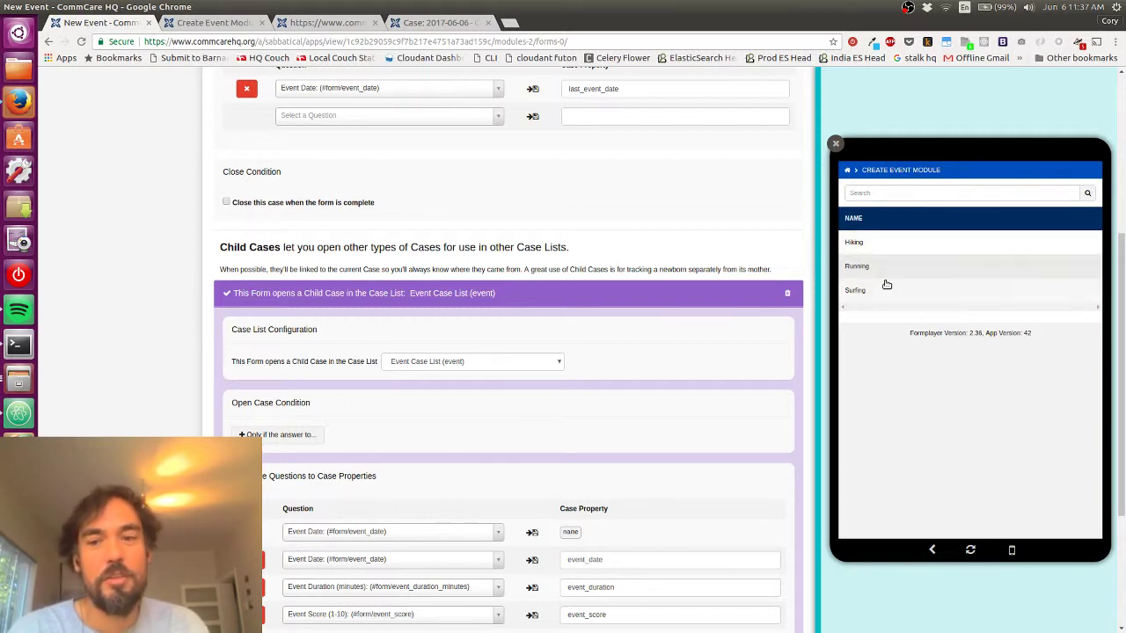
click(895, 274)
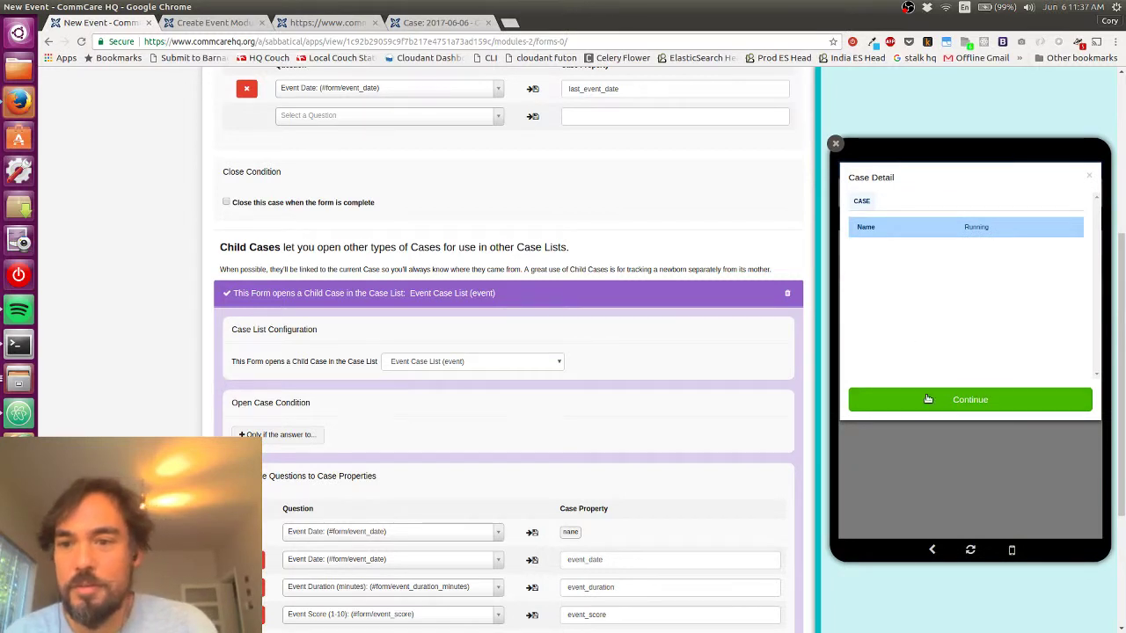
click(936, 404)
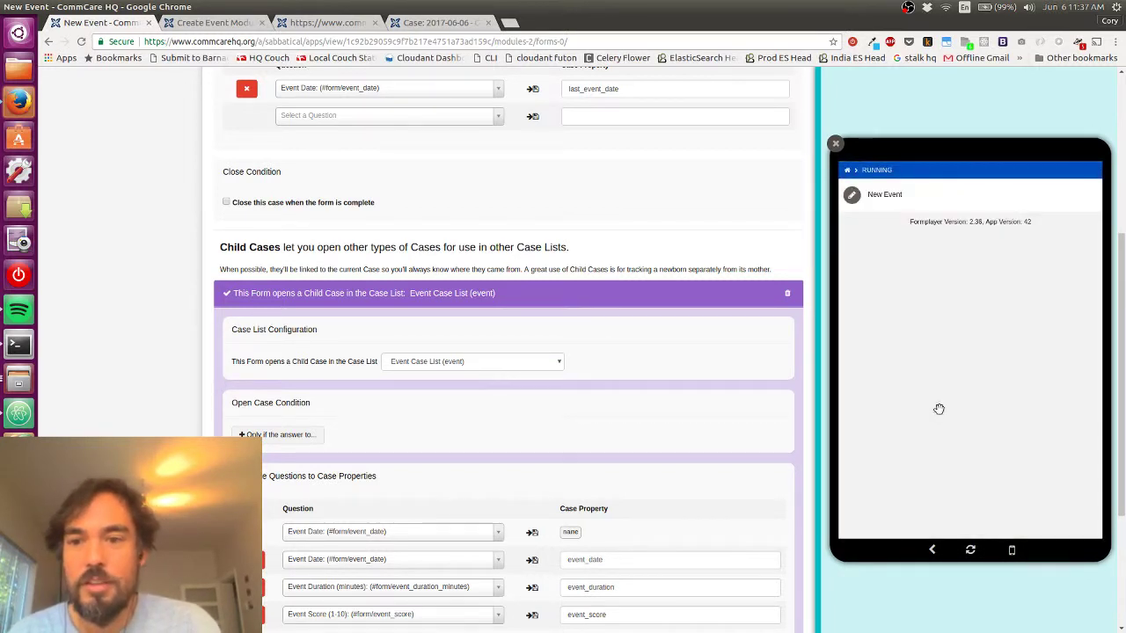
click(905, 195)
Fill in the event with date 06/06/2017, duration 45 minutes and score 8, and submit the form.
click(894, 238)
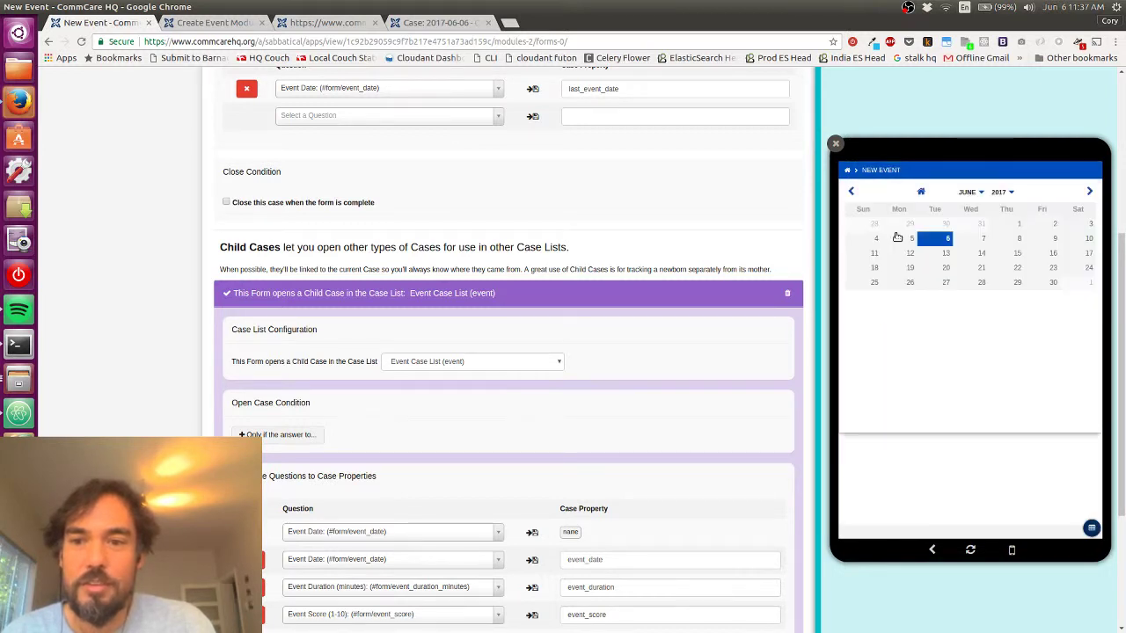
click(932, 240)
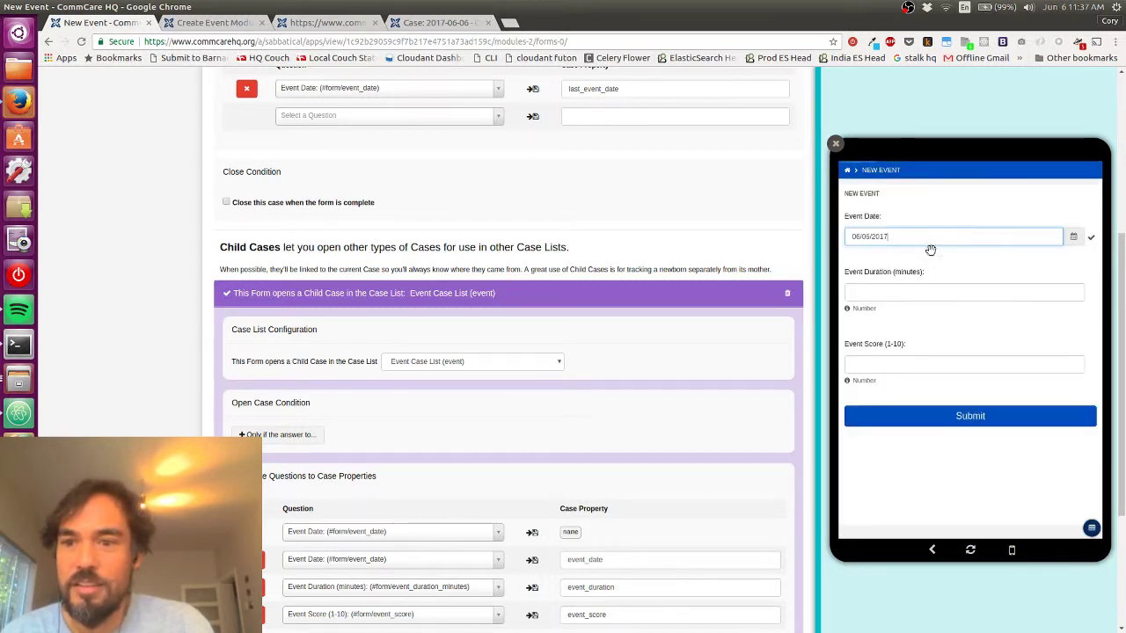
click(909, 299)
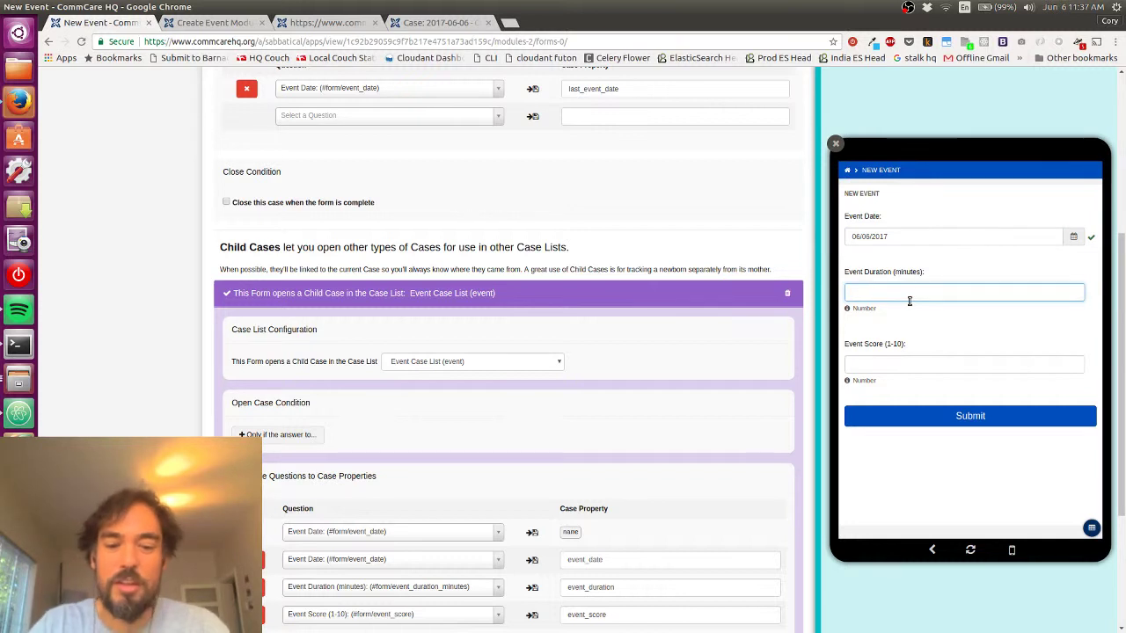
text(45)
key(Tab)
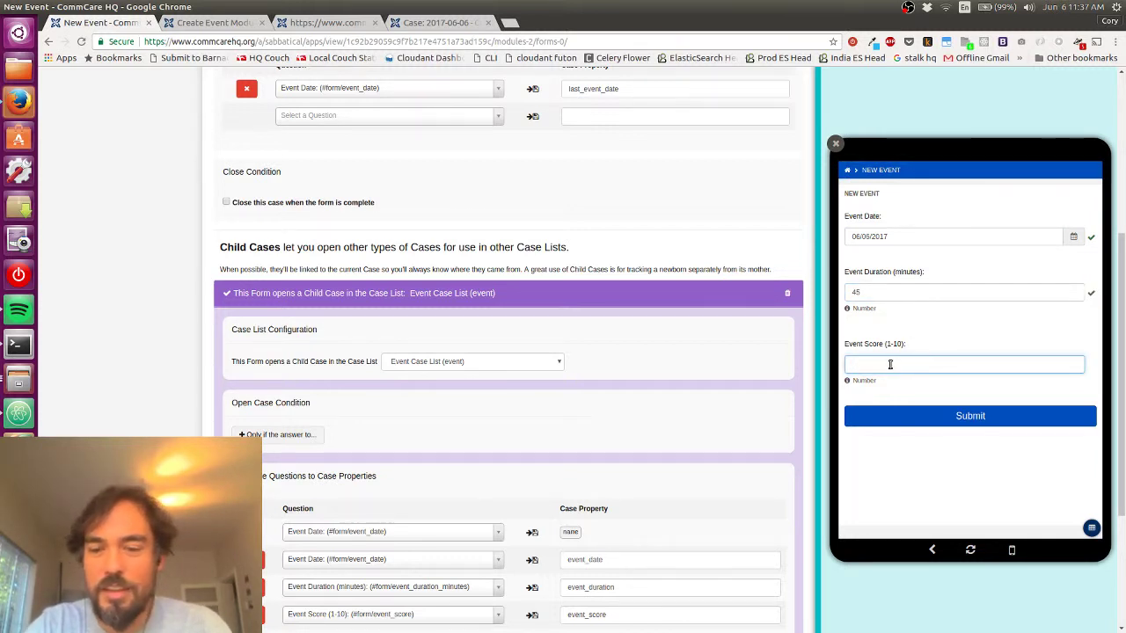
text(8)
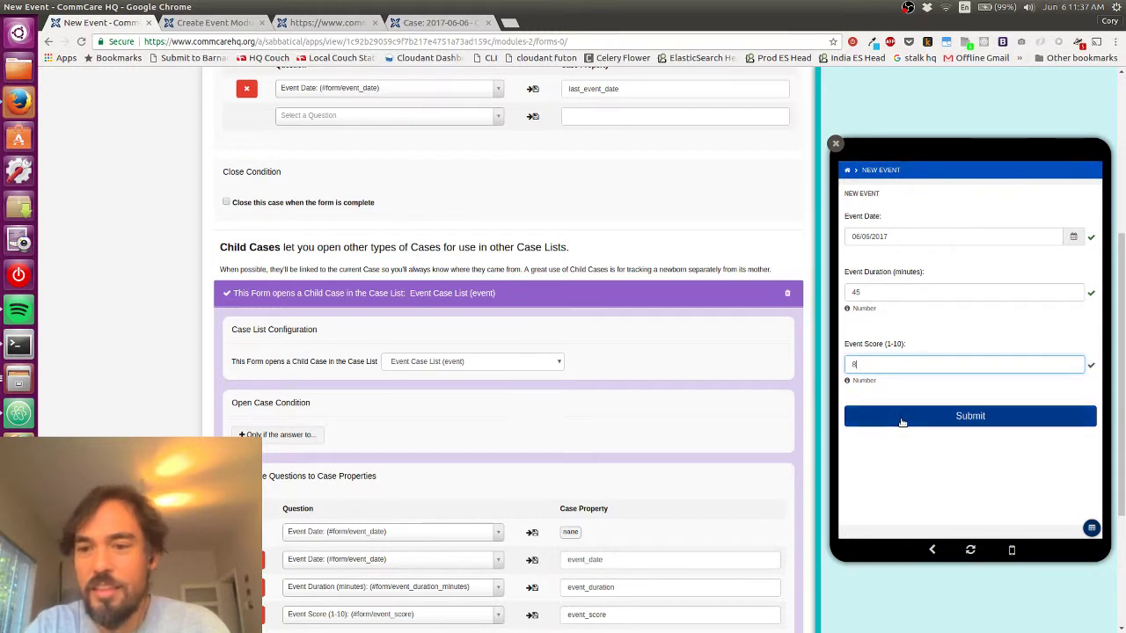
click(902, 423)
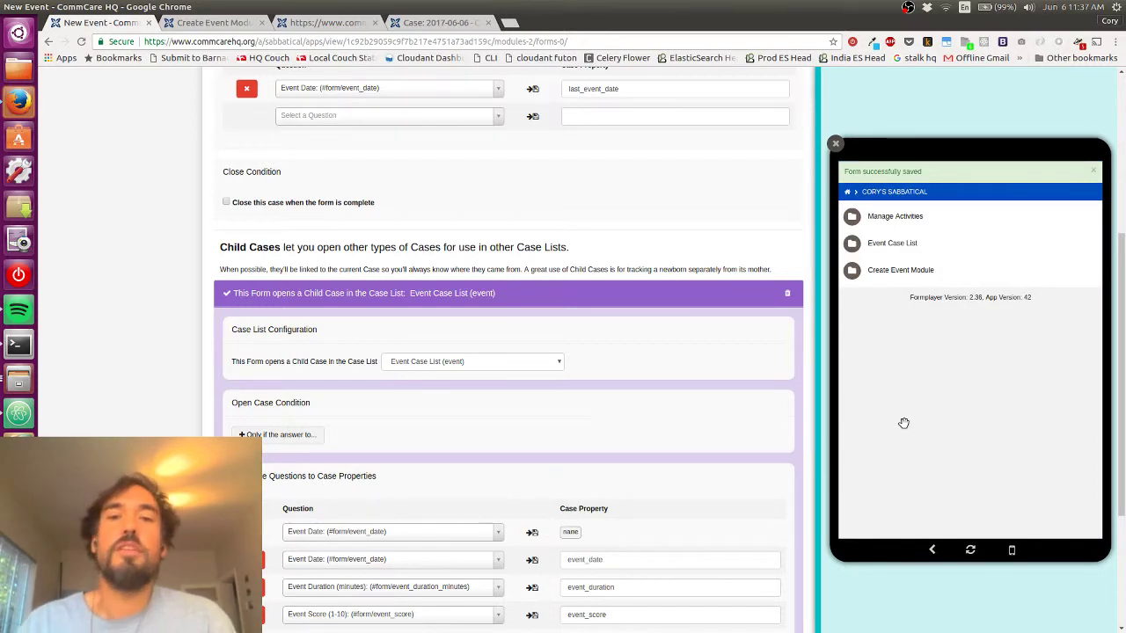
Reload the Case List report and open the newest 2017-06-06 event case in a new tab.
key(ctrl+shift+Tab)
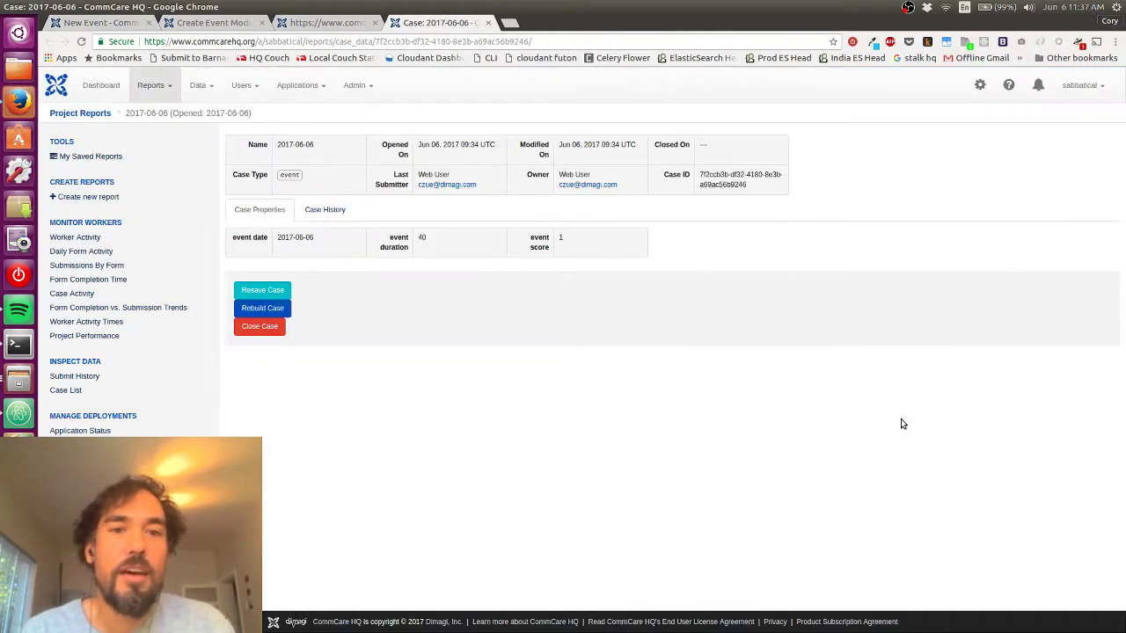
key(ctrl+shift+Tab)
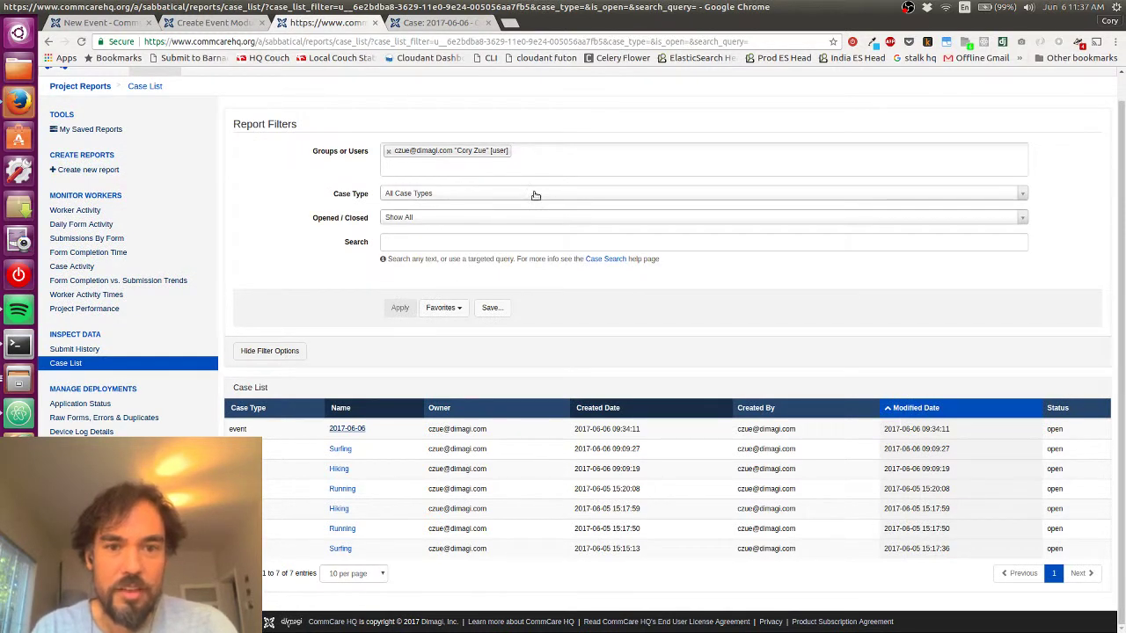
key(ctrl+r)
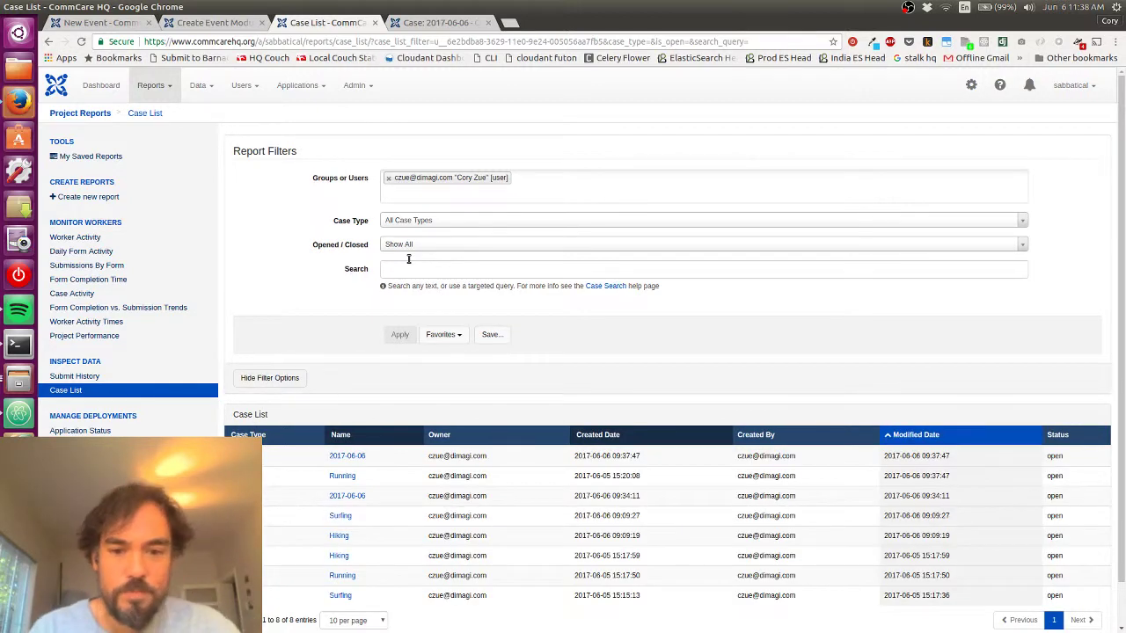
scroll(380, 405, down, 1)
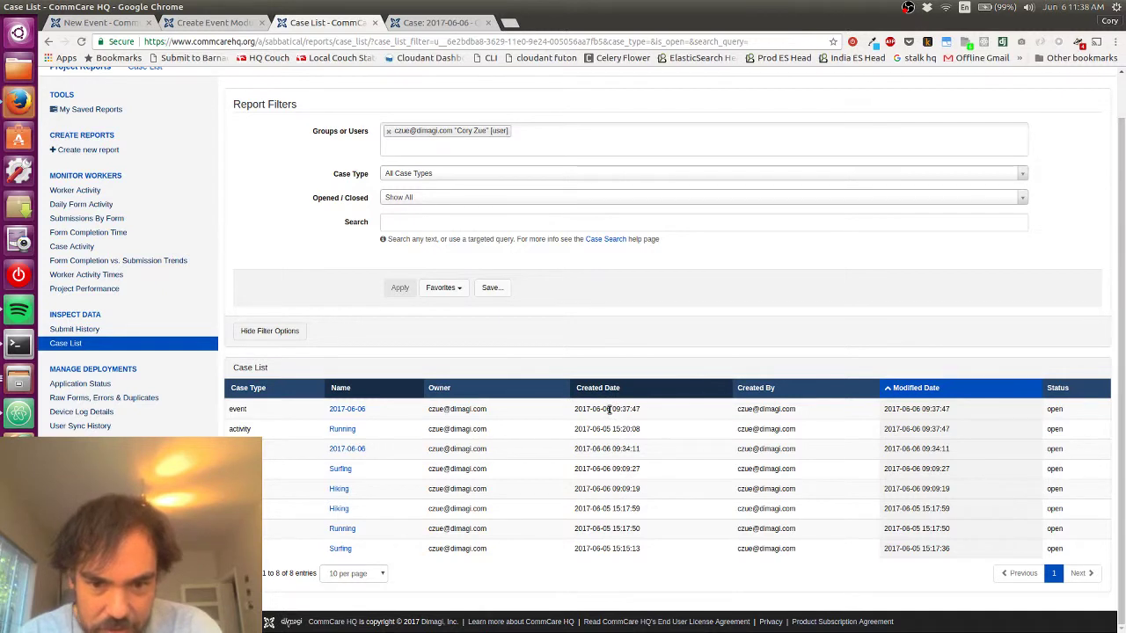
middle_click(343, 411)
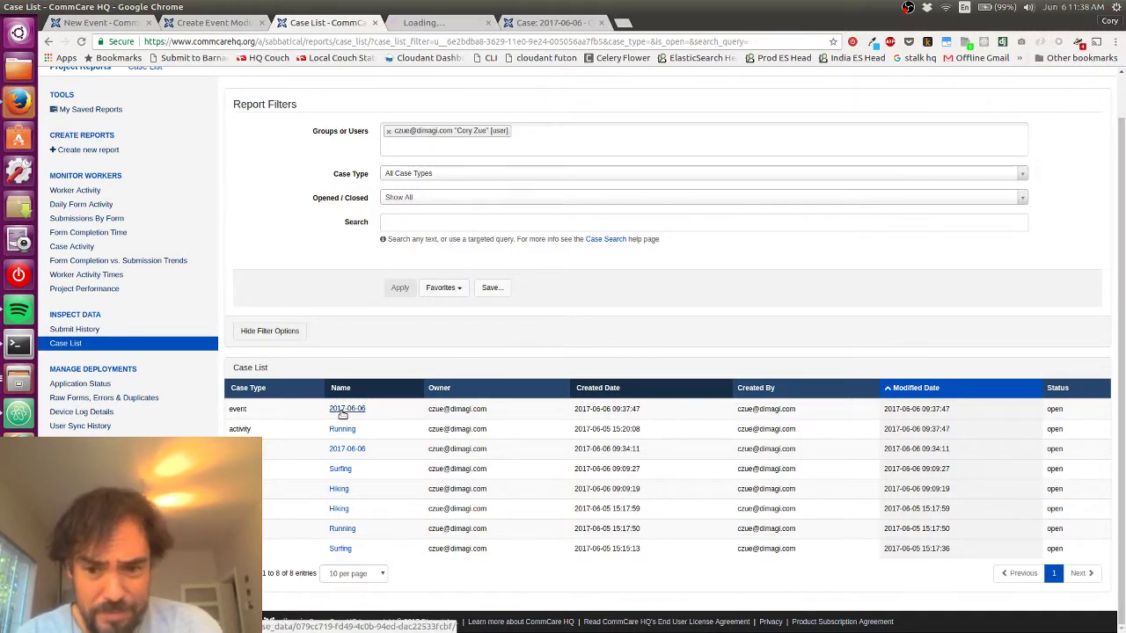
key(ctrl+Tab)
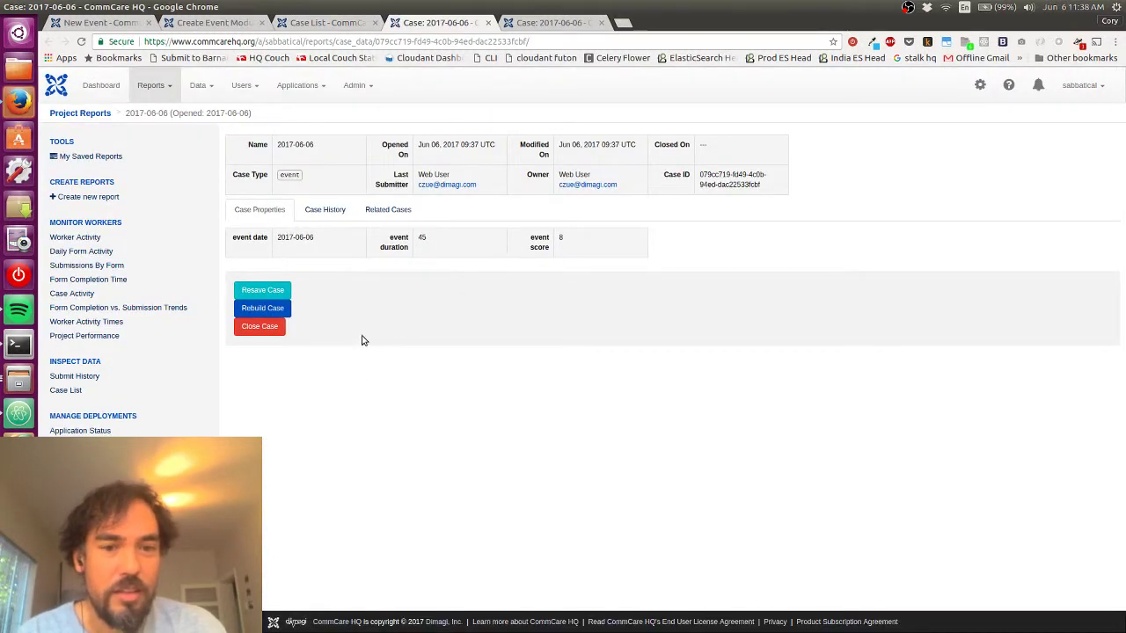
Examine the event case's related cases to check its link to the Running activity.
click(396, 215)
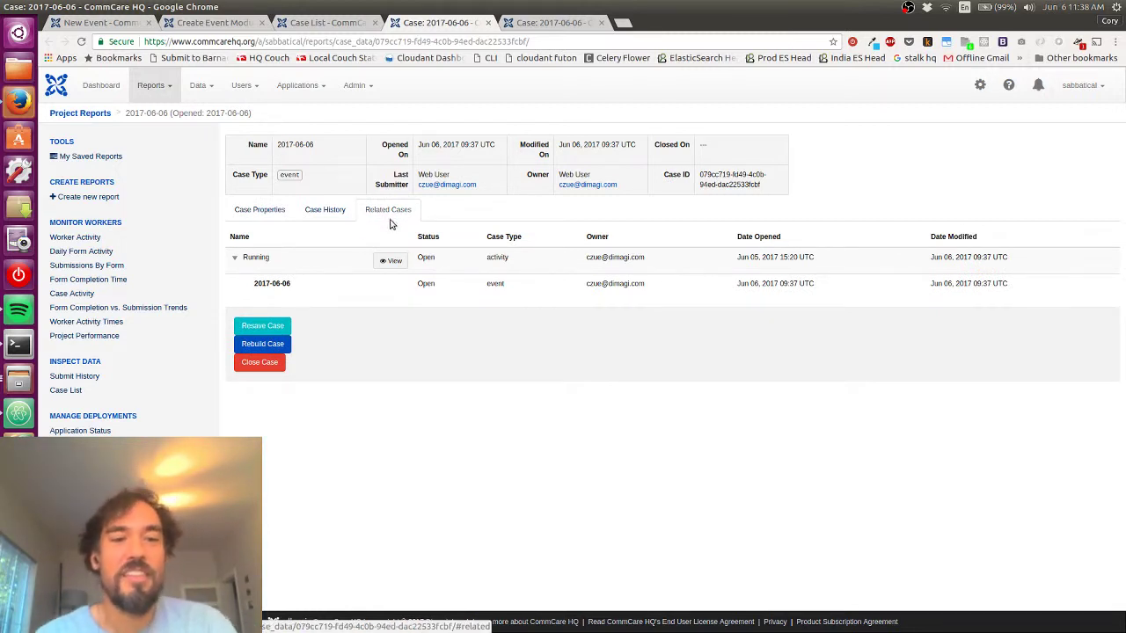
click(234, 260)
click(234, 261)
drag(256, 282, 299, 283)
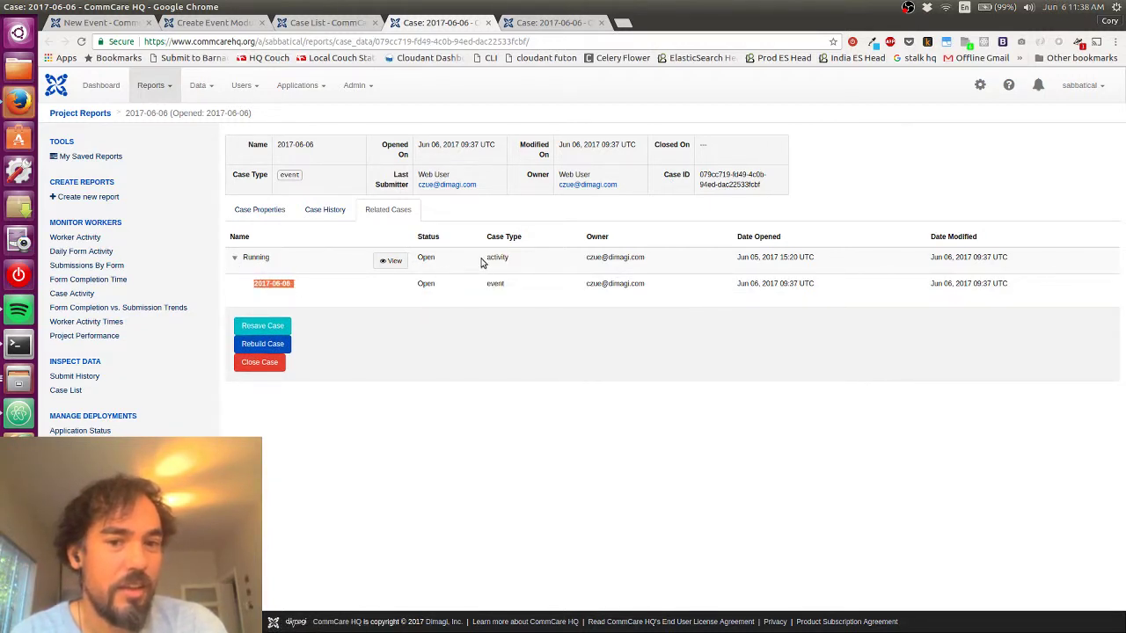
click(285, 284)
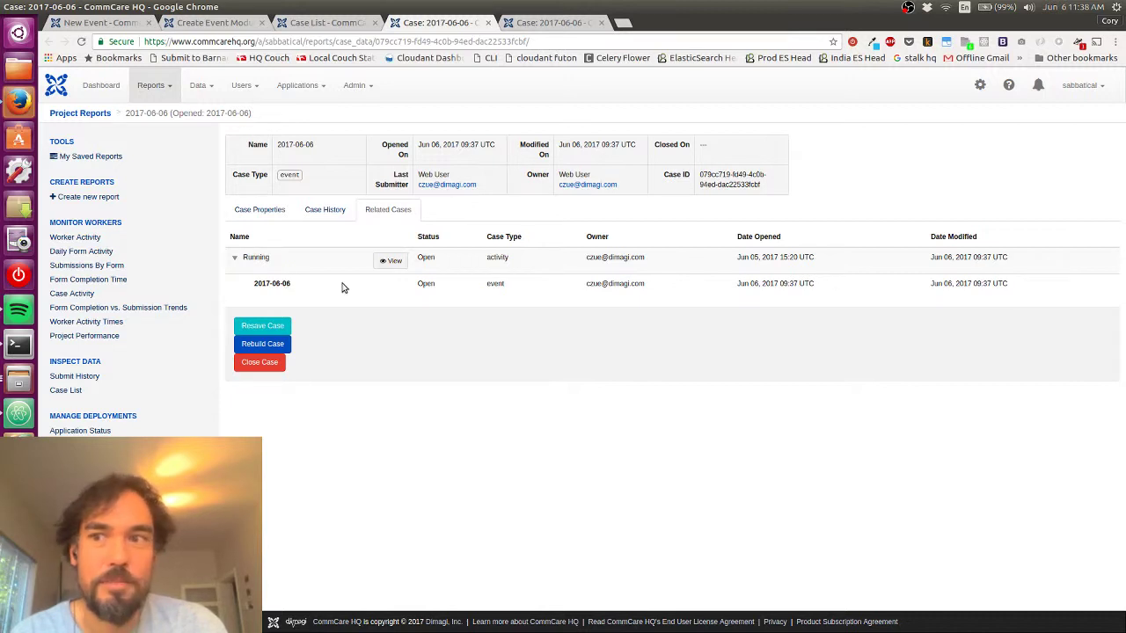
drag(324, 286, 257, 283)
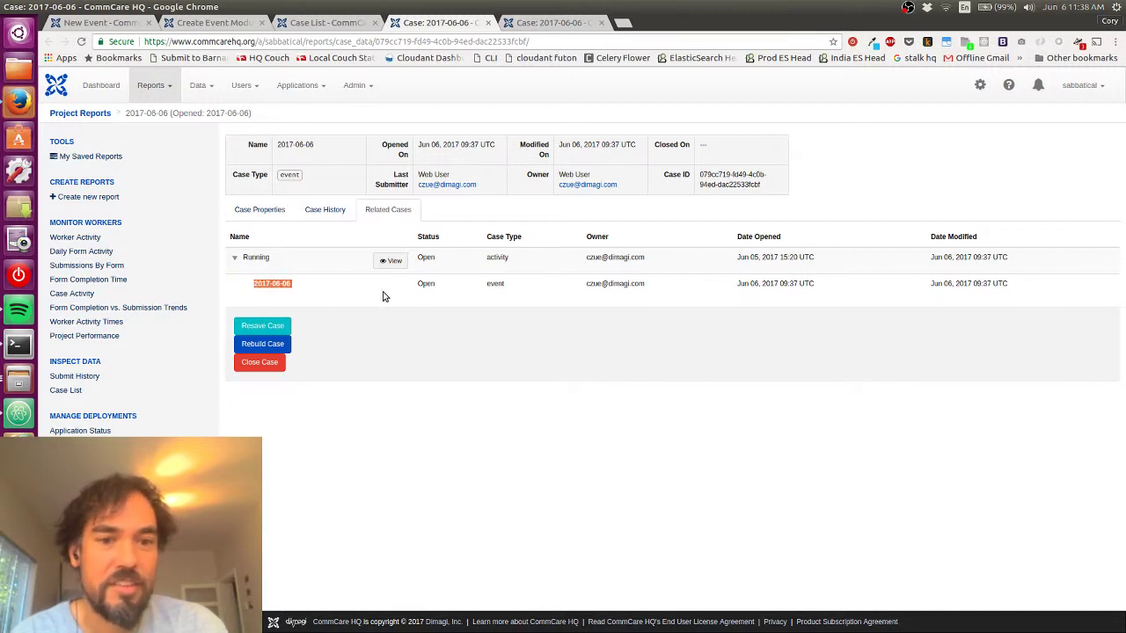
double_click(492, 285)
Open the recently modified Running activity case from the Case List in a new tab and view its related cases.
key(ctrl+shift+Tab)
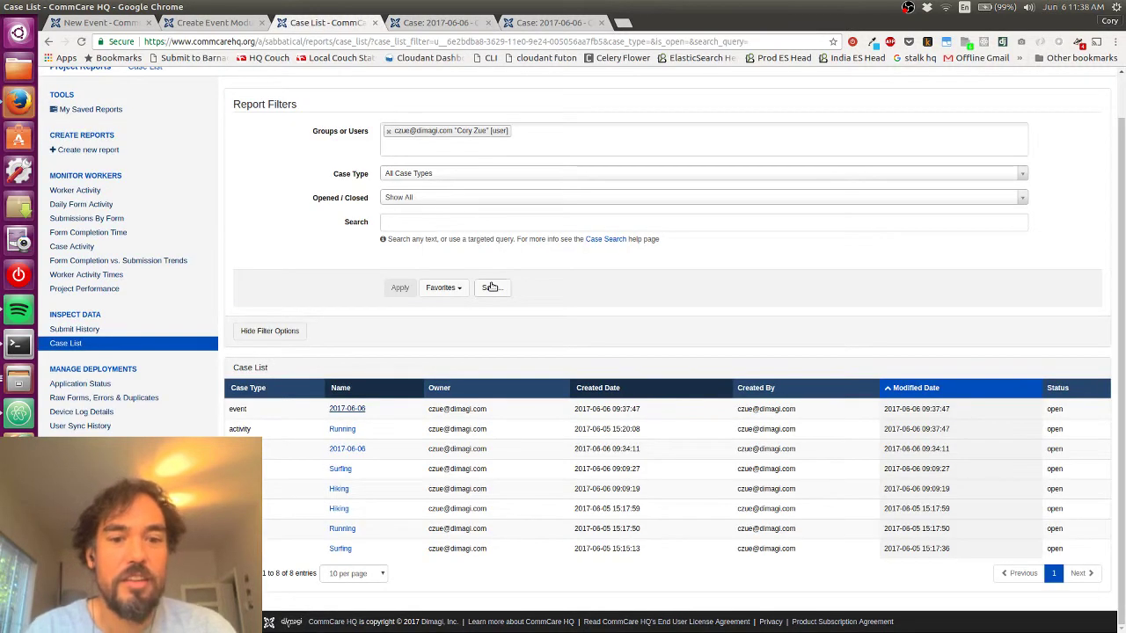
middle_click(350, 429)
key(ctrl+Tab)
key(ctrl+Tab)
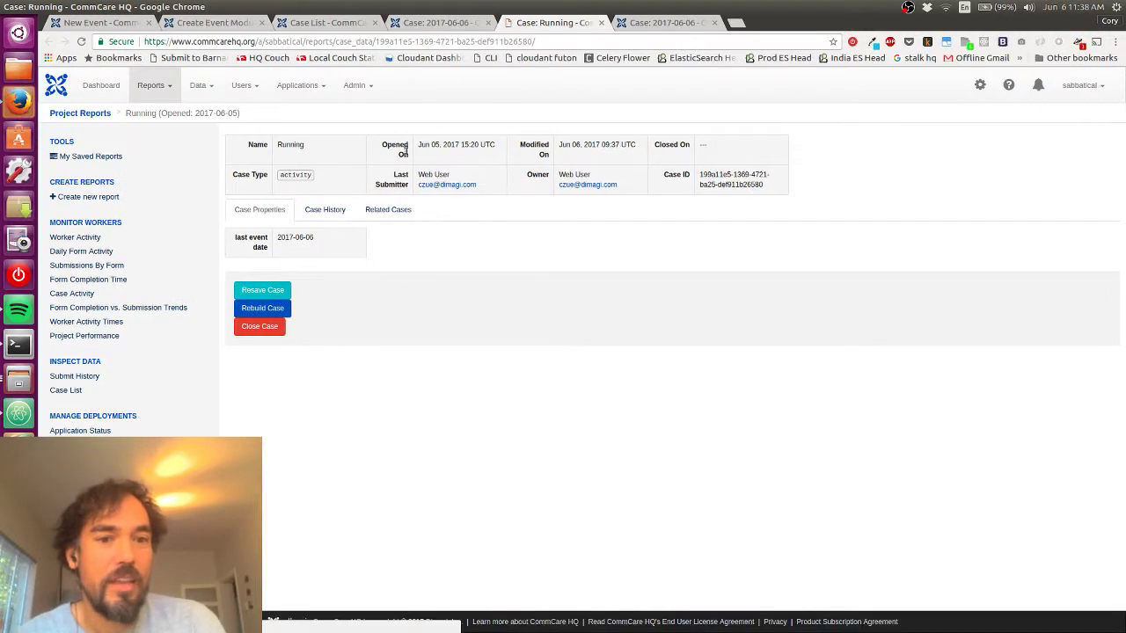
click(395, 210)
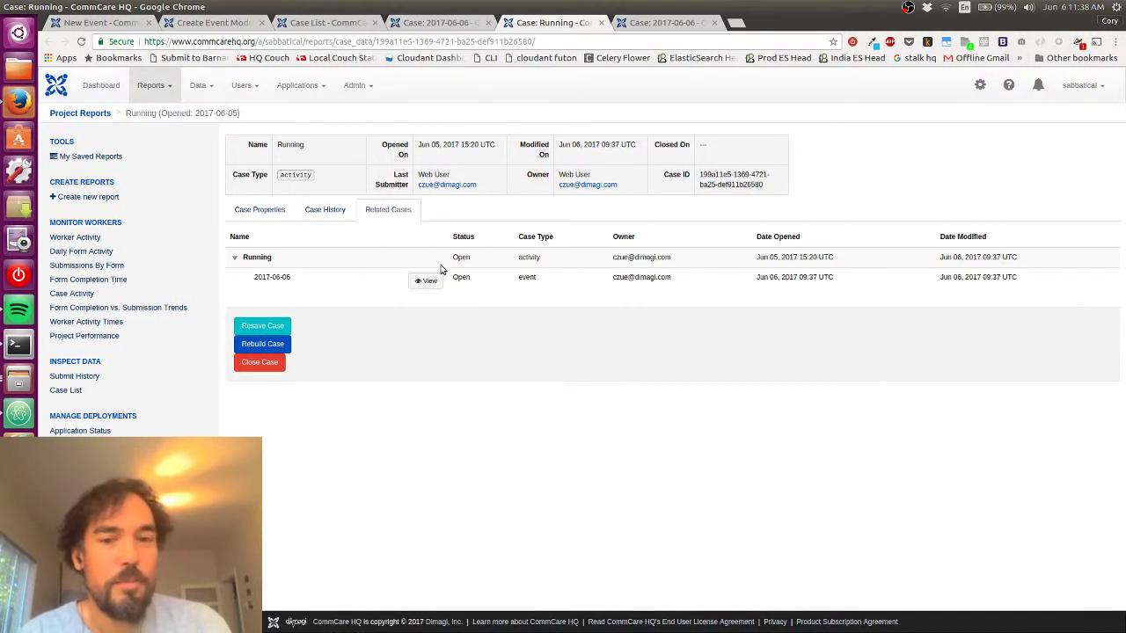
Return to the Create Event Module page and open the New Event form for Running in its app preview.
key(ctrl+shift+Tab)
key(ctrl+shift+Tab)
key(ctrl+shift+Tab)
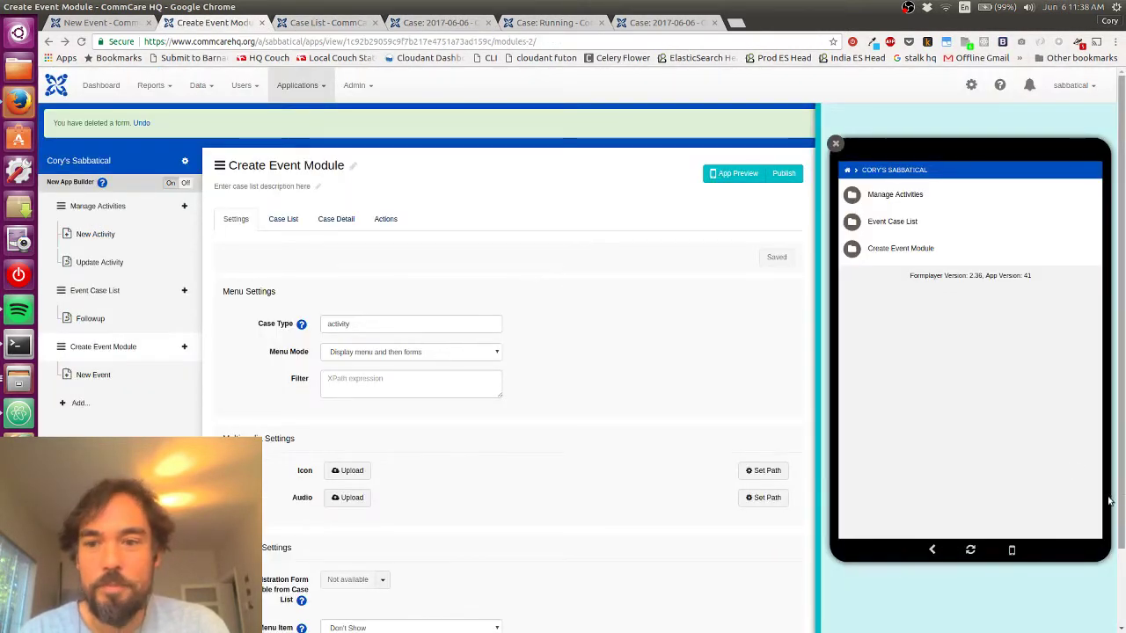
click(887, 254)
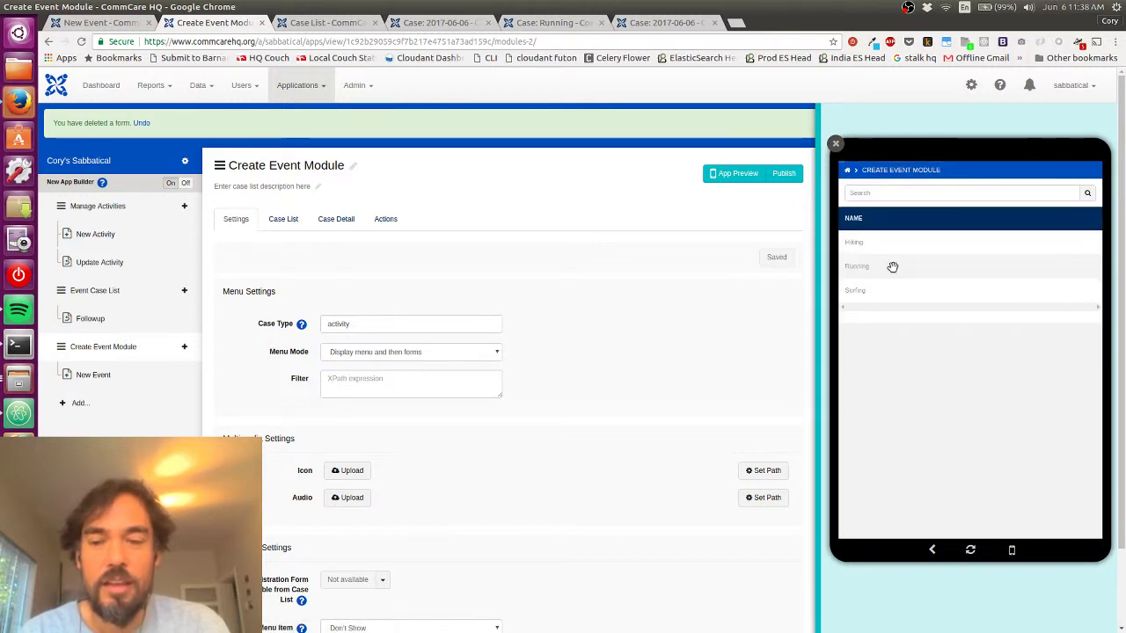
click(889, 265)
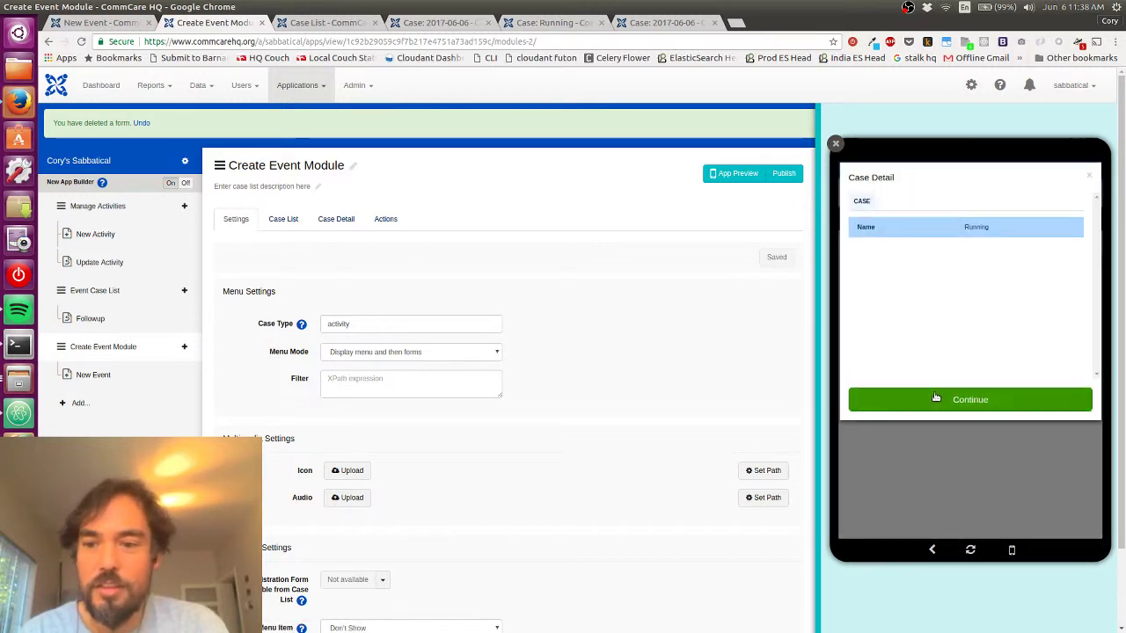
click(940, 400)
click(884, 196)
Enter event date 06/05/2017, duration 60 minutes and score 8 for the second Running event, and submit it.
click(891, 234)
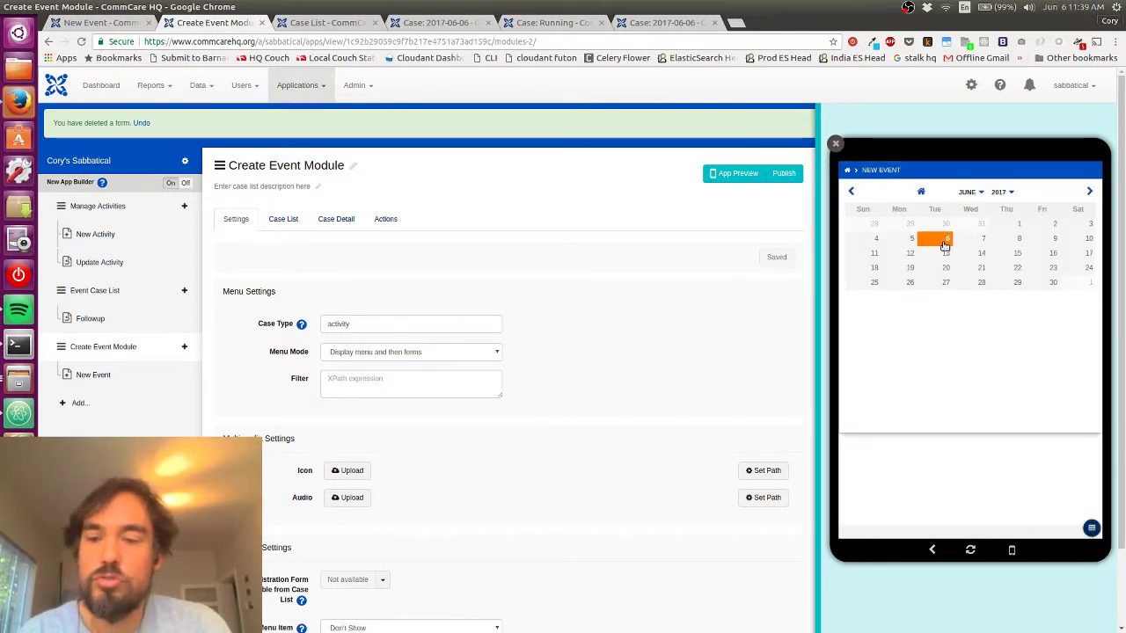
click(911, 238)
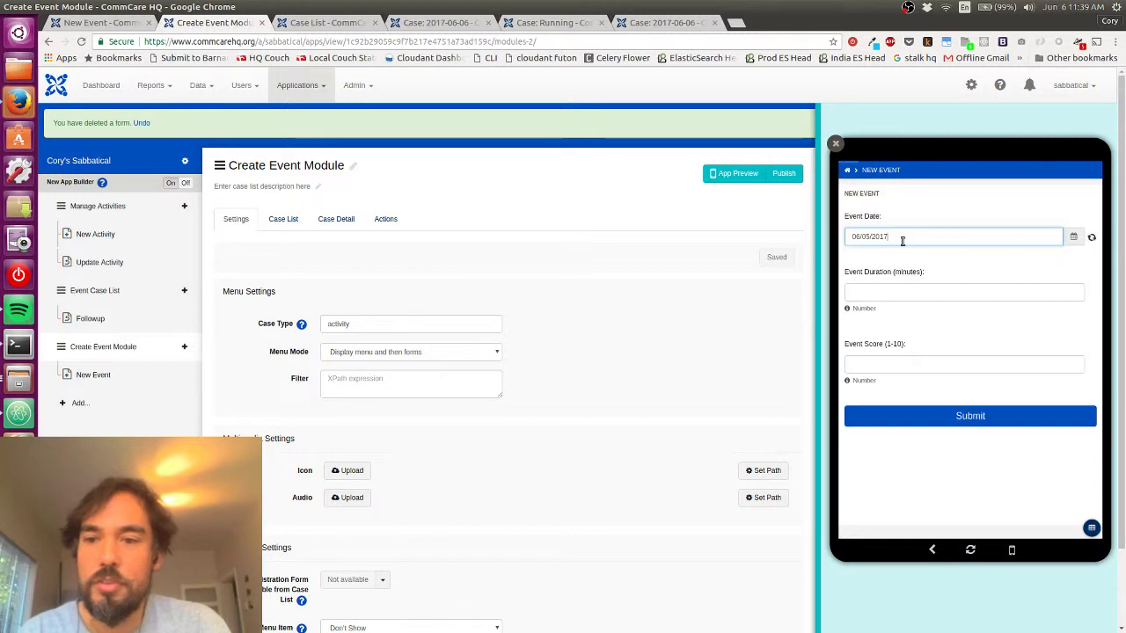
click(883, 300)
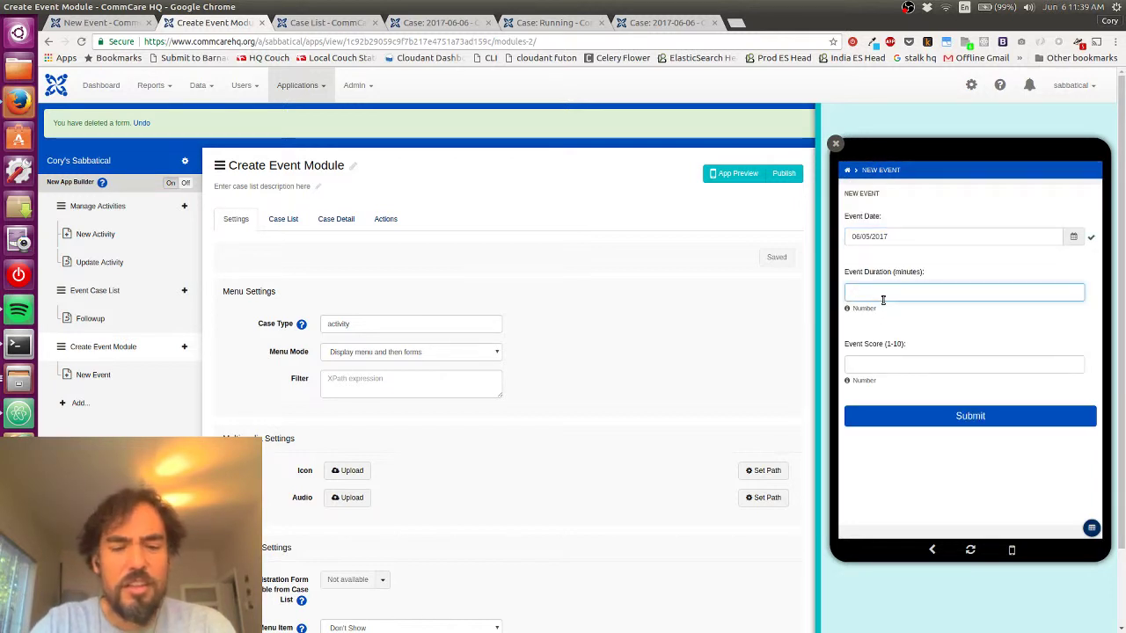
text(60)
key(Tab)
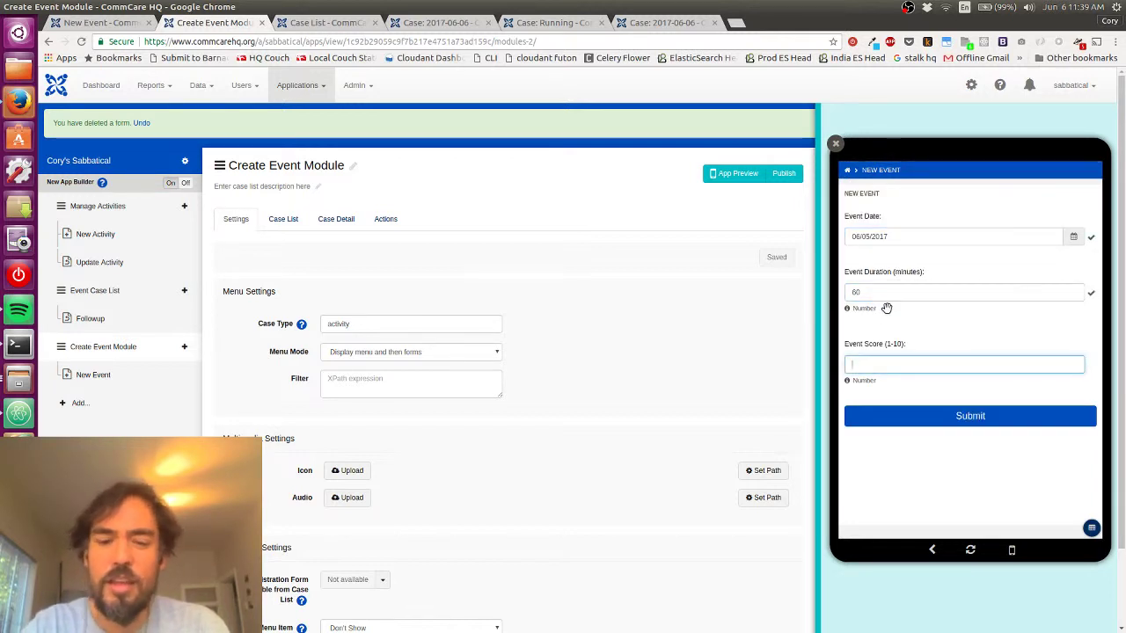
text(8)
click(912, 425)
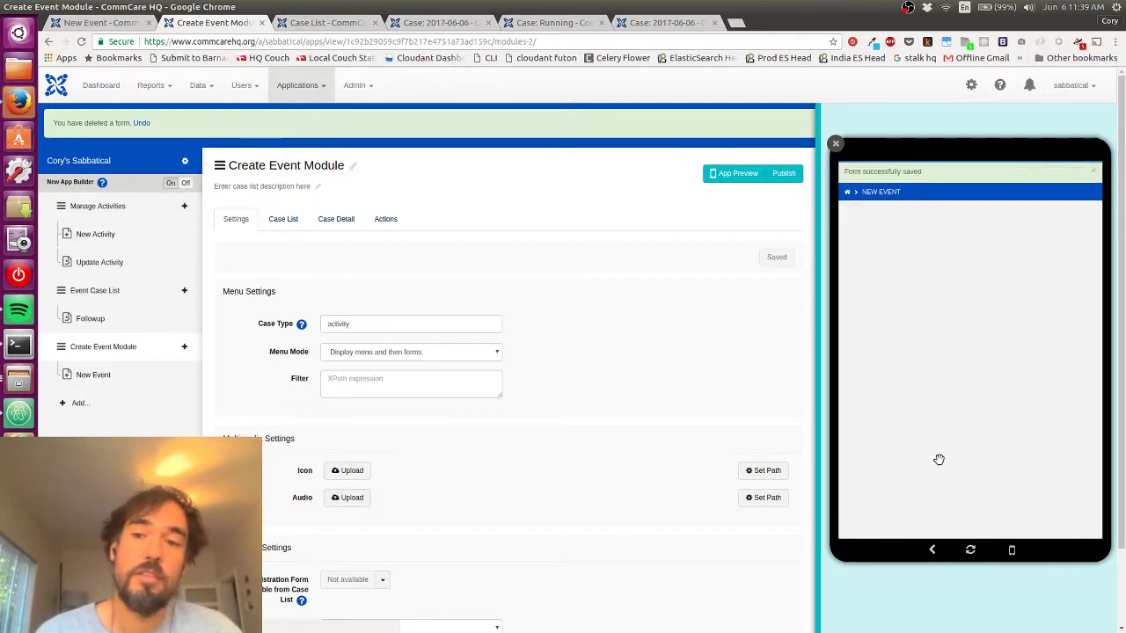
Reload the Running activity case and examine its related cases for the newly submitted event alongside the earlier one.
key(ctrl+Tab)
key(ctrl+Tab)
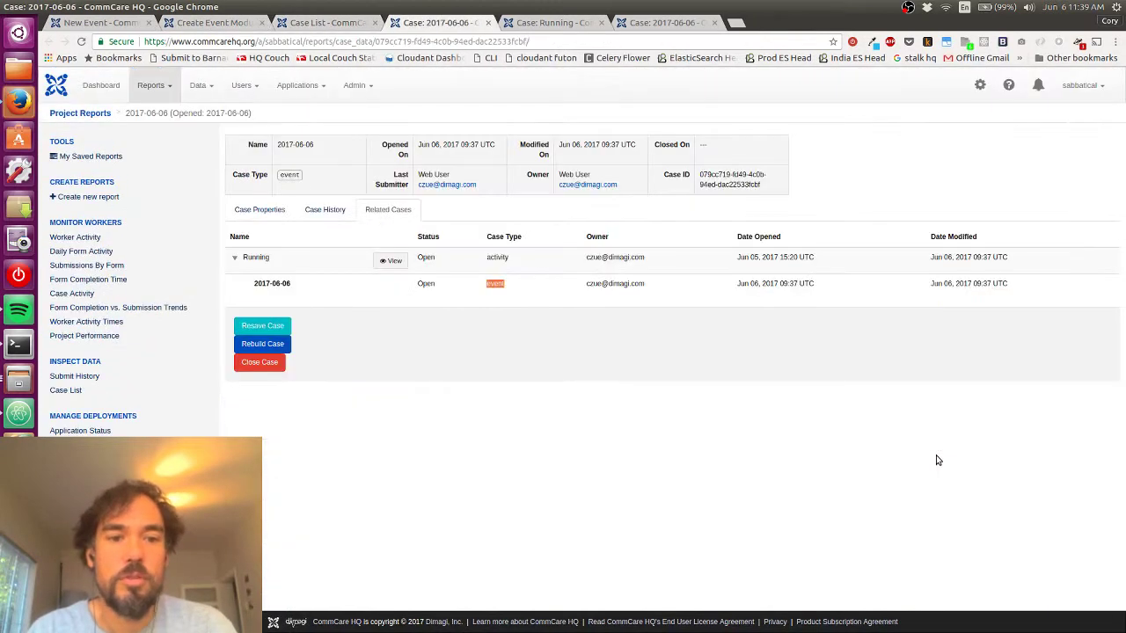
key(ctrl+shift+Tab)
key(ctrl+Tab)
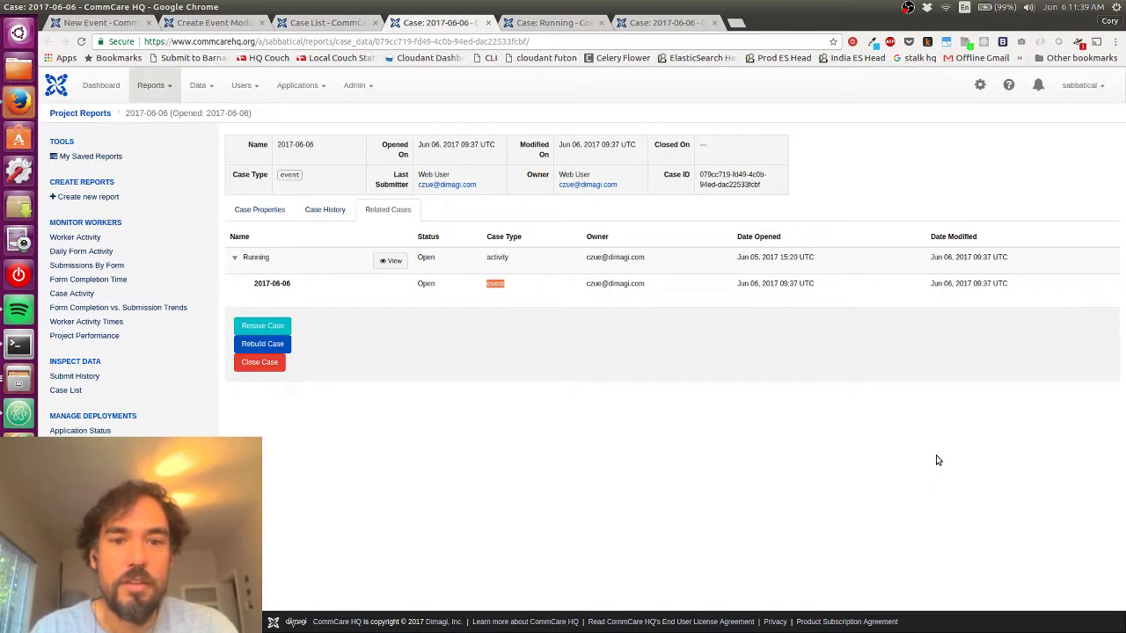
key(ctrl+Tab)
key(ctrl+r)
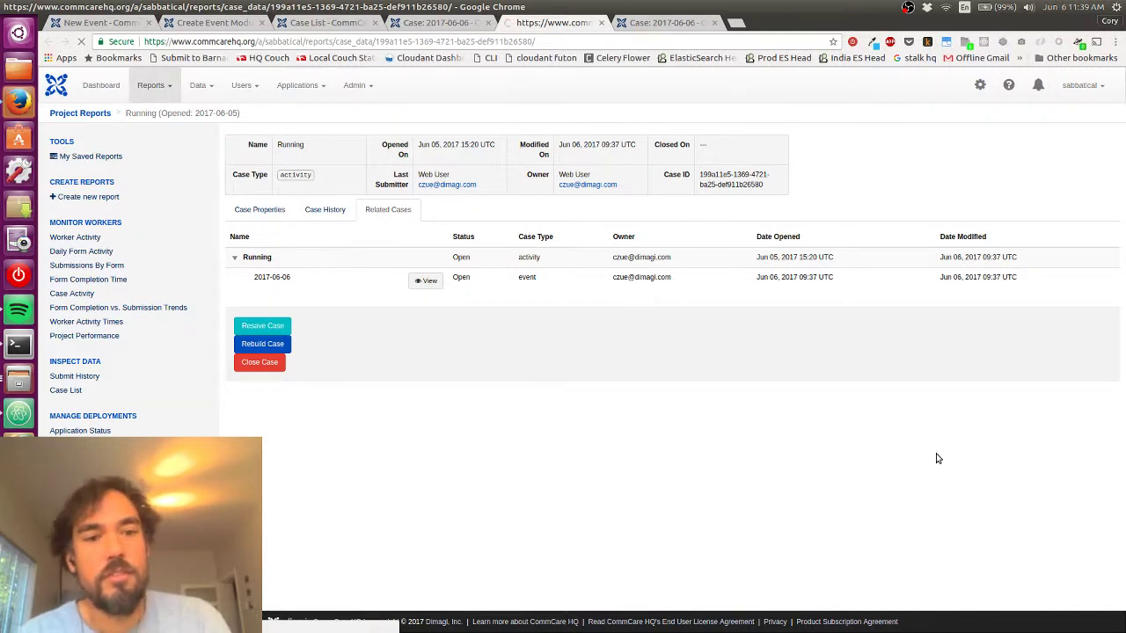
click(388, 209)
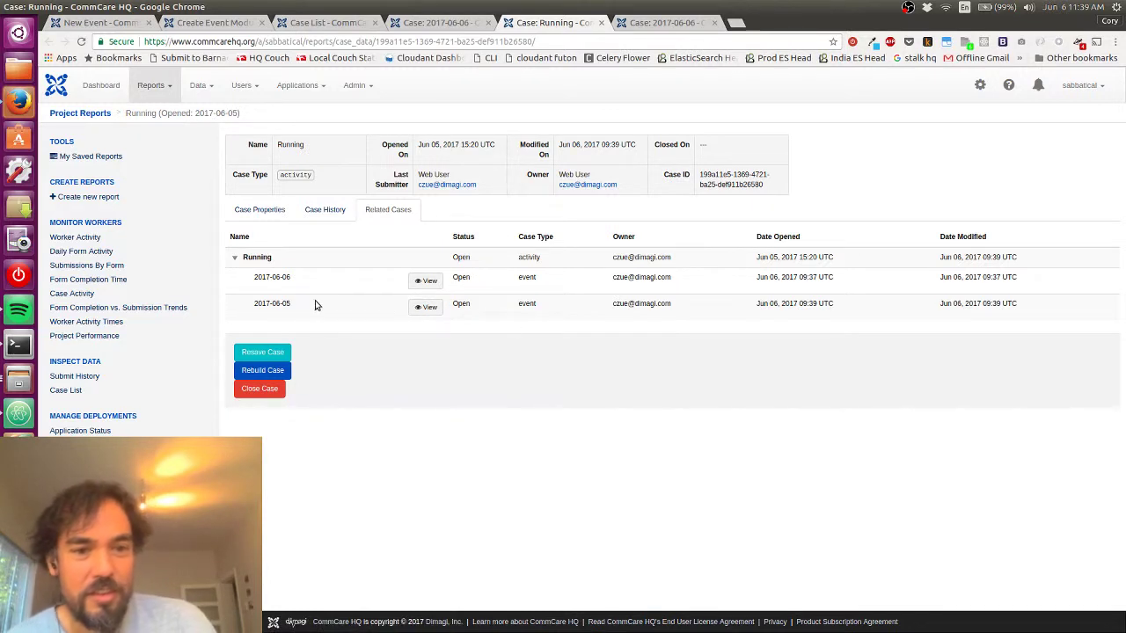
drag(319, 305, 254, 304)
drag(305, 278, 256, 283)
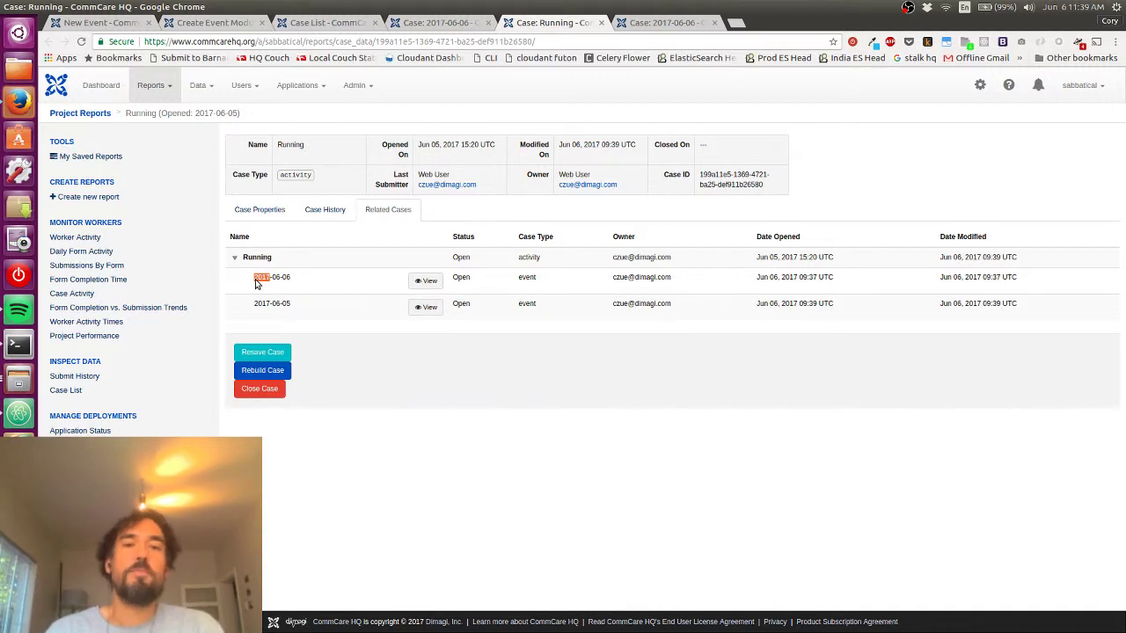
Return to the Create Event Module settings page with its app preview.
key(ctrl+Page_Up)
key(ctrl+Page_Up)
key(ctrl+Page_Up)
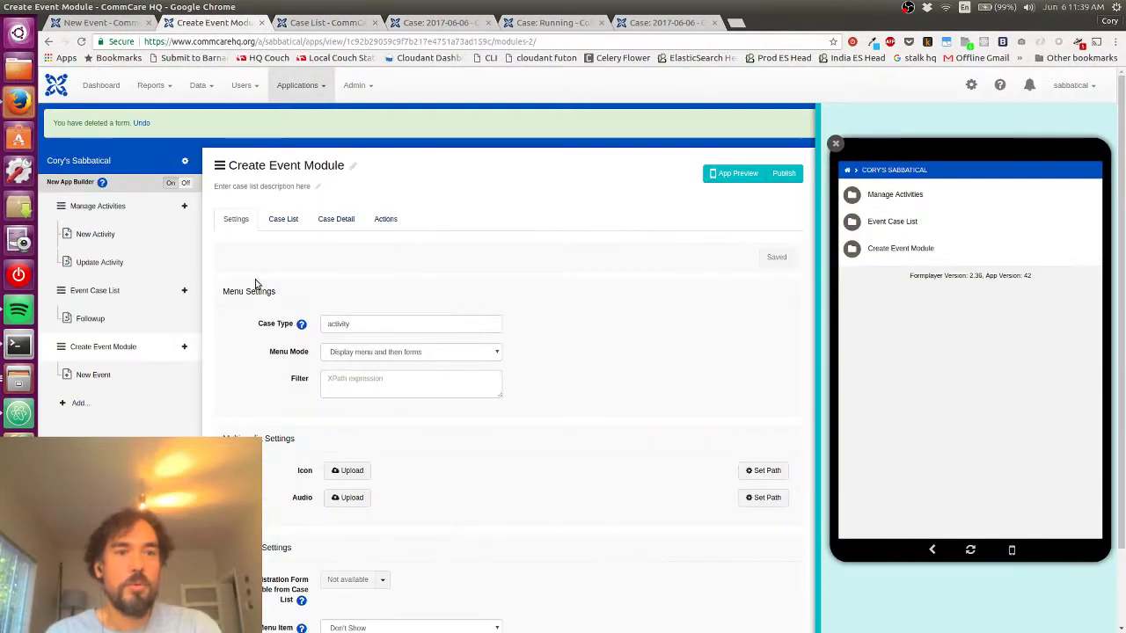